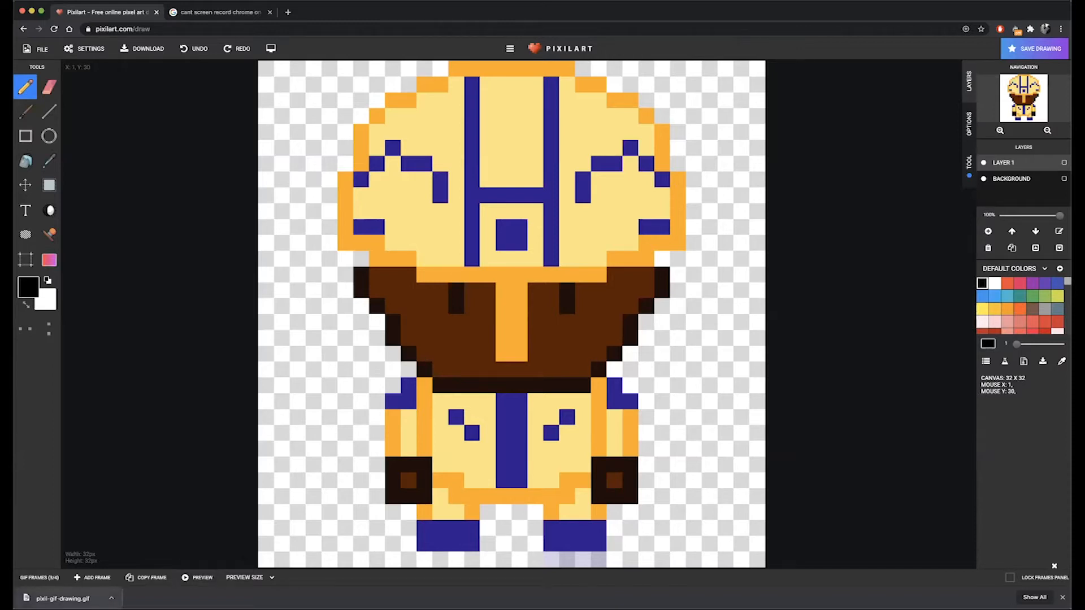
Step: Compare the four frames of the existing character's walking animation and play the animation preview
left_click(62, 598)
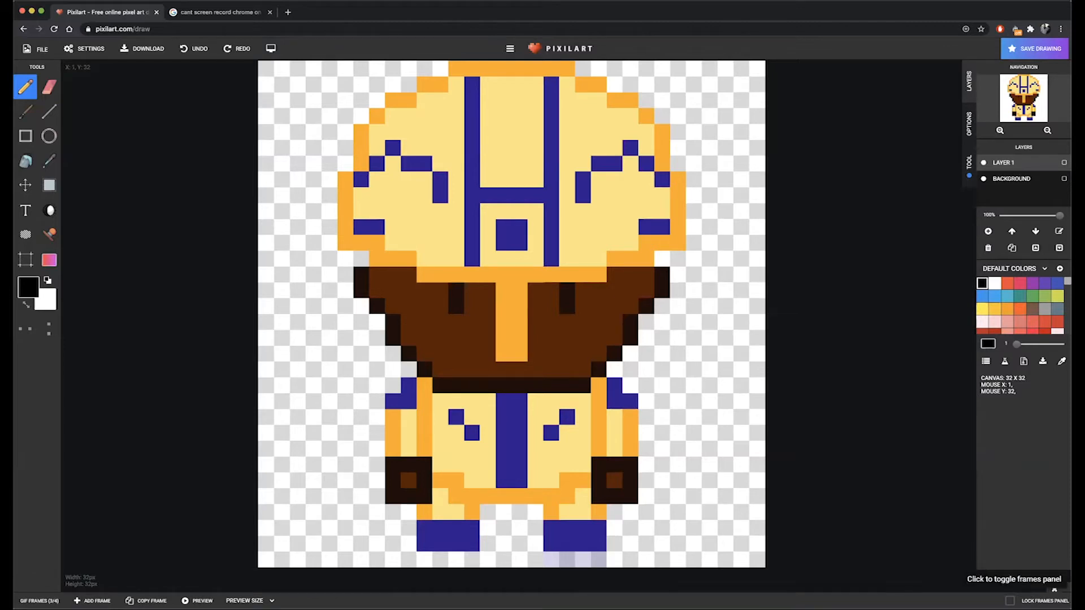
left_click(40, 600)
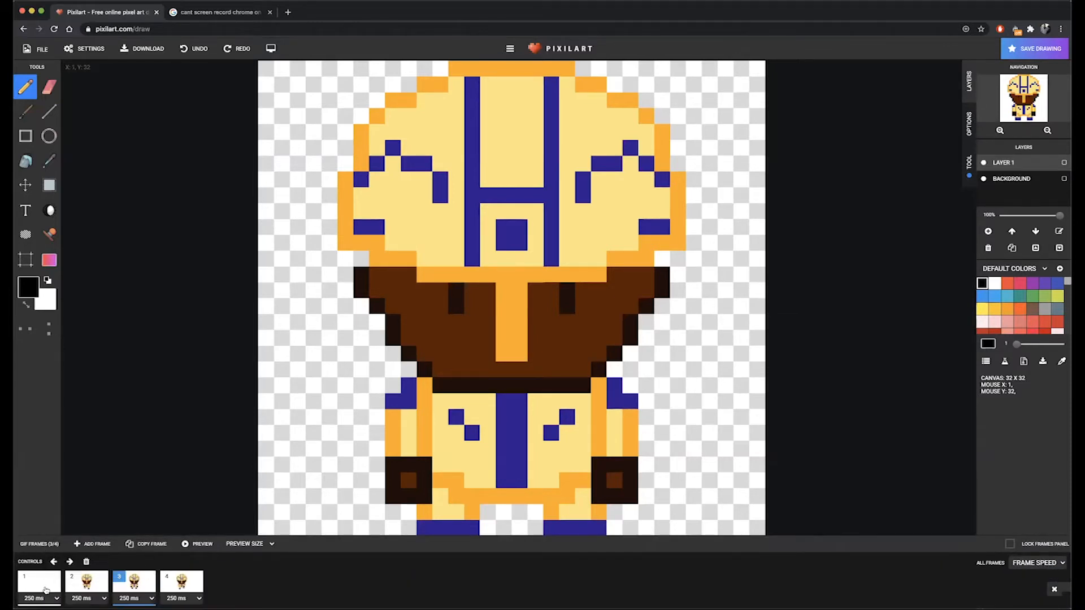
left_click(48, 591)
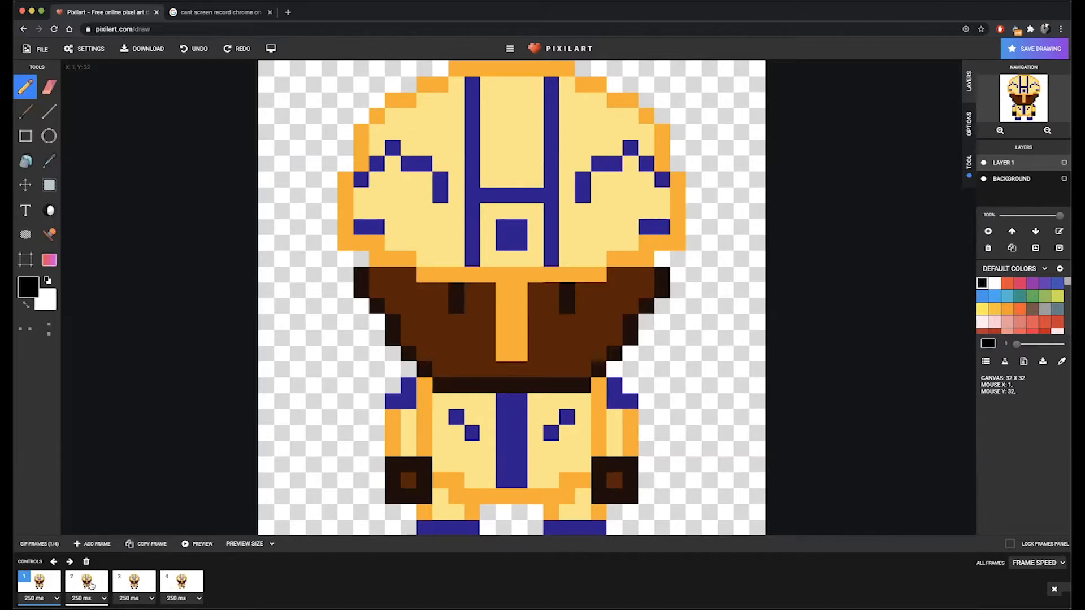
left_click(131, 583)
left_click(88, 584)
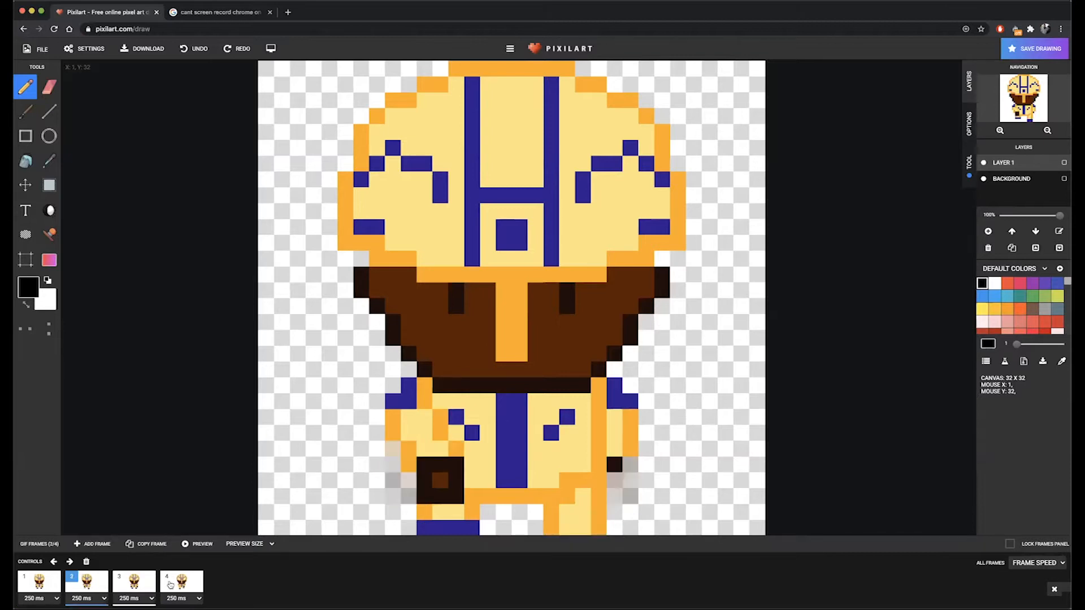
left_click(176, 586)
left_click(89, 584)
left_click(177, 586)
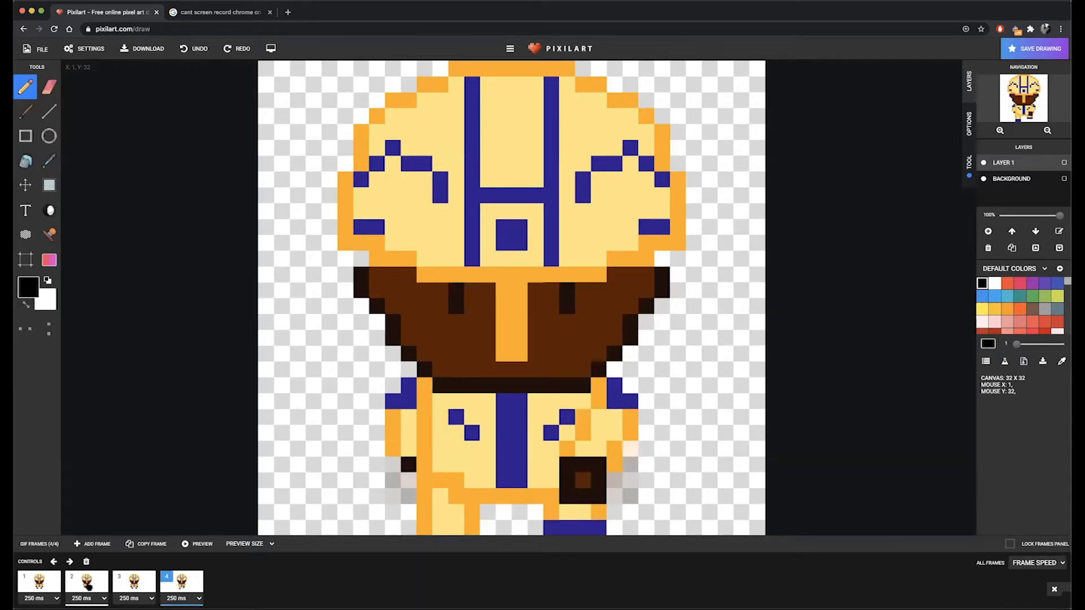
left_click(89, 585)
left_click(177, 587)
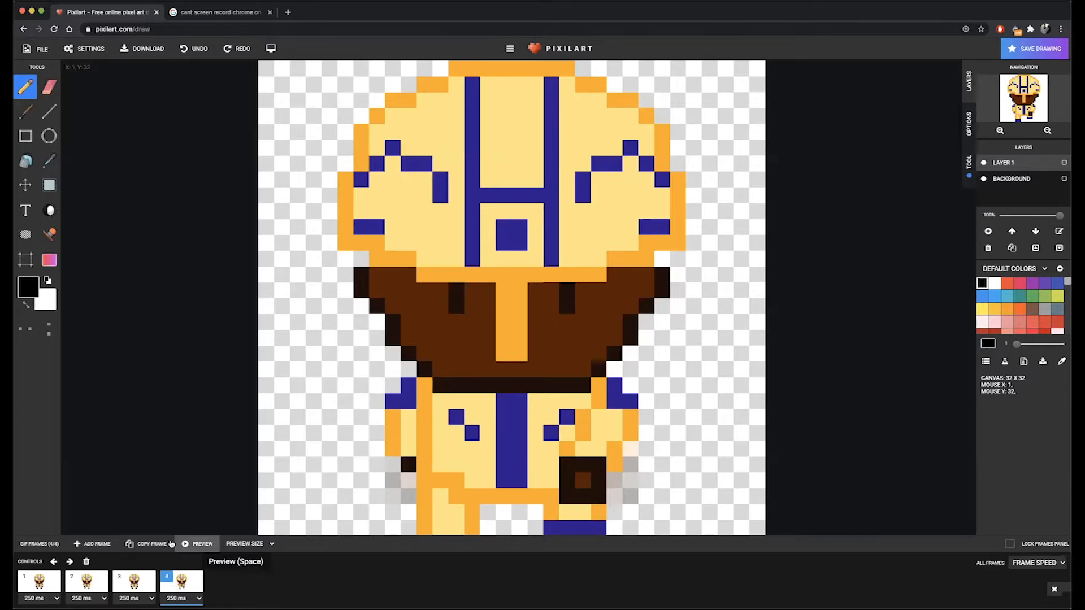
left_click(184, 545)
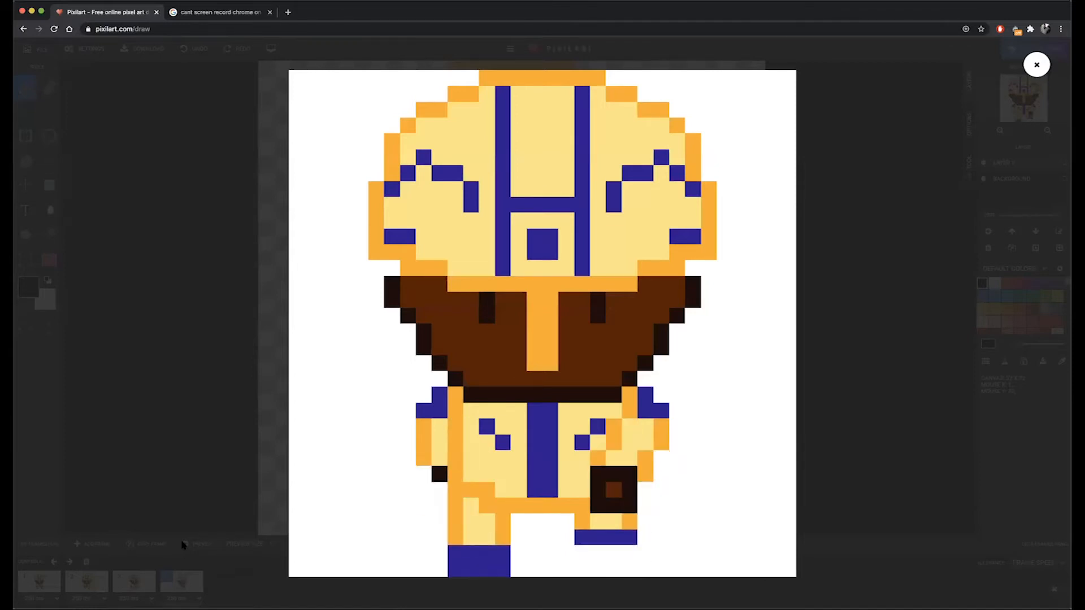
left_click(183, 545)
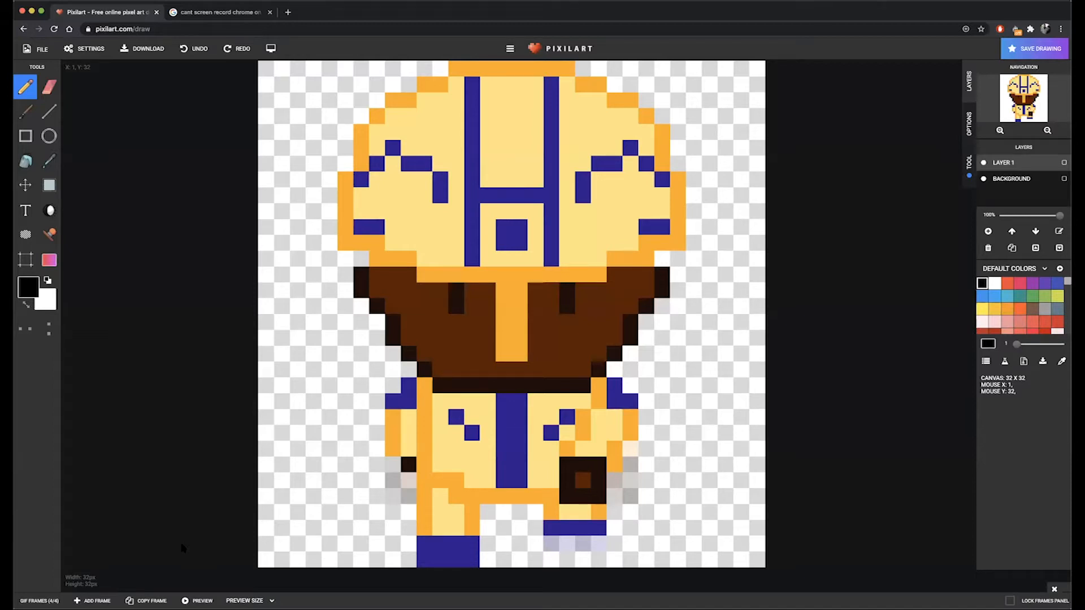
Step: Create a new blank drawing 32 px wide and 32 px high
left_click(28, 49)
left_click(37, 68)
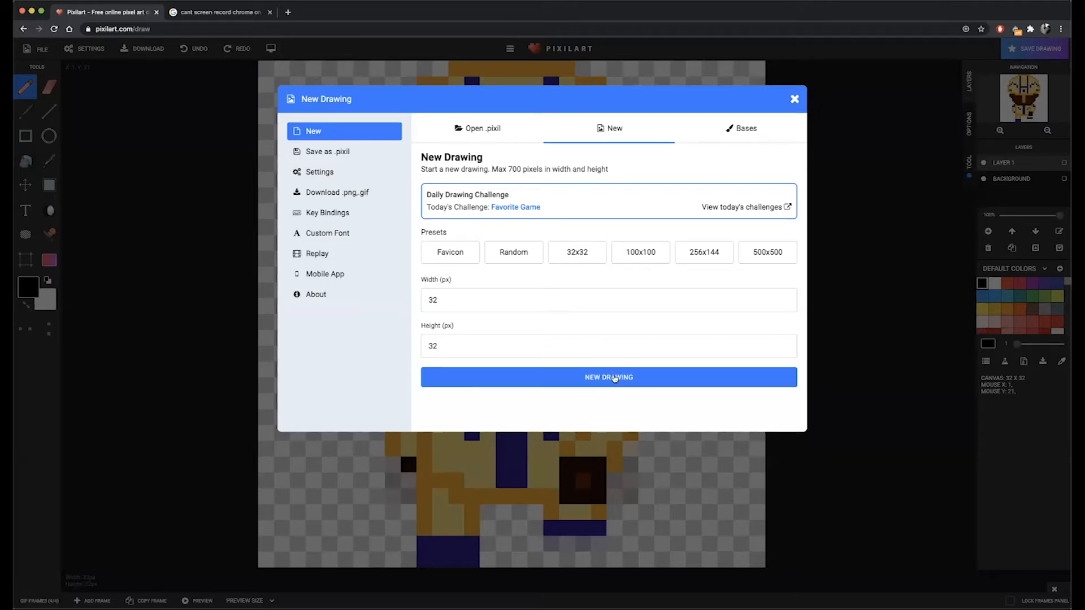
left_click(616, 378)
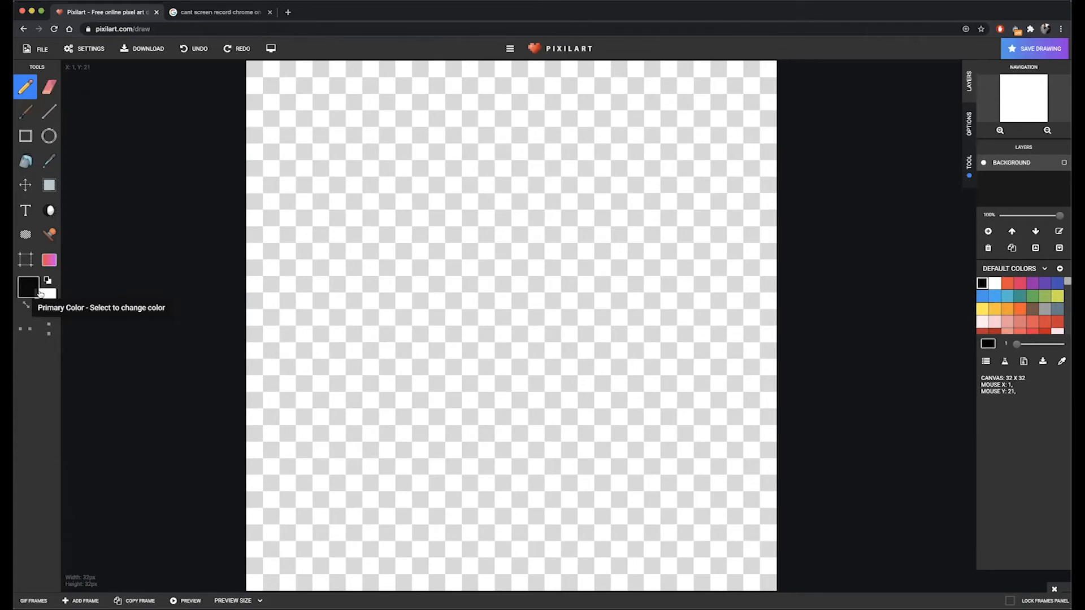
Step: Choose a dark teal from the default color palette as the primary color
scroll(1043, 308, "down", 5)
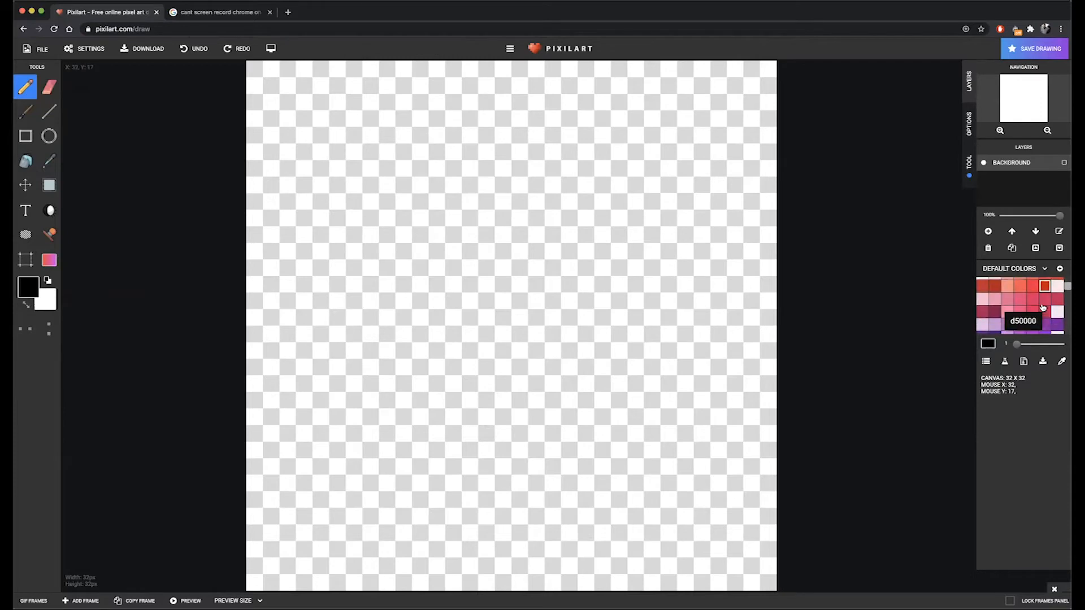
scroll(1043, 310, "down", 6)
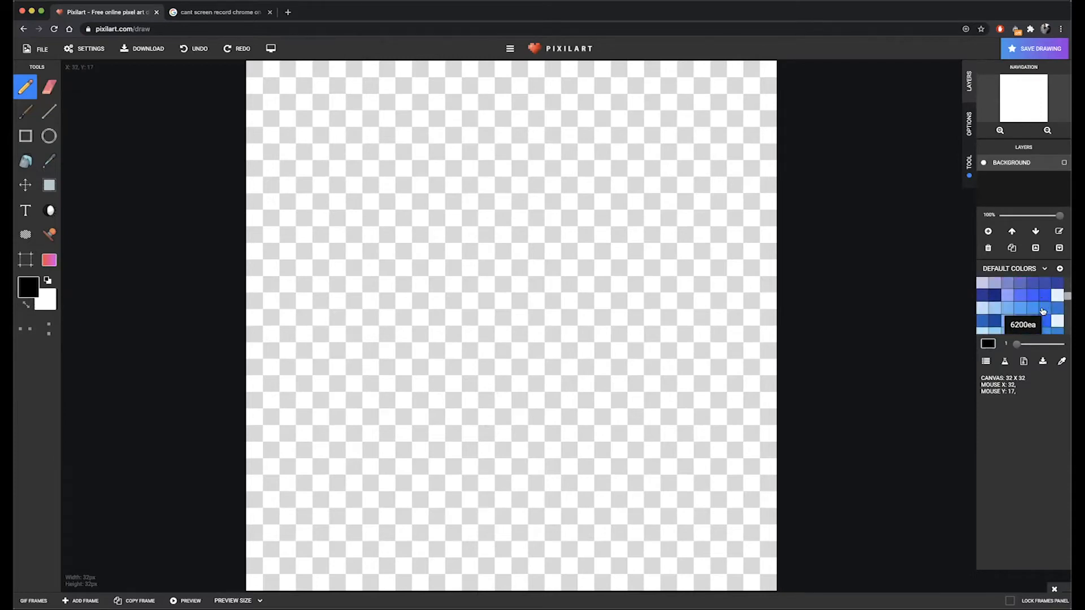
scroll(1043, 310, "down", 6)
scroll(1043, 311, "up", 6)
scroll(1043, 310, "up", 3)
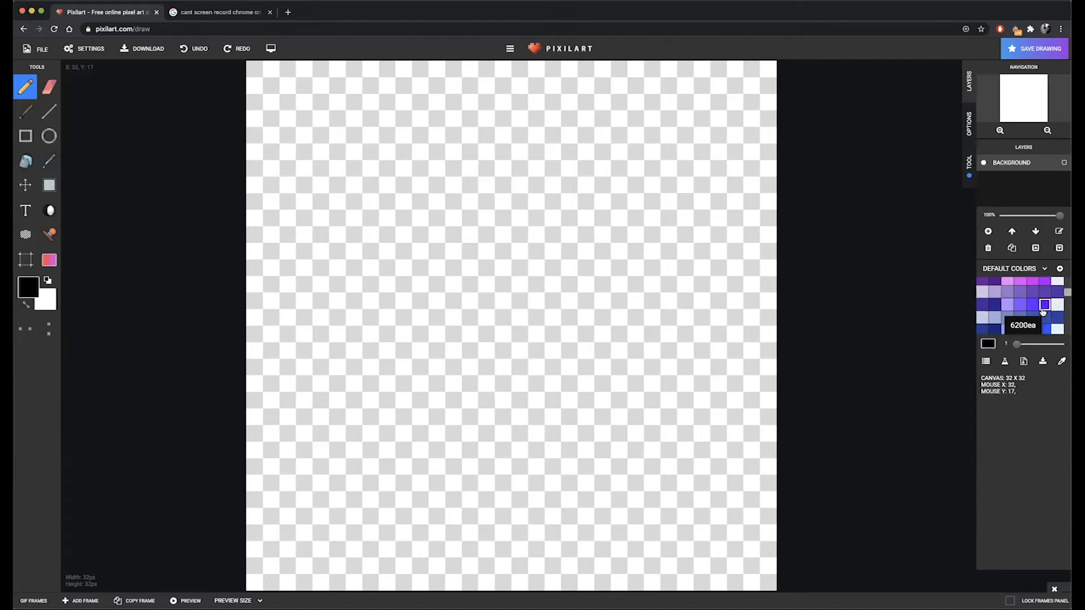
scroll(1037, 319, "down", 1)
scroll(1037, 319, "down", 2)
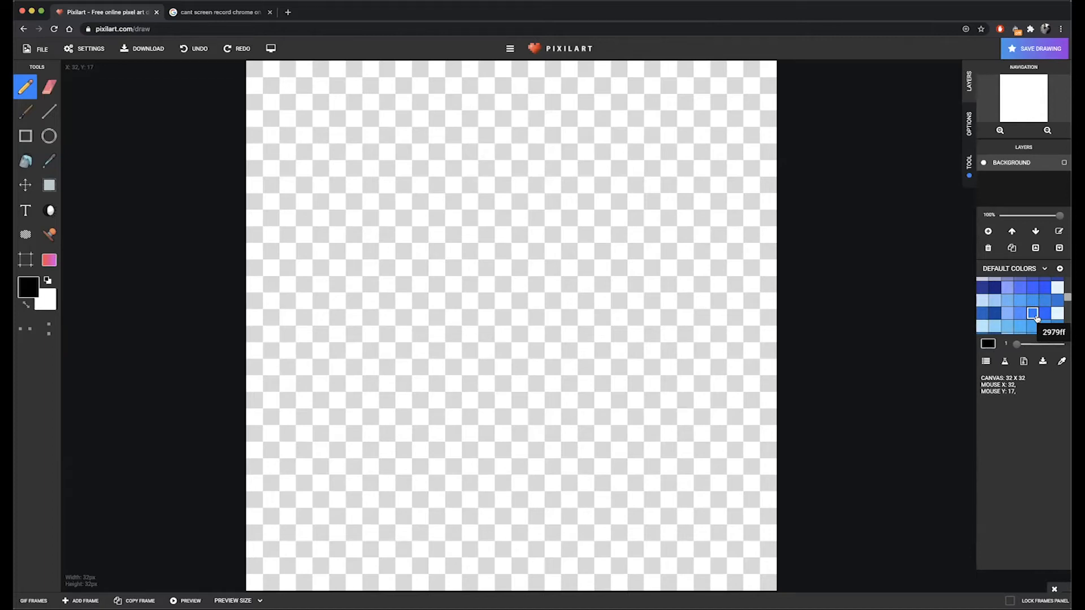
scroll(1035, 318, "down", 3)
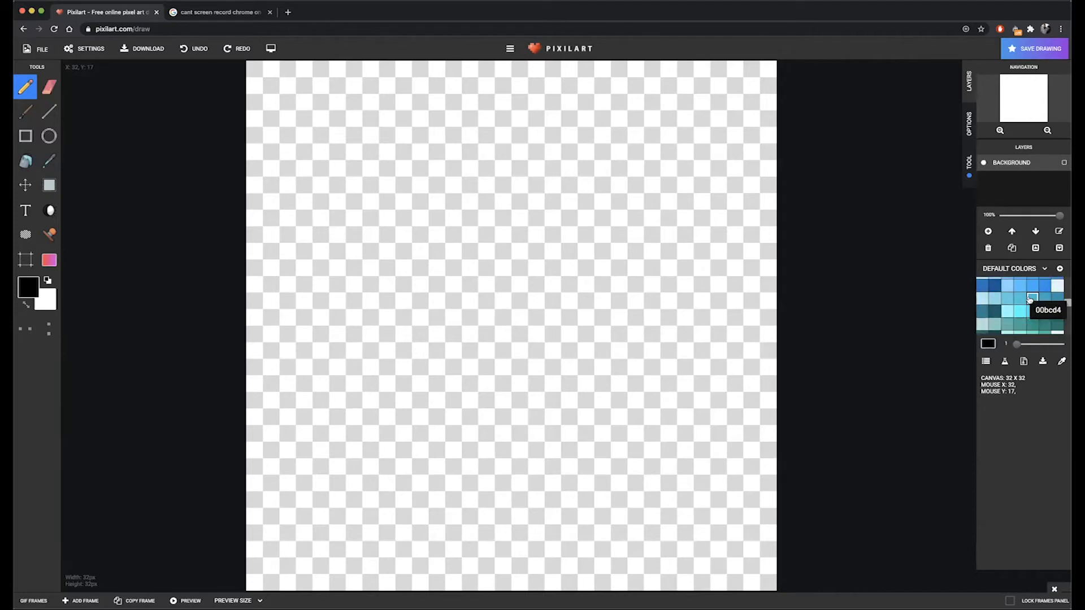
left_click(996, 313)
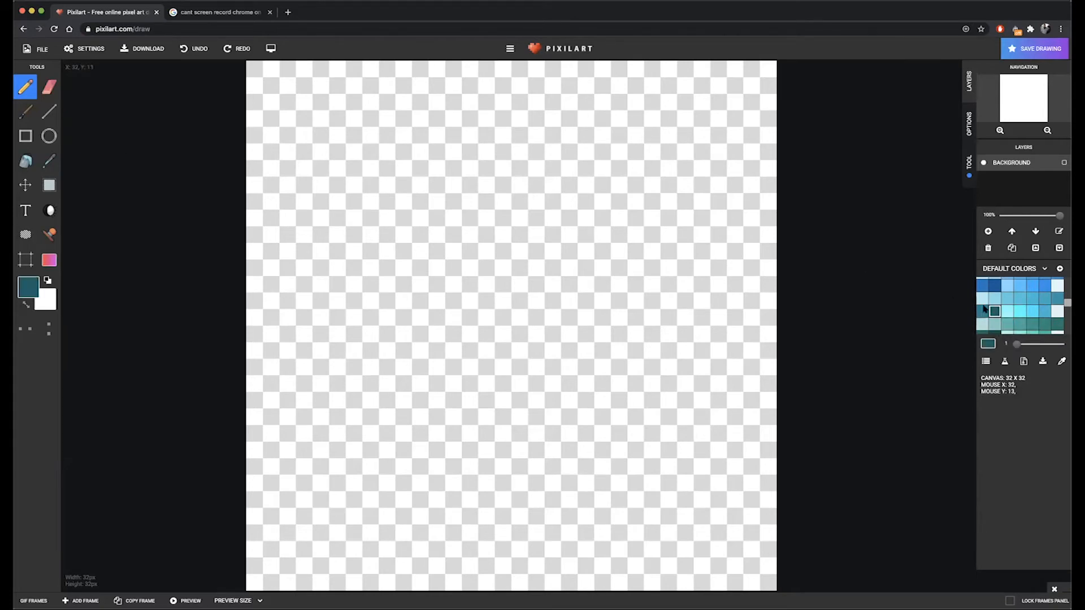
scroll(1004, 312, "down", 2)
scroll(1004, 311, "up", 3)
scroll(1004, 311, "down", 2)
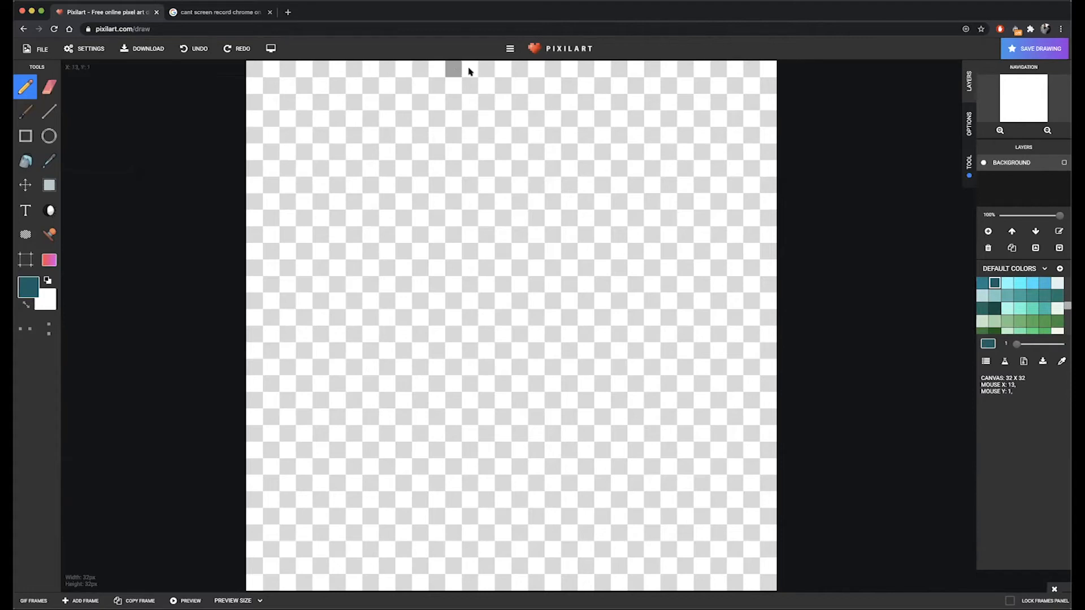
Step: Draw the top of the head outline with Mirror X on: an 8-pixel top edge with stepped sides curving down symmetrically
left_click(500, 72)
scroll(505, 66, "up", 2)
scroll(191, 274, "down", 2)
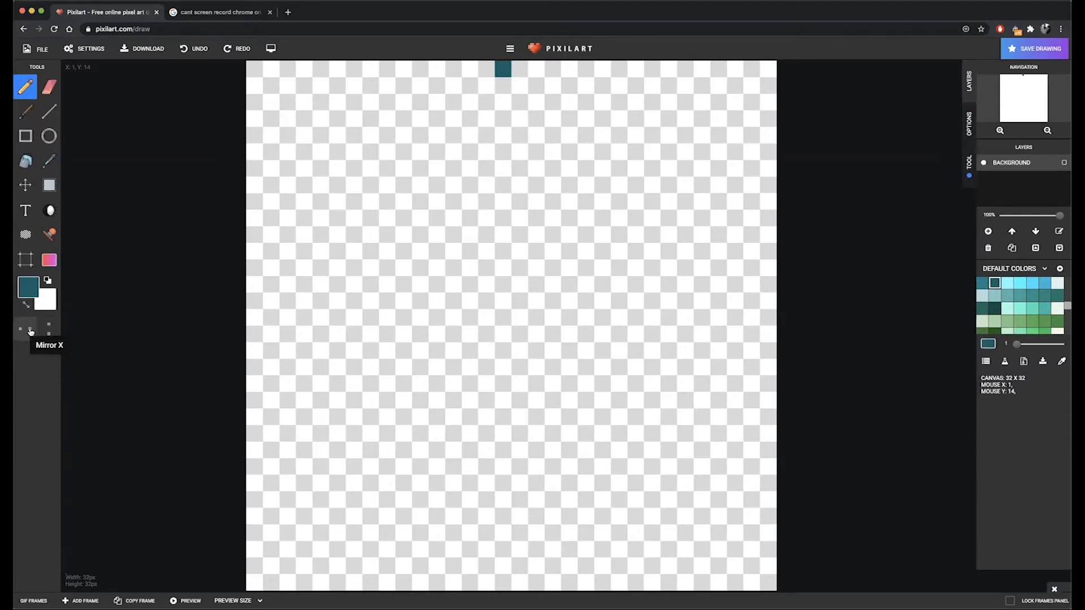
left_click(30, 331)
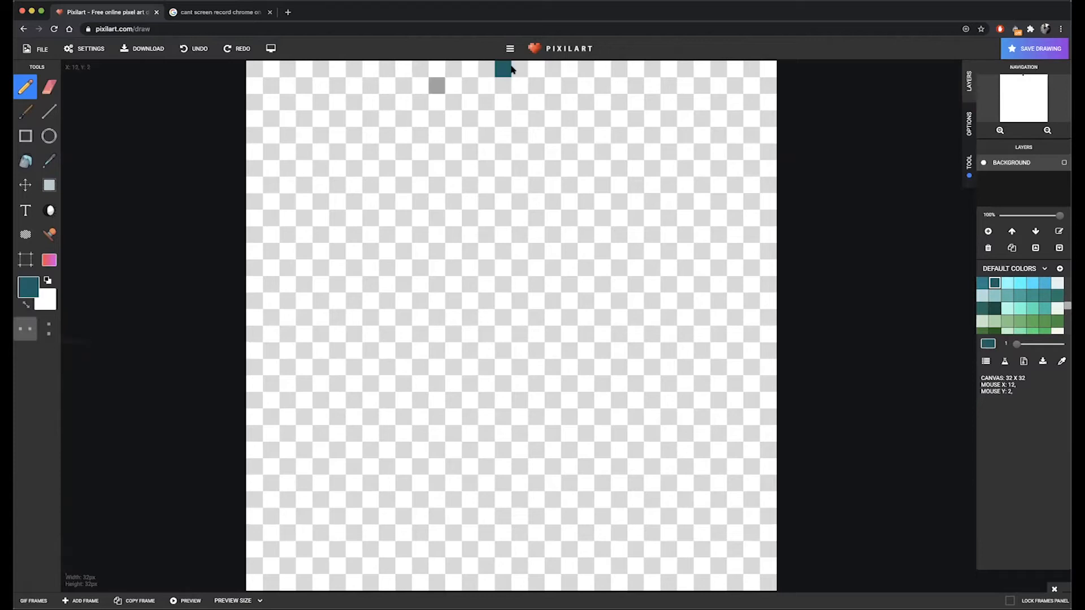
left_click_drag(492, 67, 487, 66)
left_click_drag(477, 71, 461, 71)
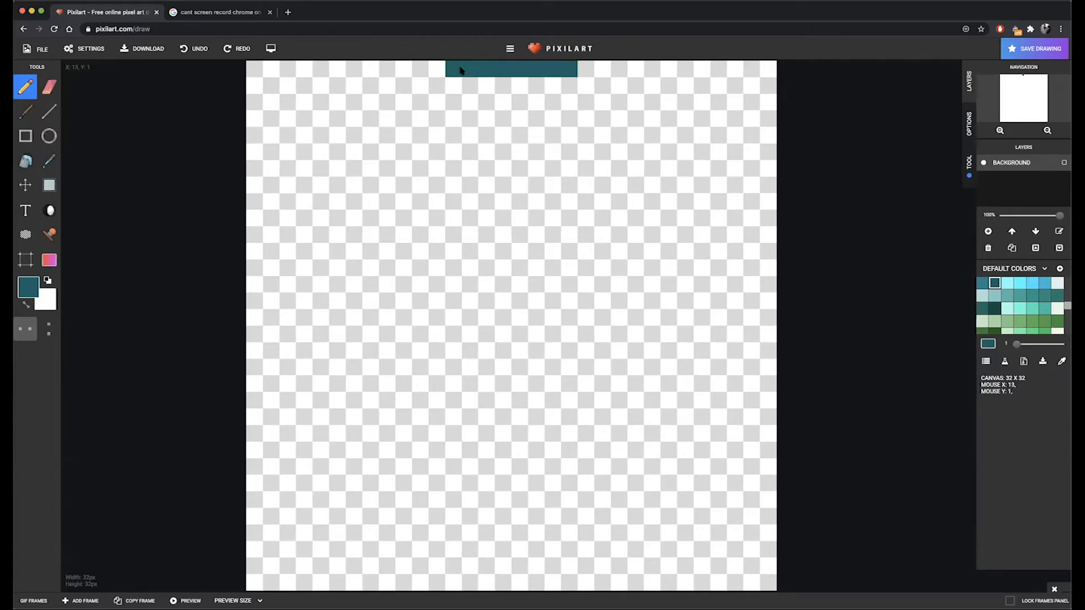
mouse_move(433, 85)
left_mouse_down()
mouse_move(390, 98)
mouse_move(376, 122)
mouse_move(355, 122)
mouse_move(341, 191)
left_mouse_up()
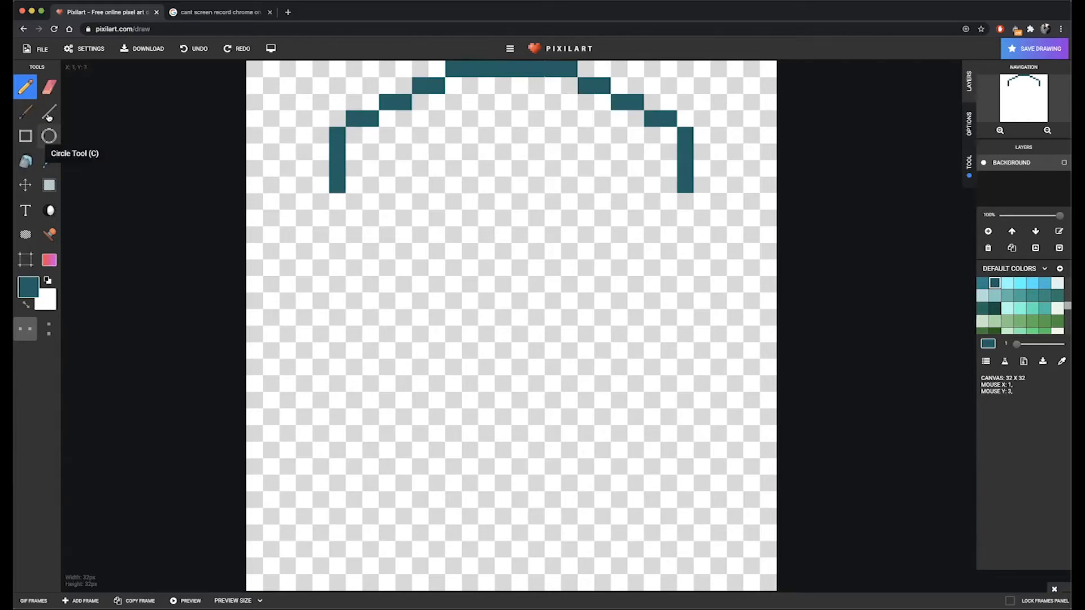
Step: Smooth the upper corners of the head outline by erasing the boxy corner pixels and redrawing them as a diagonal
left_click(49, 86)
left_click(337, 135)
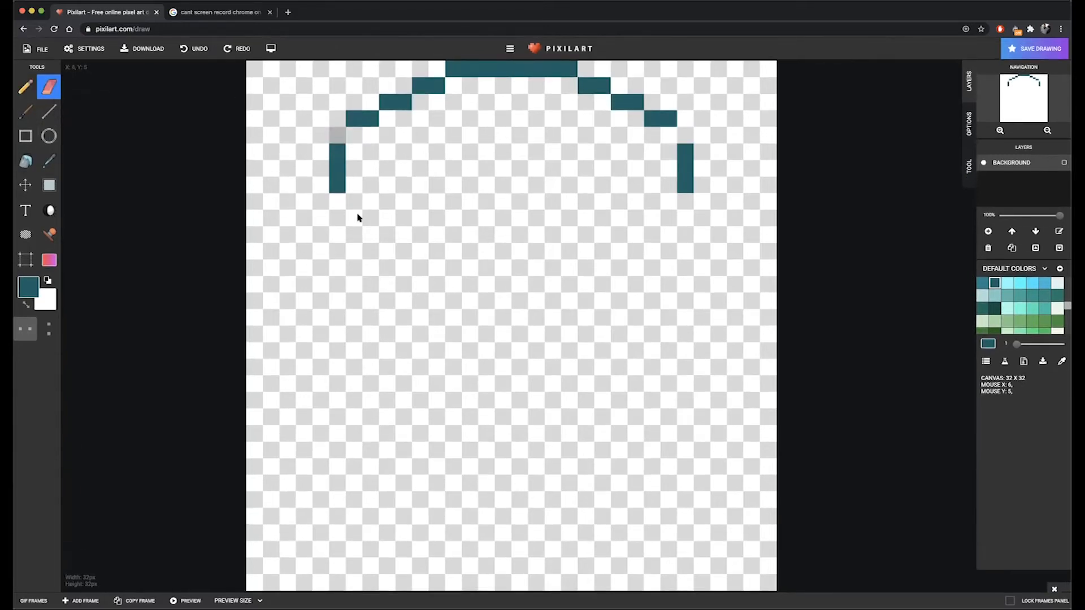
left_click(352, 117)
left_click(25, 86)
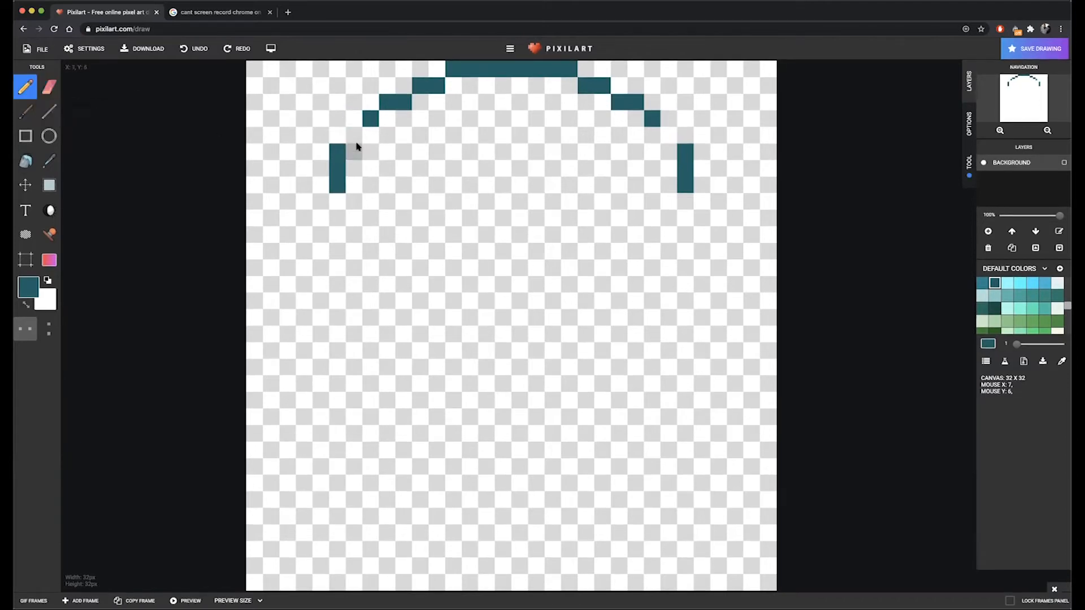
left_click(354, 135)
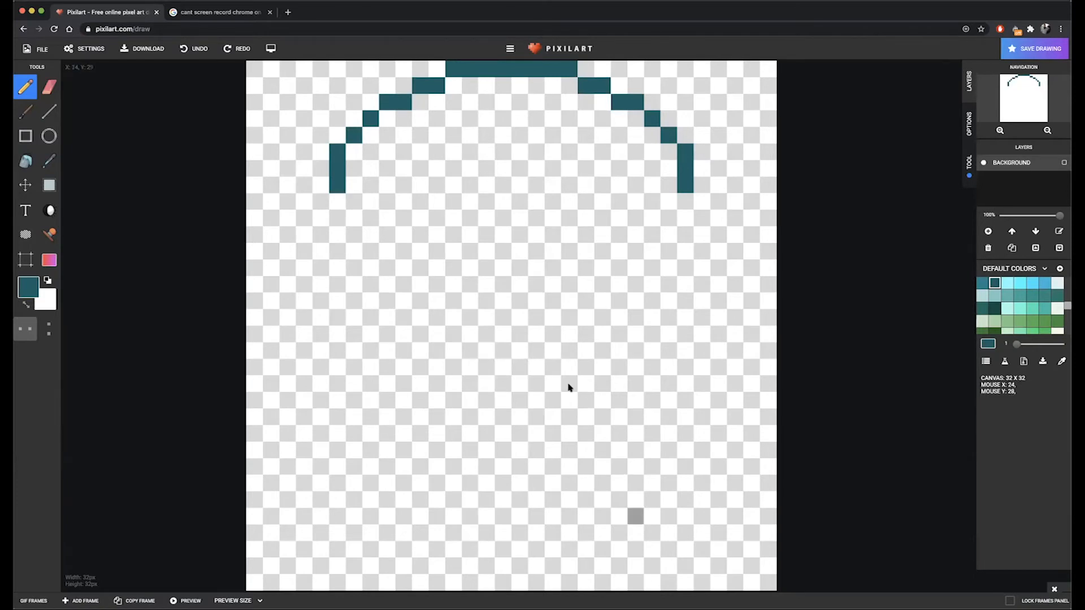
Step: Lengthen the outline's sides by one pixel, then draw inward-stepping corners joined by a 12-pixel horizontal line
left_click(338, 202)
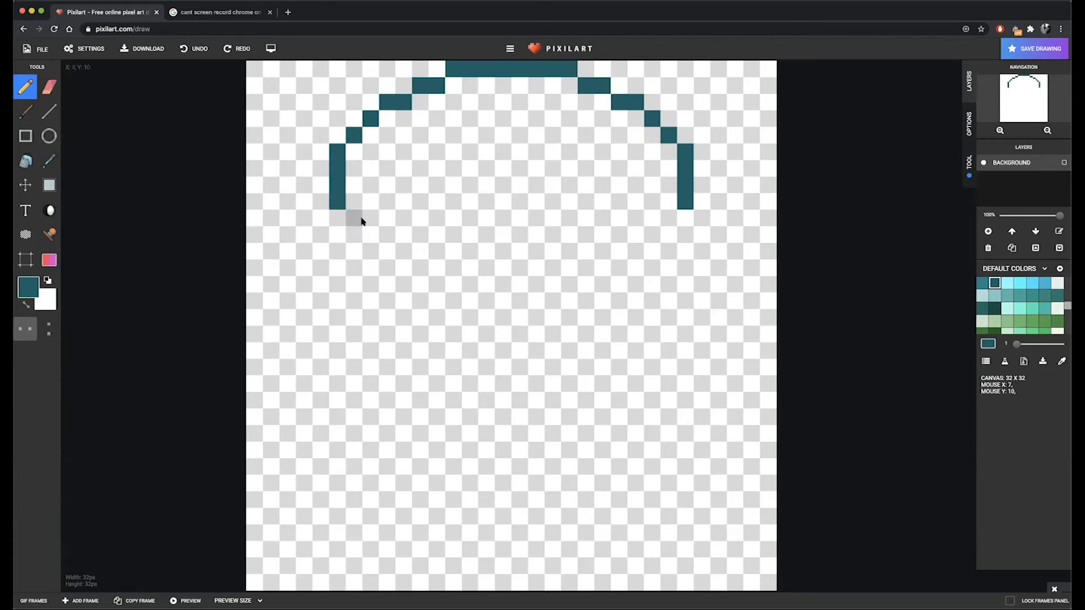
left_click(357, 221)
left_click(371, 234)
left_click(387, 218)
left_click(404, 218)
left_click(421, 203)
left_click(437, 202)
left_click(453, 203)
left_click(470, 202)
left_click(486, 202)
left_click(502, 202)
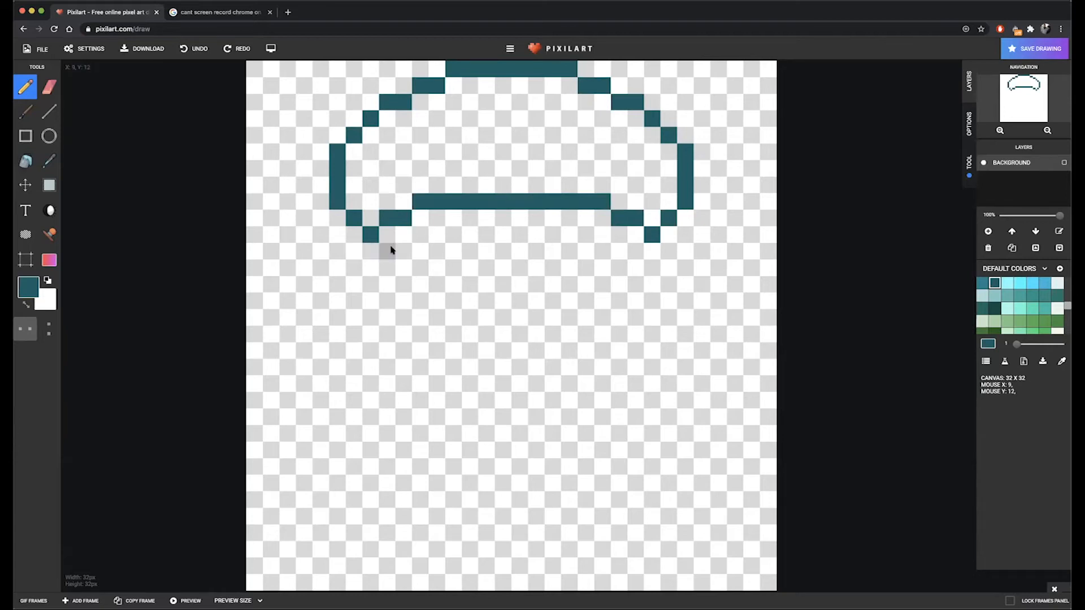
Step: Draw the lower rim below that line, with 3-pixel corner segments joined by a 10-pixel line one row higher
left_click_drag(391, 249, 405, 249)
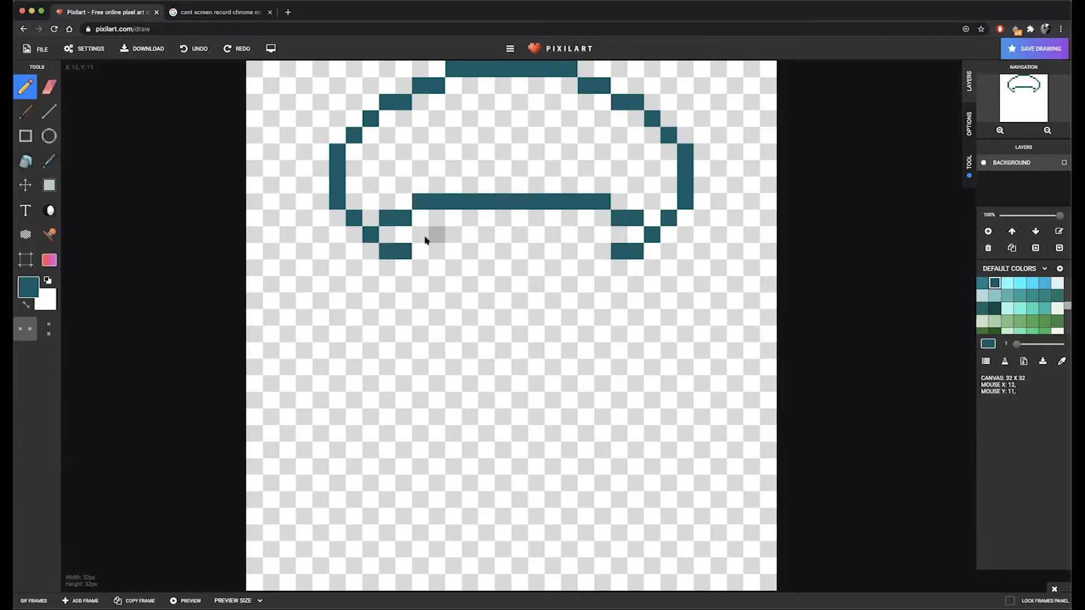
left_click(424, 248)
left_click(437, 238)
left_click(455, 237)
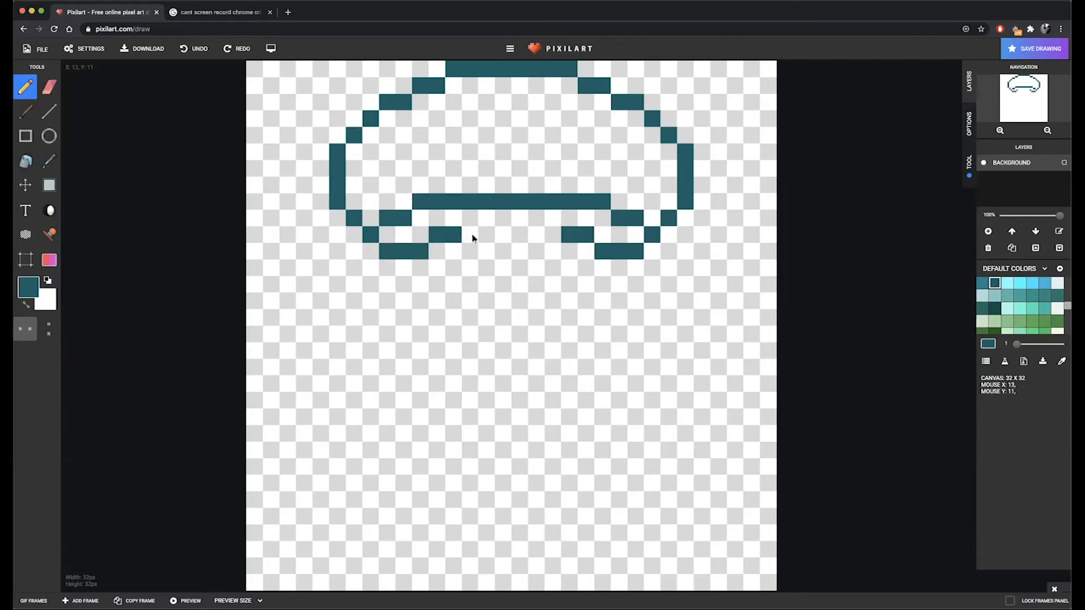
left_click_drag(486, 235, 539, 238)
left_click(553, 236)
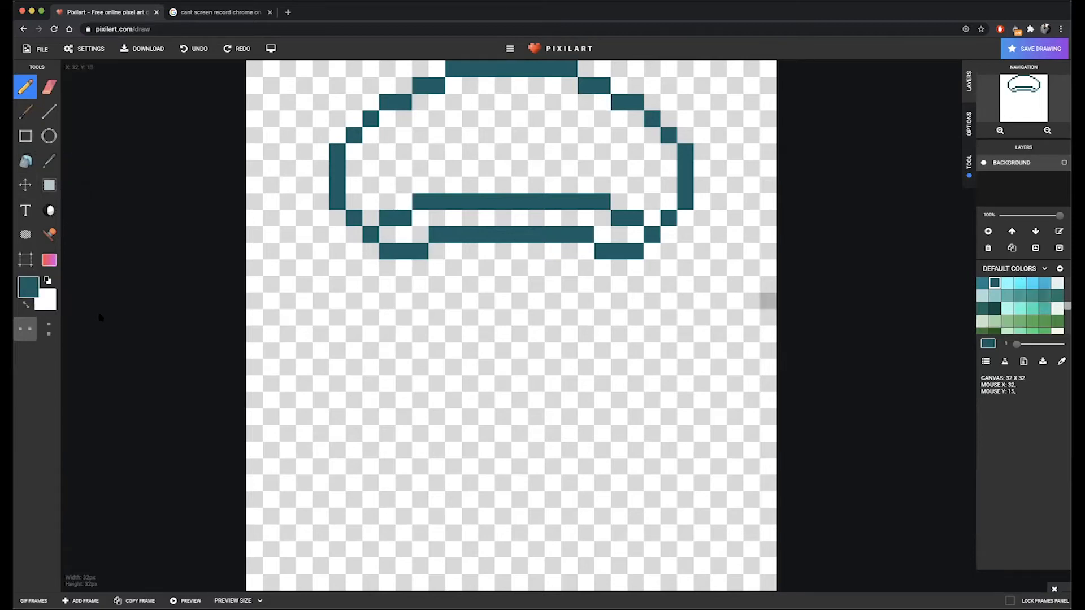
scroll(1029, 305, "down", 5)
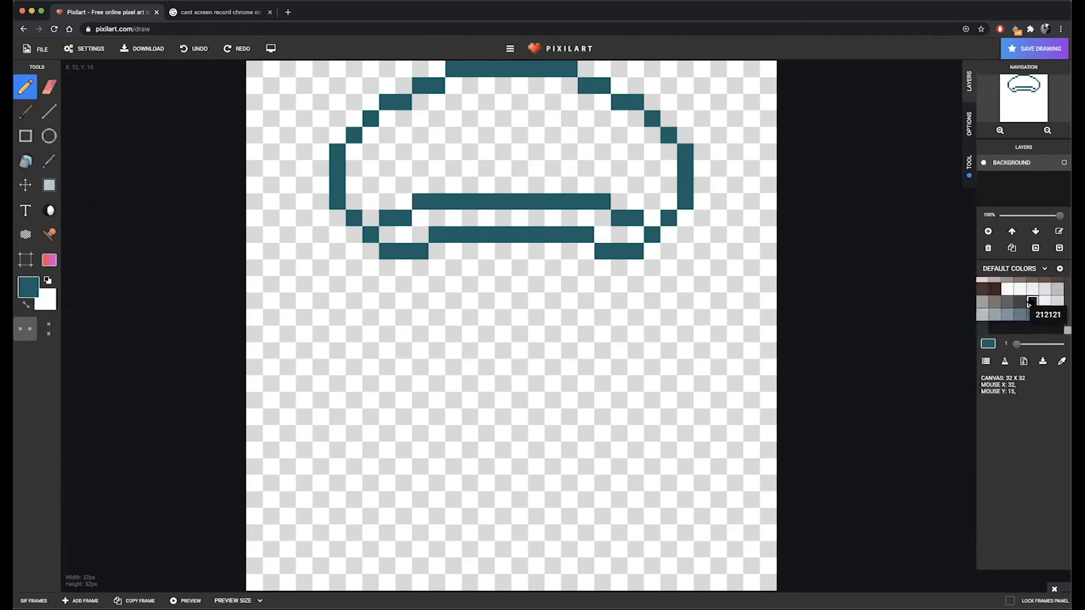
scroll(1030, 305, "up", 3)
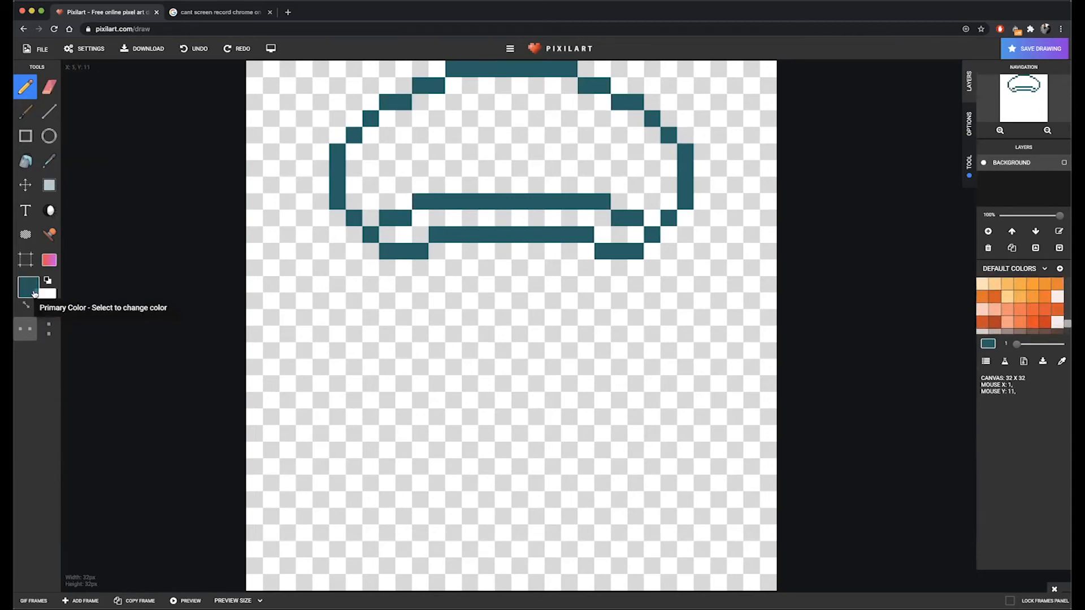
left_click(28, 288)
left_click_drag(107, 339, 105, 370)
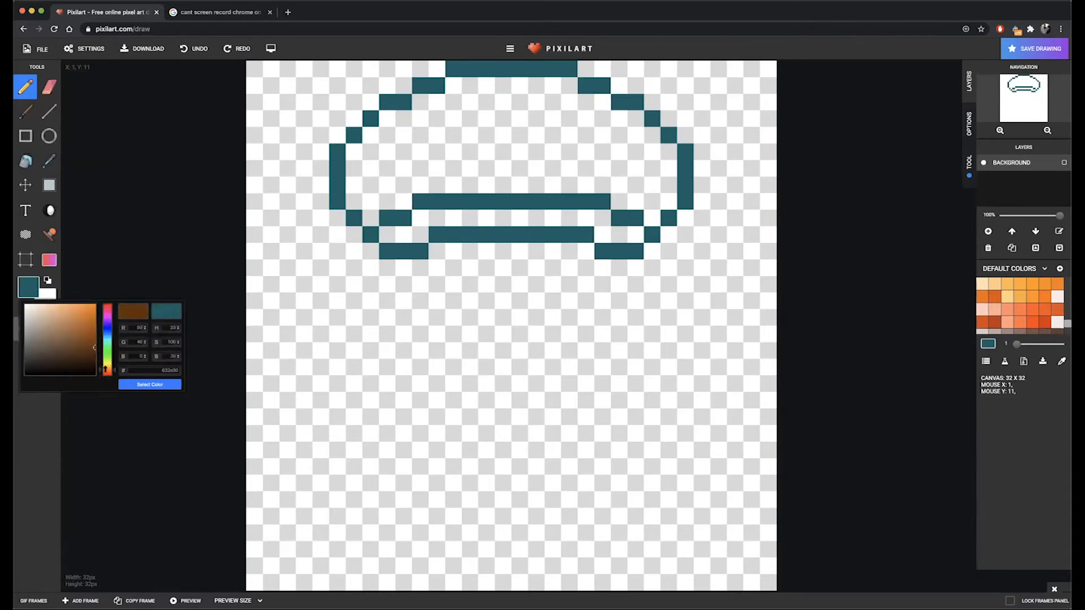
left_click(85, 316)
left_click_drag(88, 345, 107, 328)
left_click(28, 91)
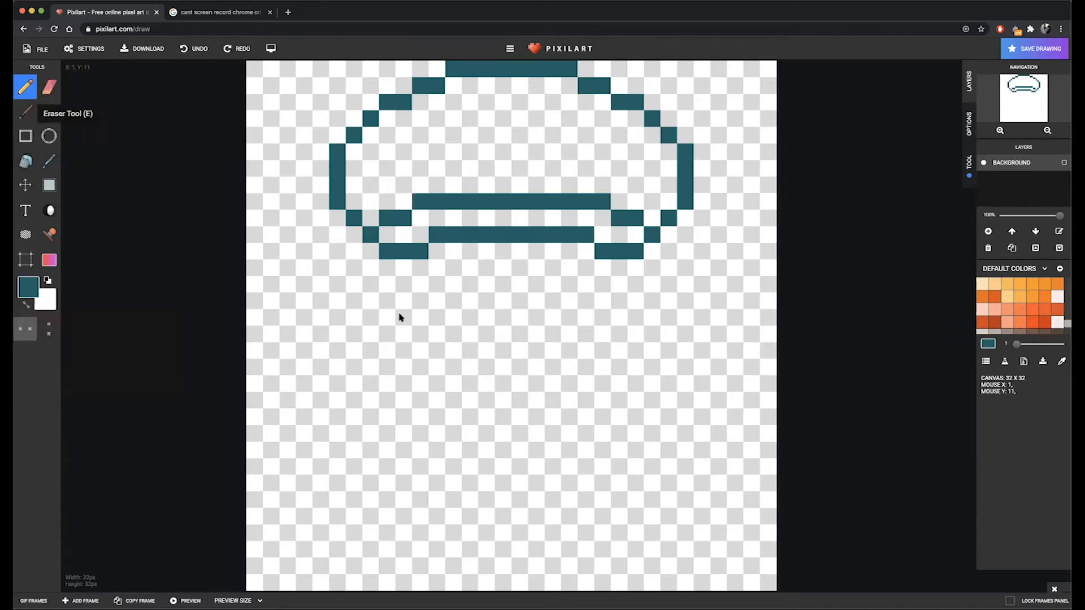
left_click(370, 256)
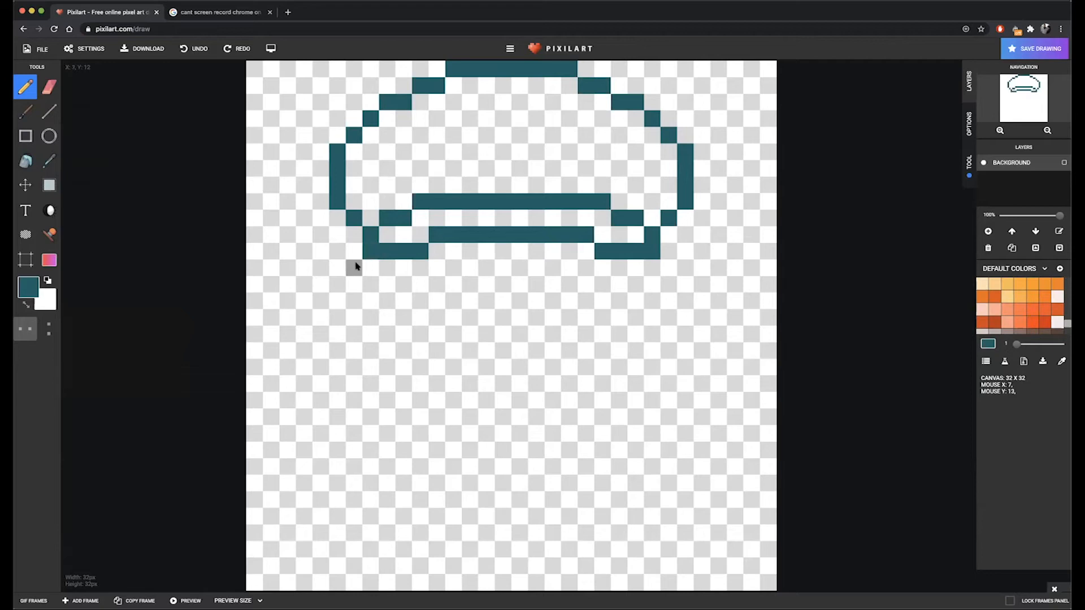
key("super+z")
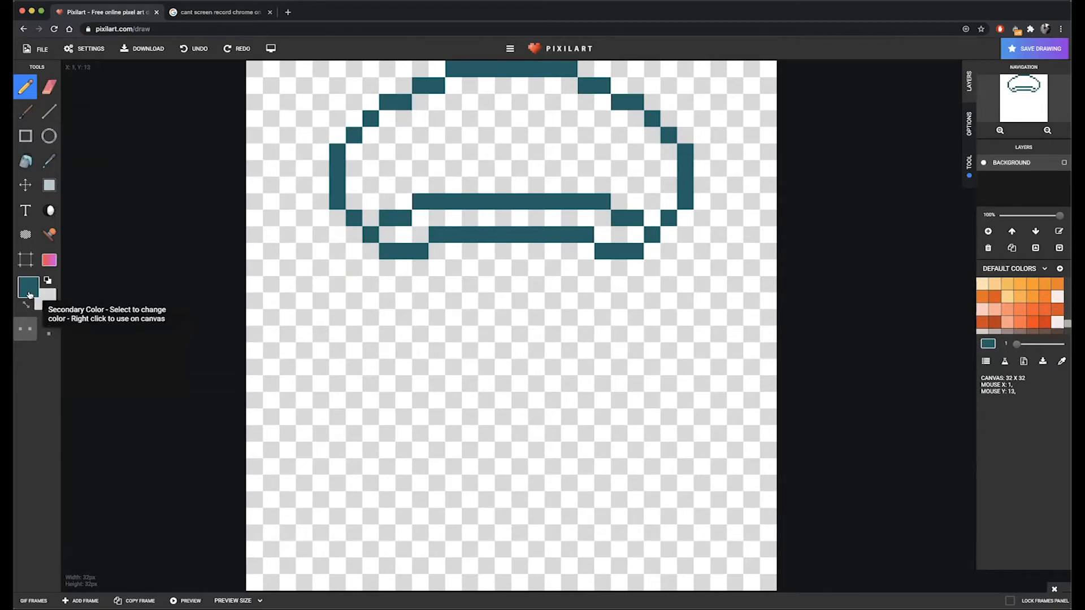
Step: Choose an orange-brown drawing colour and place three stepped, mirrored pixels below each outer corner of the cap outline as the upper face edge
left_click(28, 288)
left_click_drag(107, 363, 106, 368)
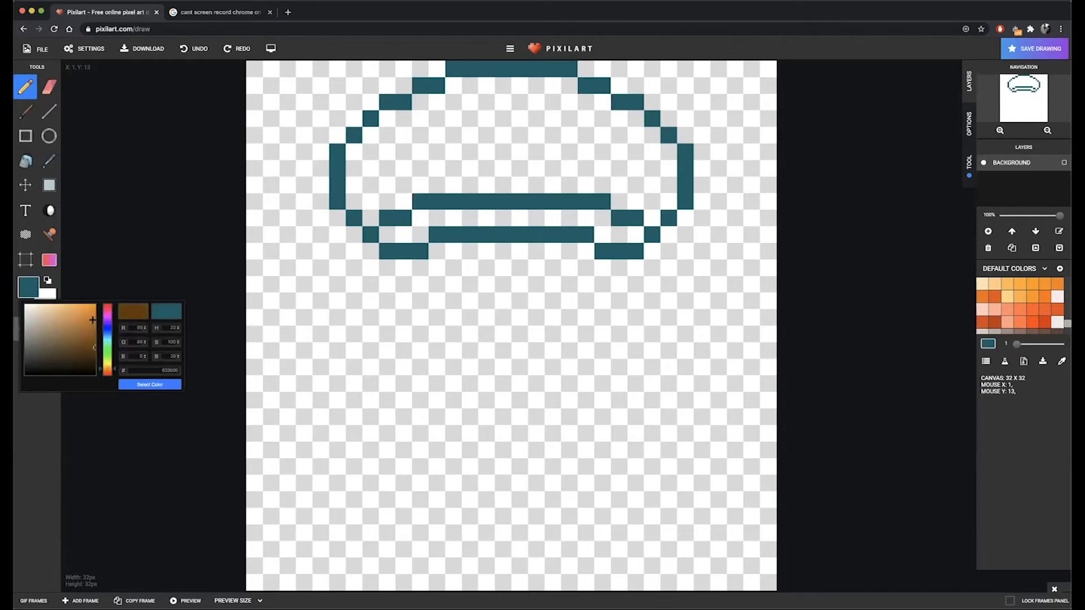
left_click(93, 321)
left_click(133, 389)
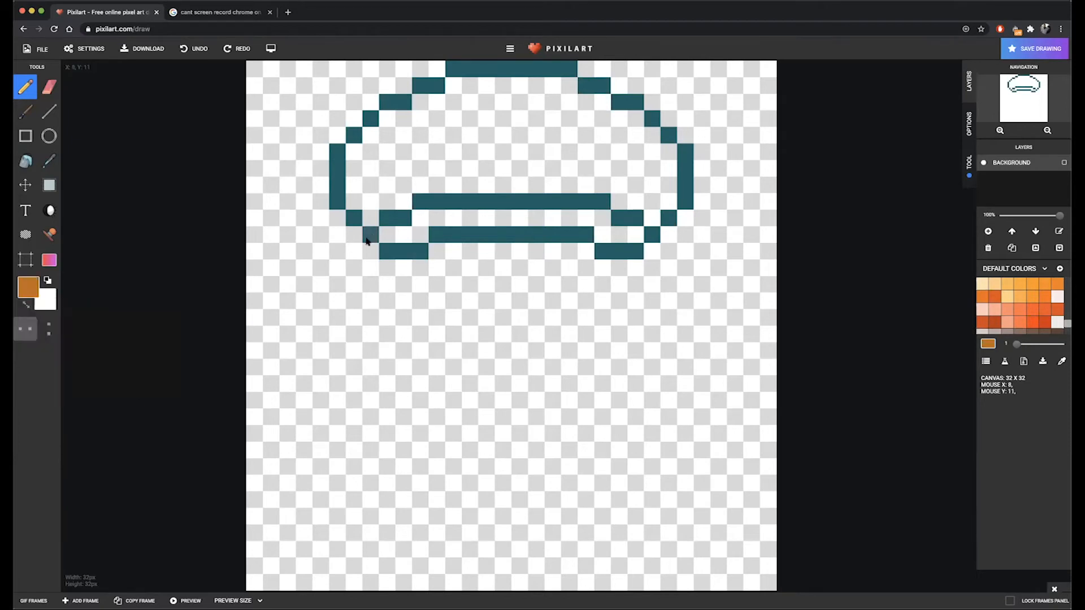
left_click(364, 256)
left_click(354, 266)
left_click(371, 285)
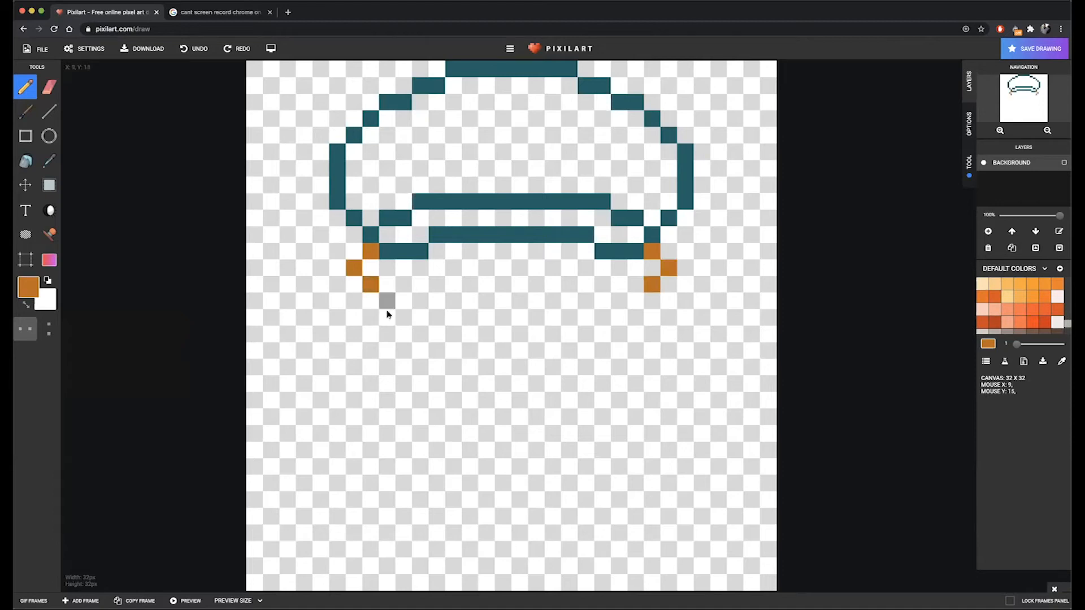
Step: Continue the face outline with 3-pixel vertical sides, inward-stepping lower corners and an 8-pixel bottom edge
left_click_drag(384, 308, 397, 345)
left_click(405, 351)
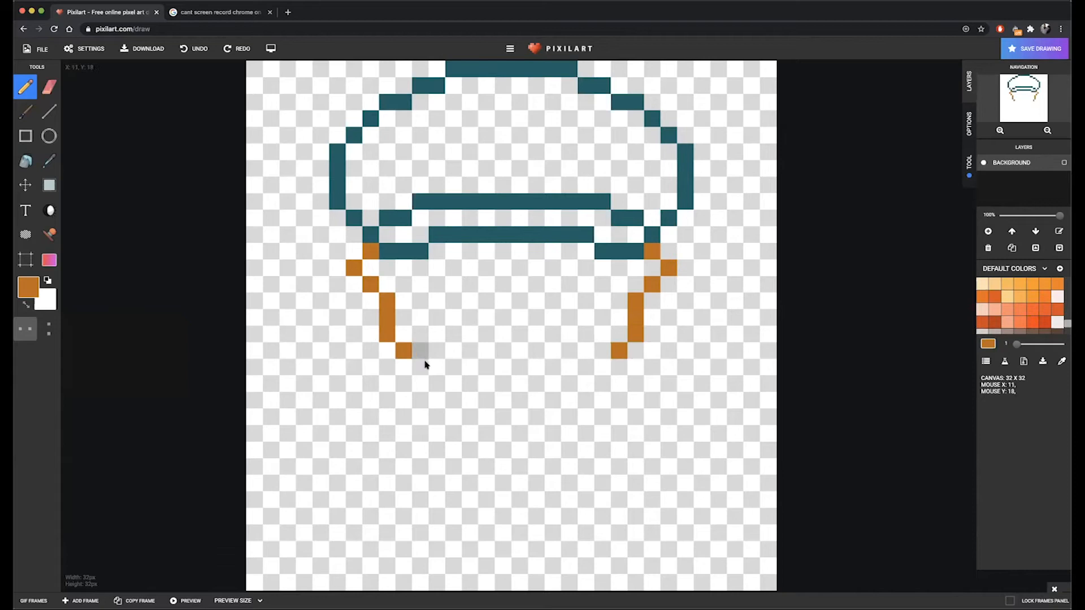
left_click(421, 365)
left_click(437, 368)
left_click_drag(452, 381, 517, 385)
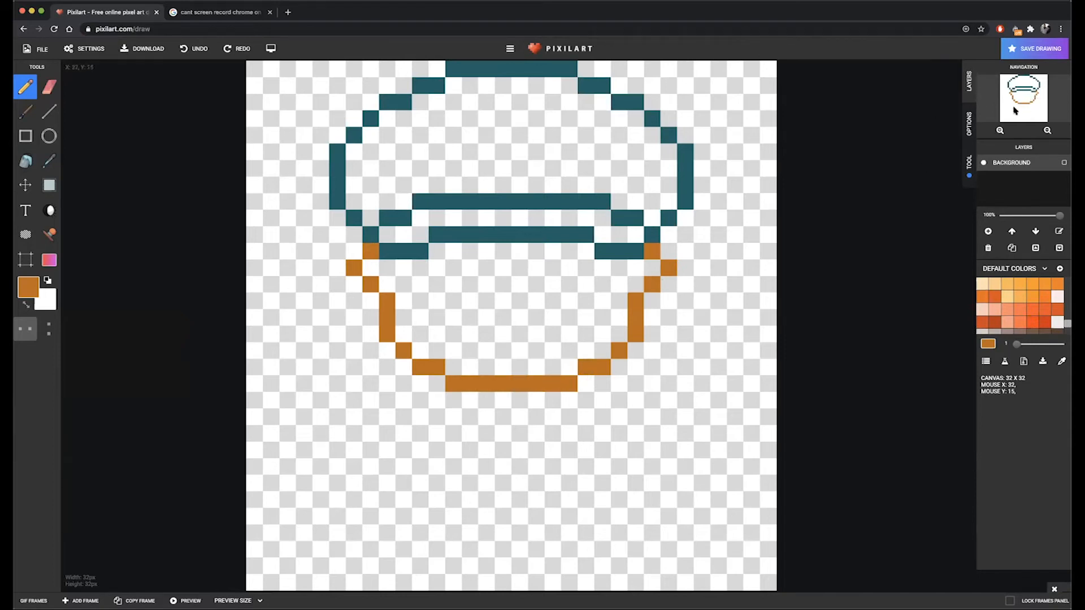
Step: Erase the lower side pixels, narrow the bottom edge to 4 pixels, and extend the row above it inward by two pixels per side
left_click(50, 86)
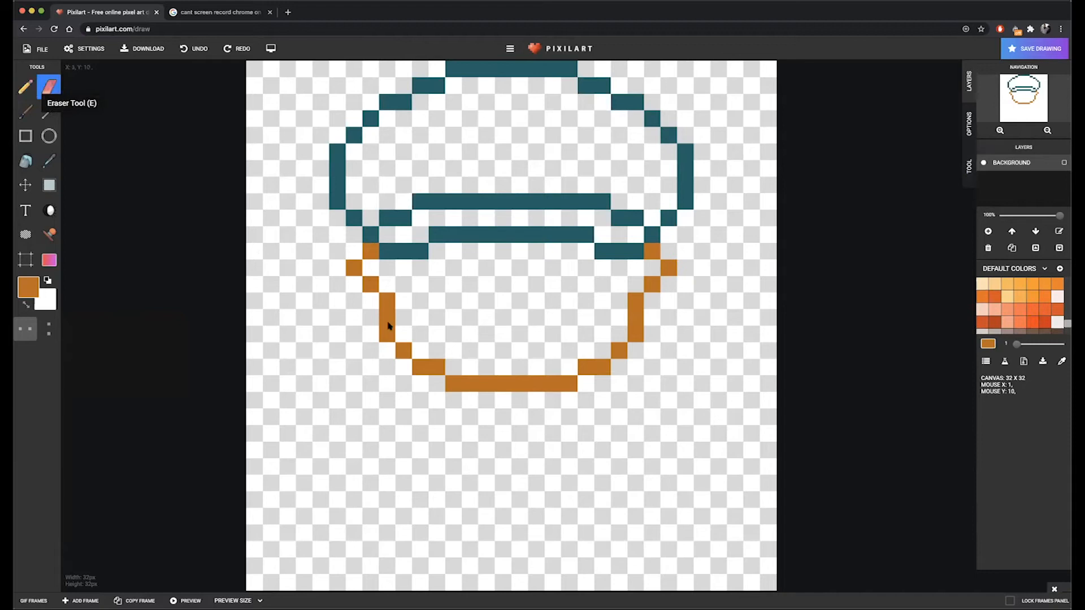
left_click_drag(387, 332, 403, 351)
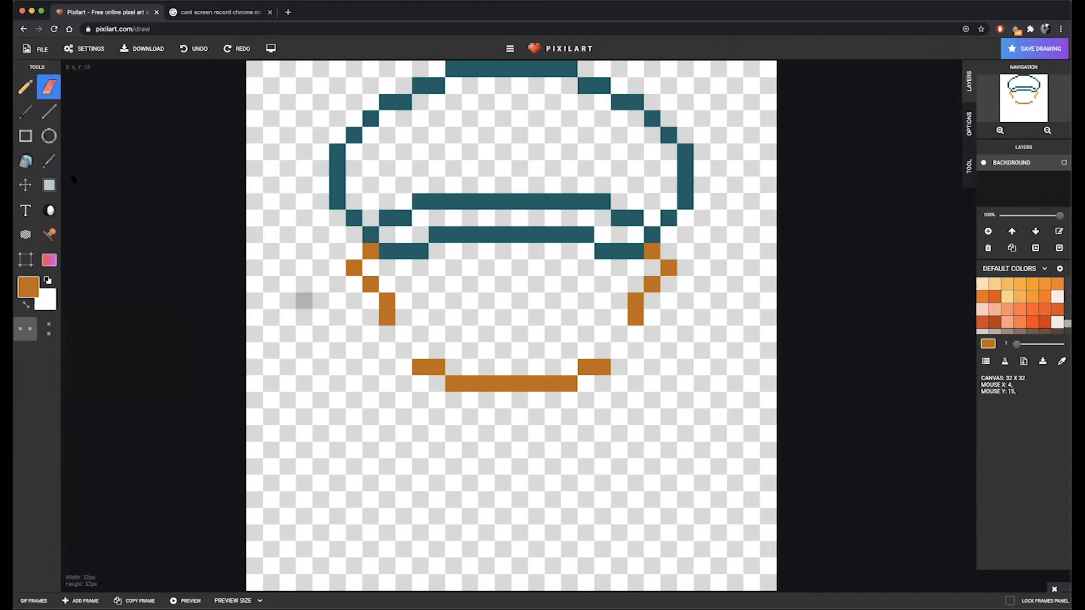
left_click(454, 383)
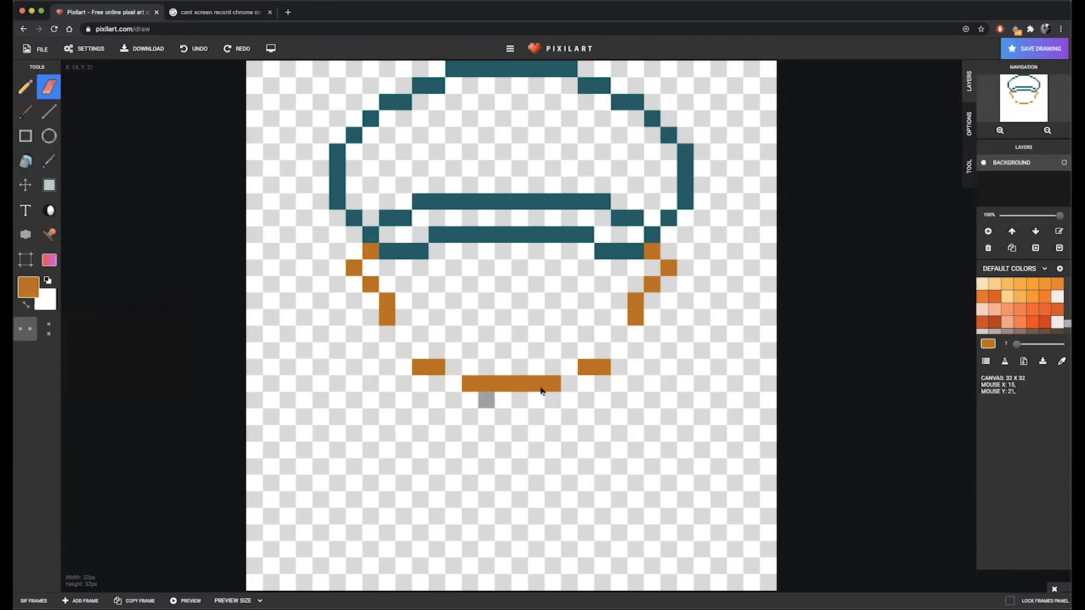
left_click(553, 384)
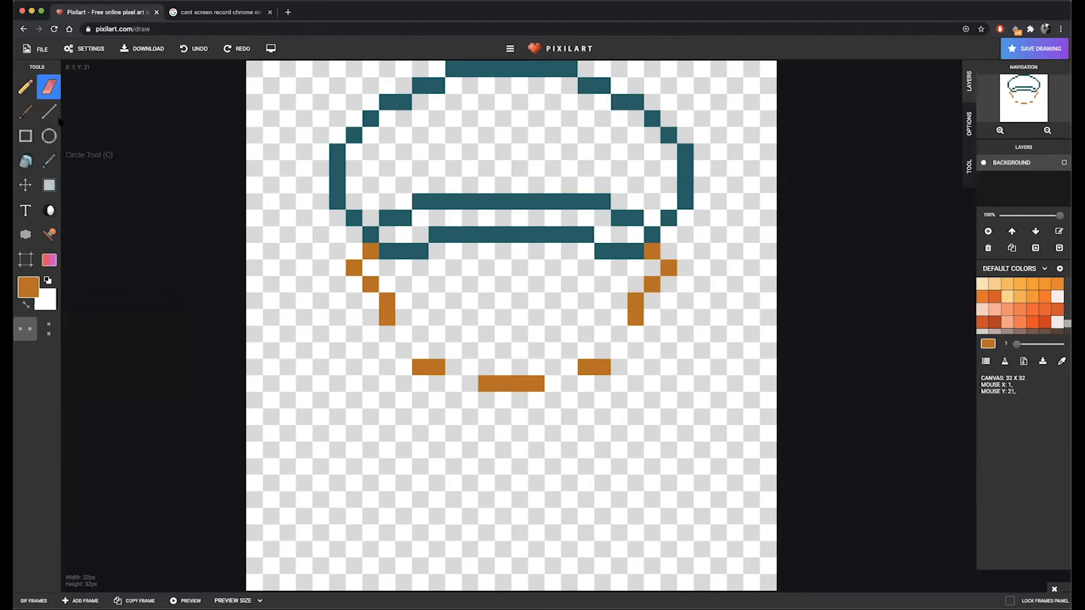
left_click(25, 87)
left_click(467, 368)
left_click(459, 369)
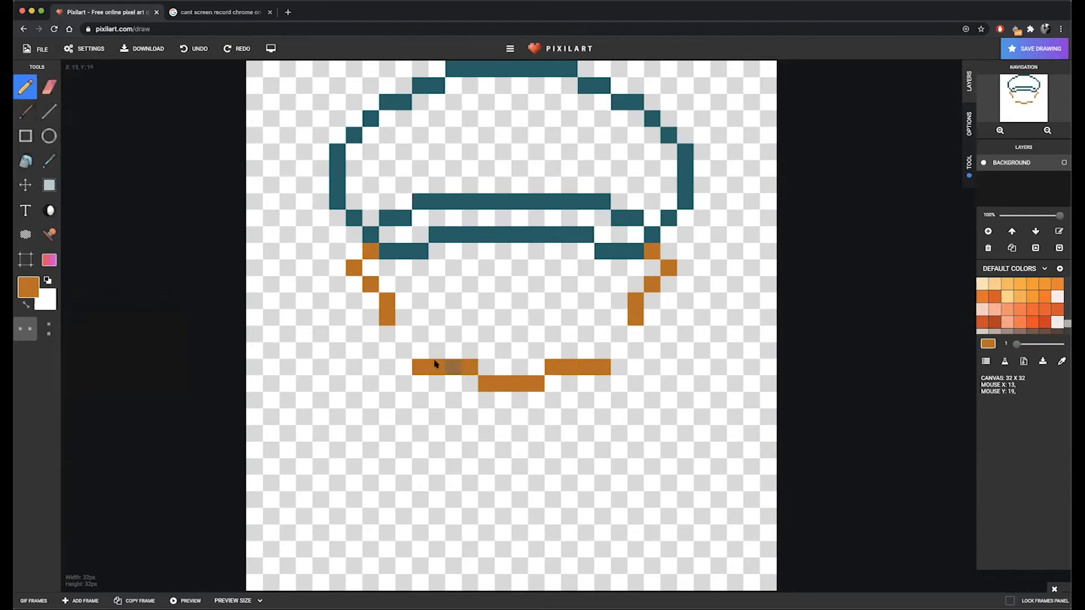
Step: Erase the outermost pixel of each lower jaw segment and reconnect the jaw to the sides with a two-pixel diagonal
left_click(48, 87)
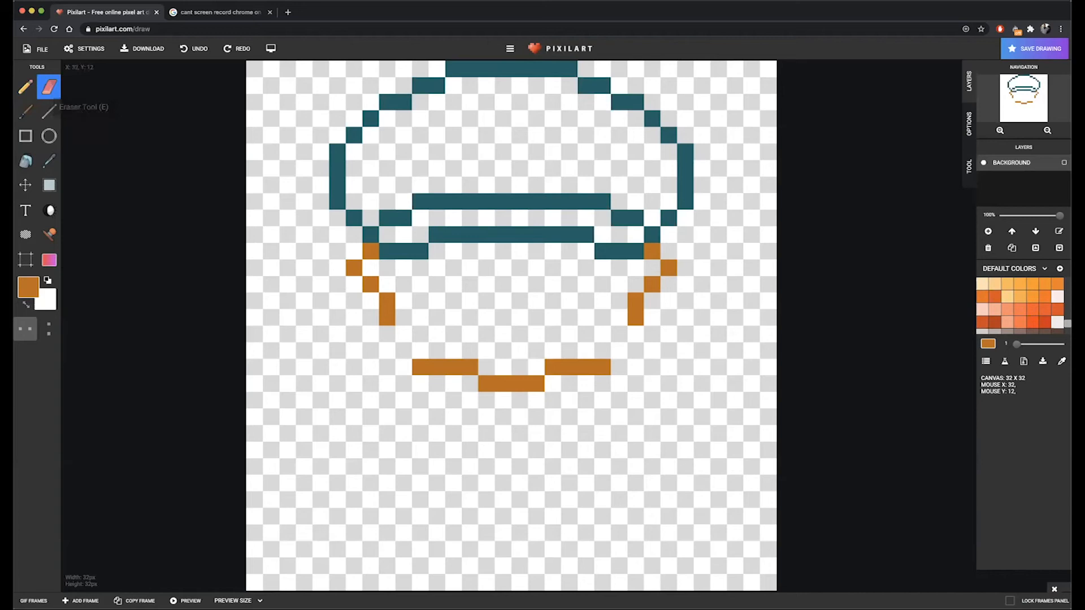
left_click(419, 367)
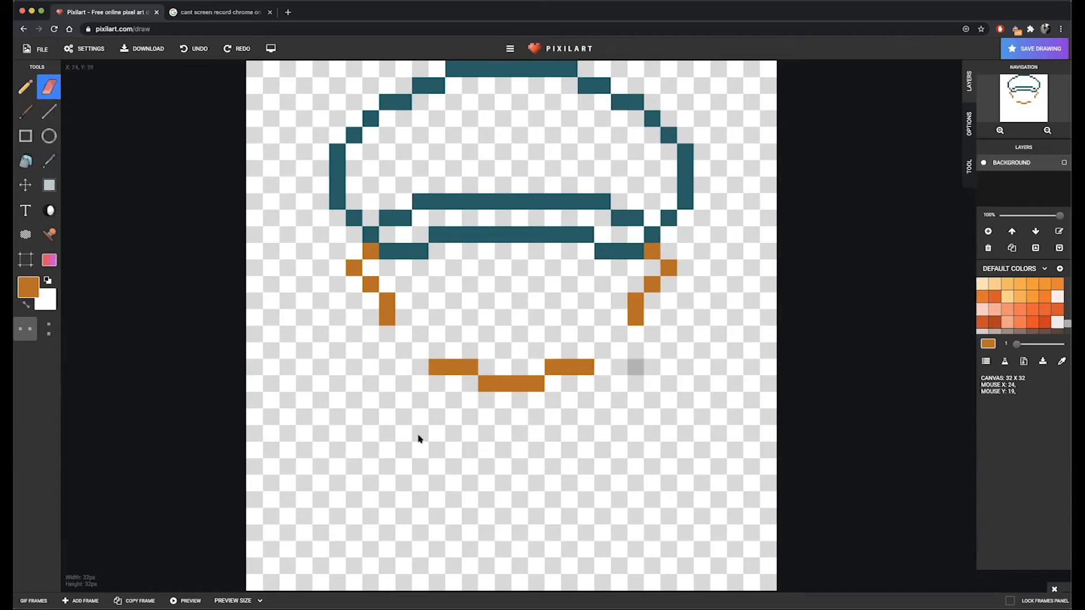
left_click(25, 87)
left_click(404, 334)
left_click(425, 349)
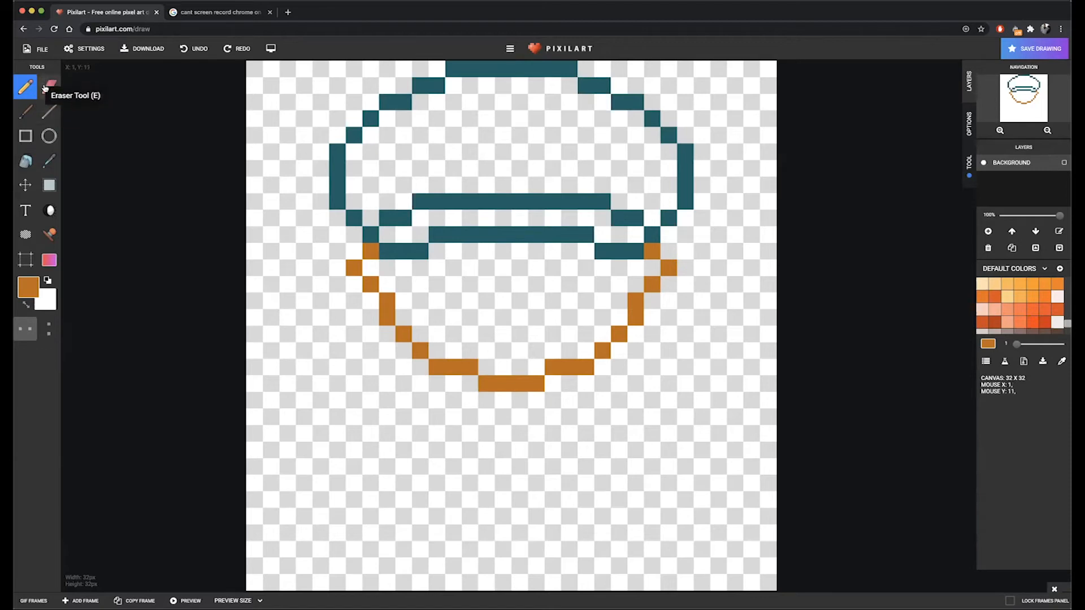
Step: Reshape the jaw into a shallower curve with 2- and 3-pixel steps, narrowing the chin tip to two pixels
key("e")
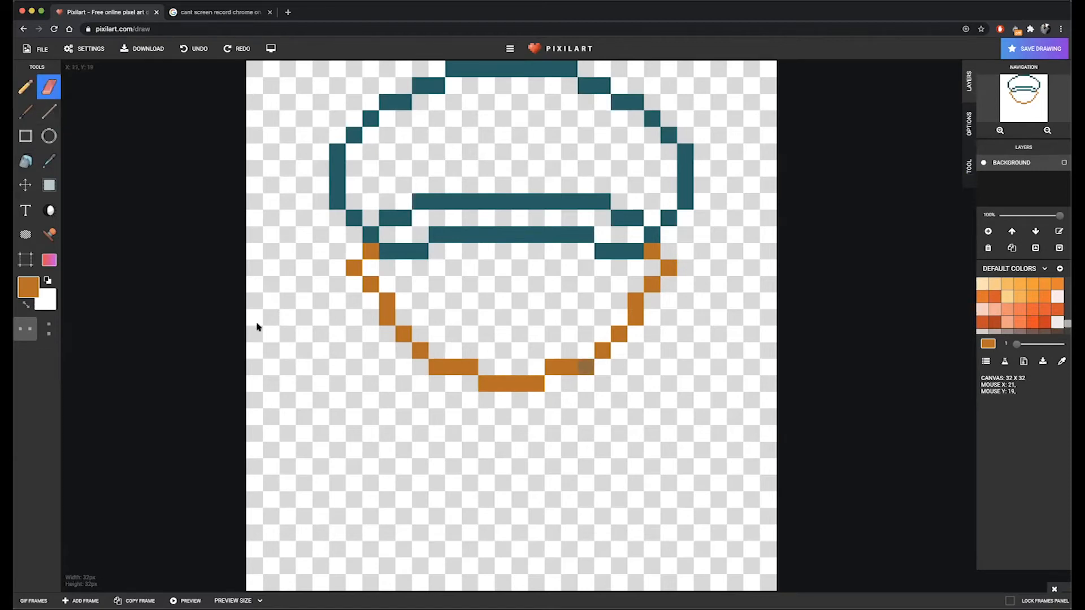
left_click(25, 86)
left_click(437, 350)
left_click(584, 351)
left_click(49, 87)
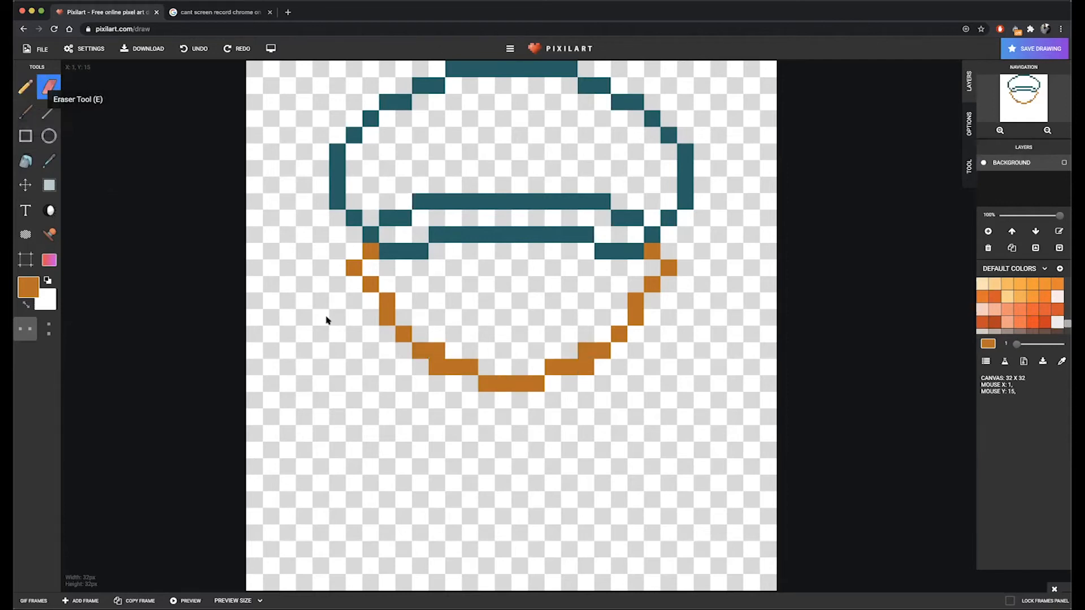
left_click(435, 367)
left_click(485, 383)
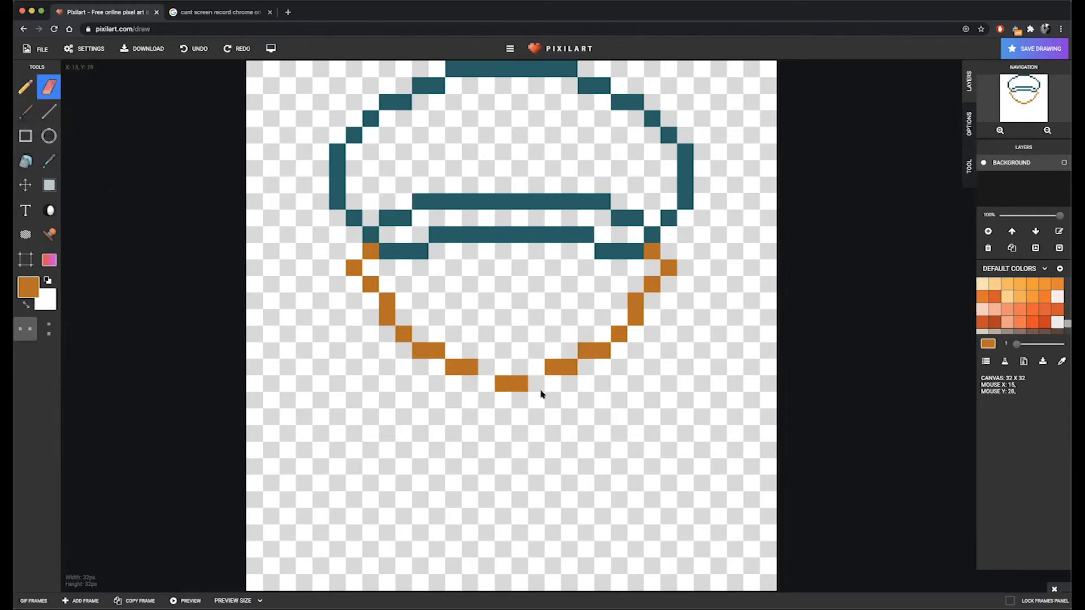
left_click(25, 86)
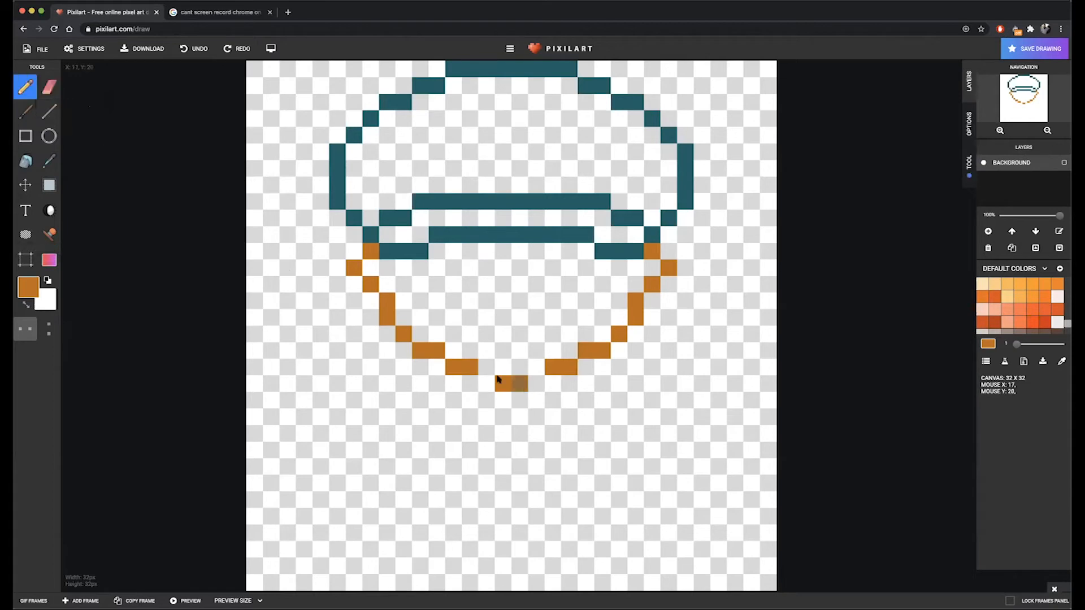
left_click(486, 368)
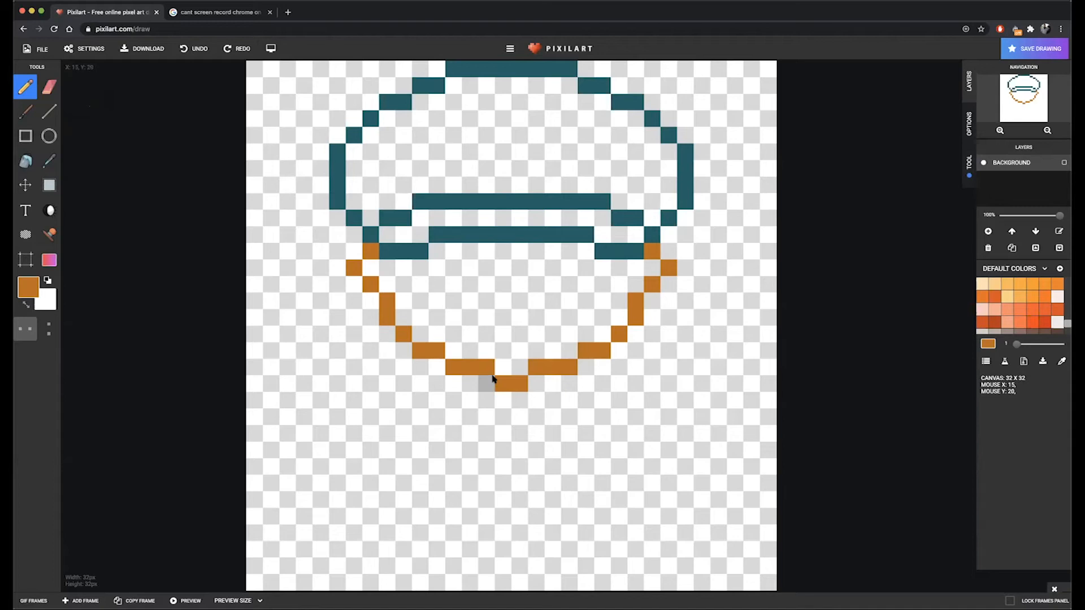
Step: Try to fill the face area with a lighter tan, and undo the fill
left_click(55, 93)
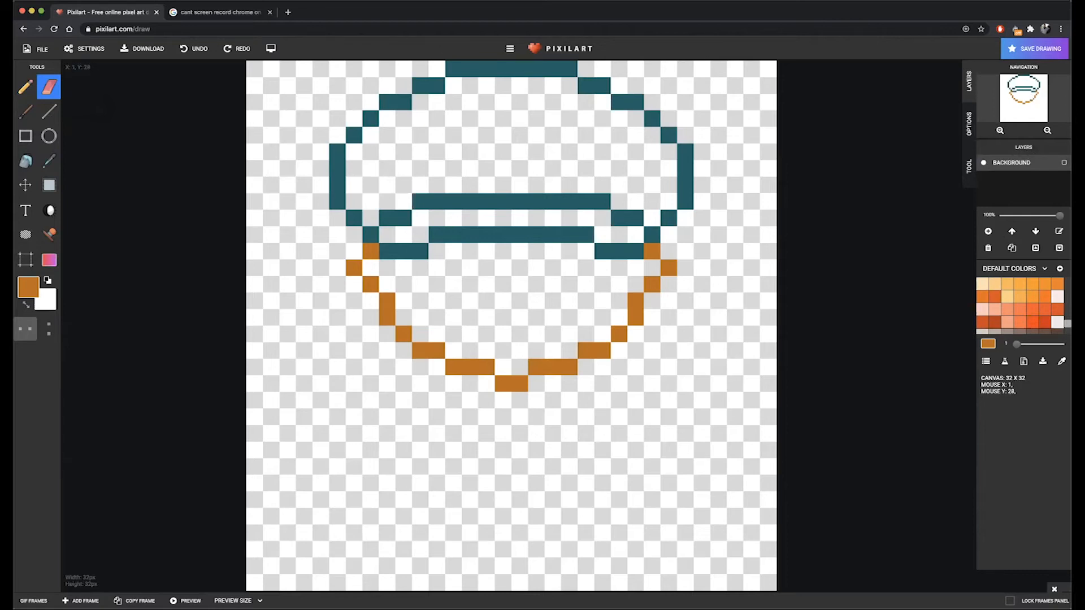
left_click(23, 292)
left_click_drag(86, 323, 74, 314)
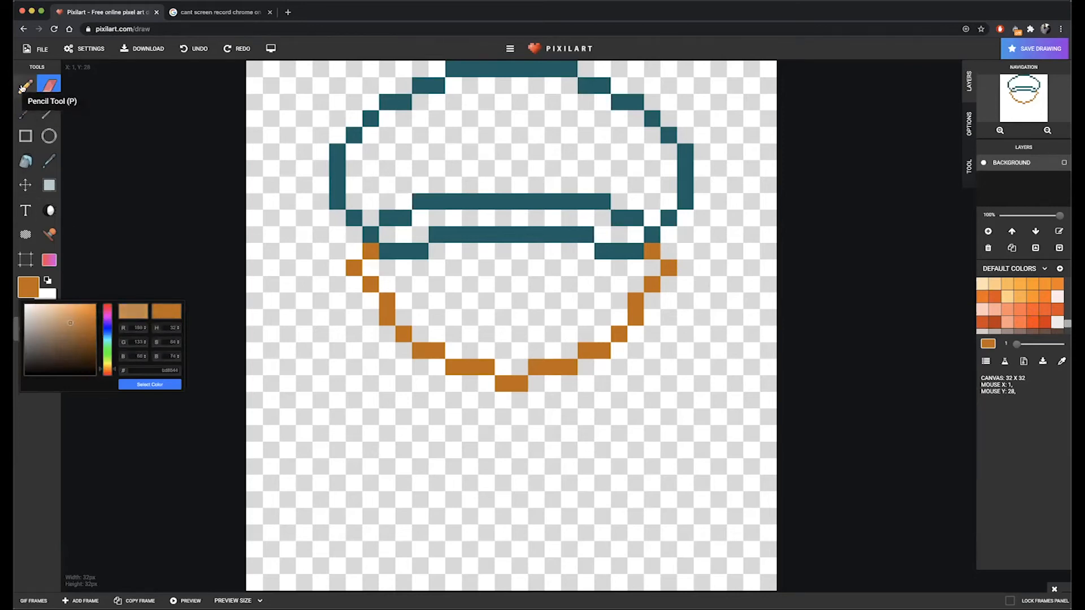
left_click(25, 161)
left_click(496, 258)
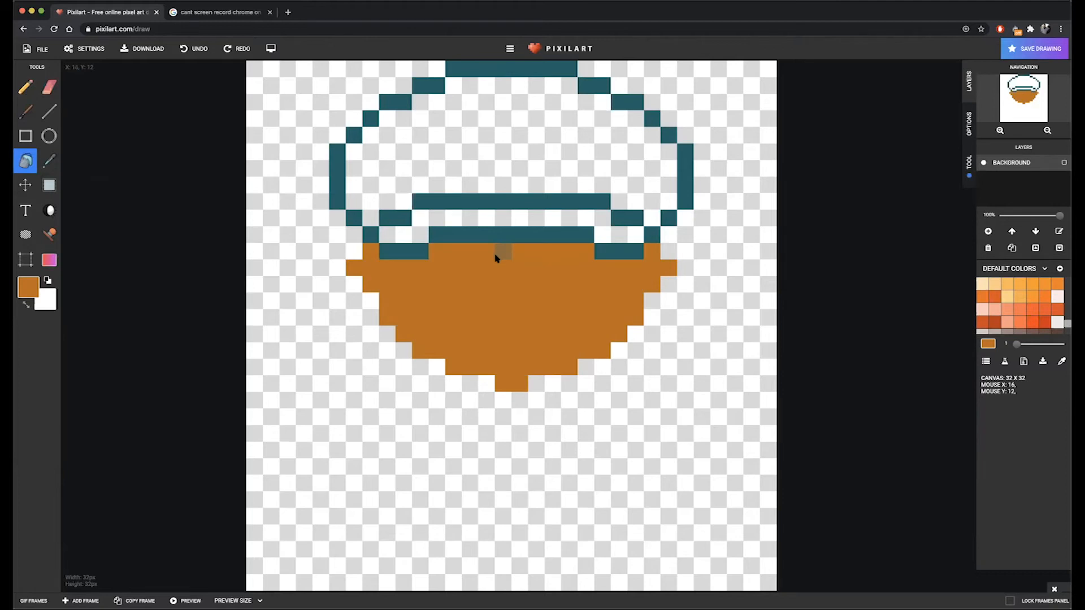
key("ctrl+z")
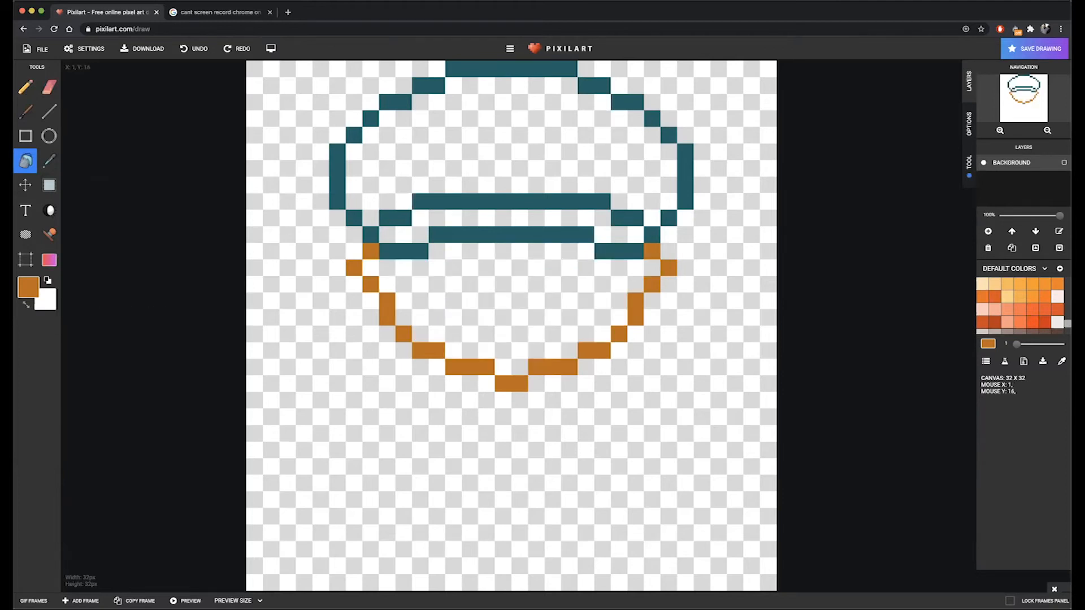
Step: Choose a lighter tan colour and fill the inside of the face outline with it
left_click(27, 288)
left_click(69, 321)
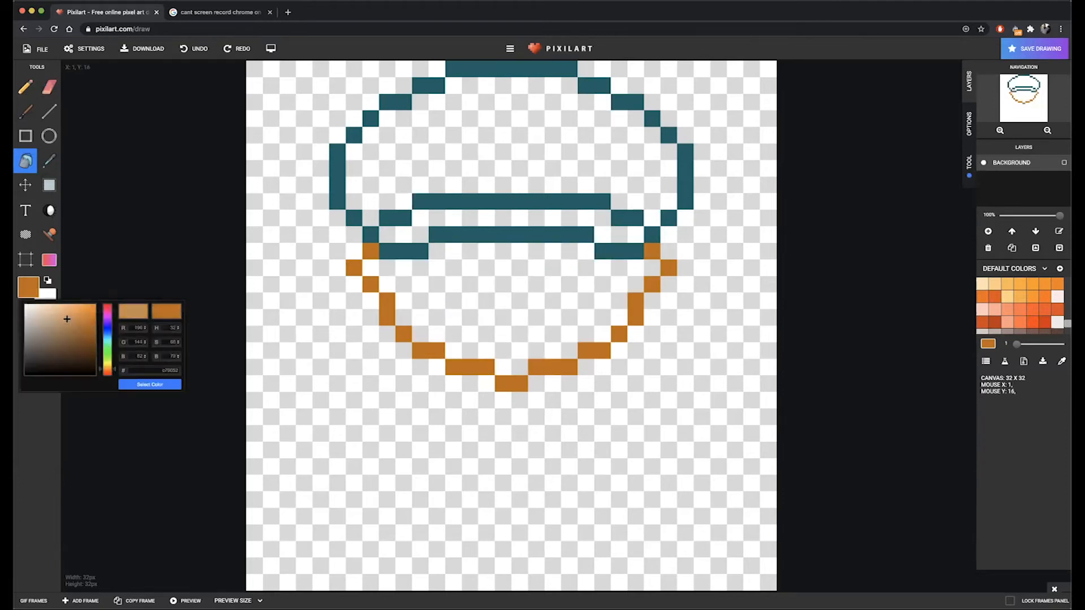
left_click(150, 385)
left_click(468, 314)
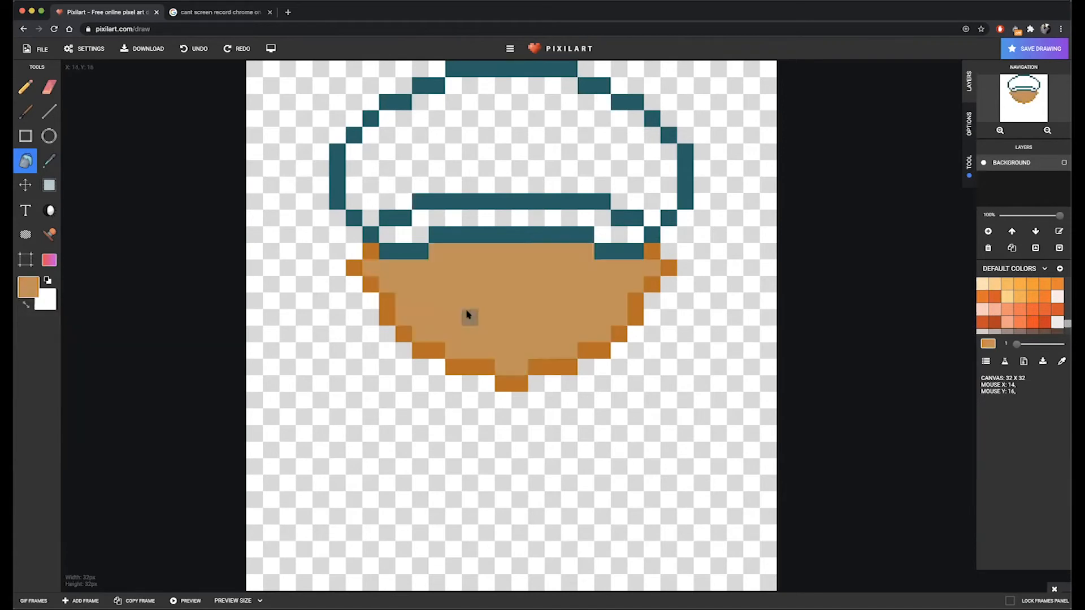
Step: Try to recolour the uppermost face outline pixels in dark brown
left_click(27, 287)
left_click_drag(68, 342, 67, 354)
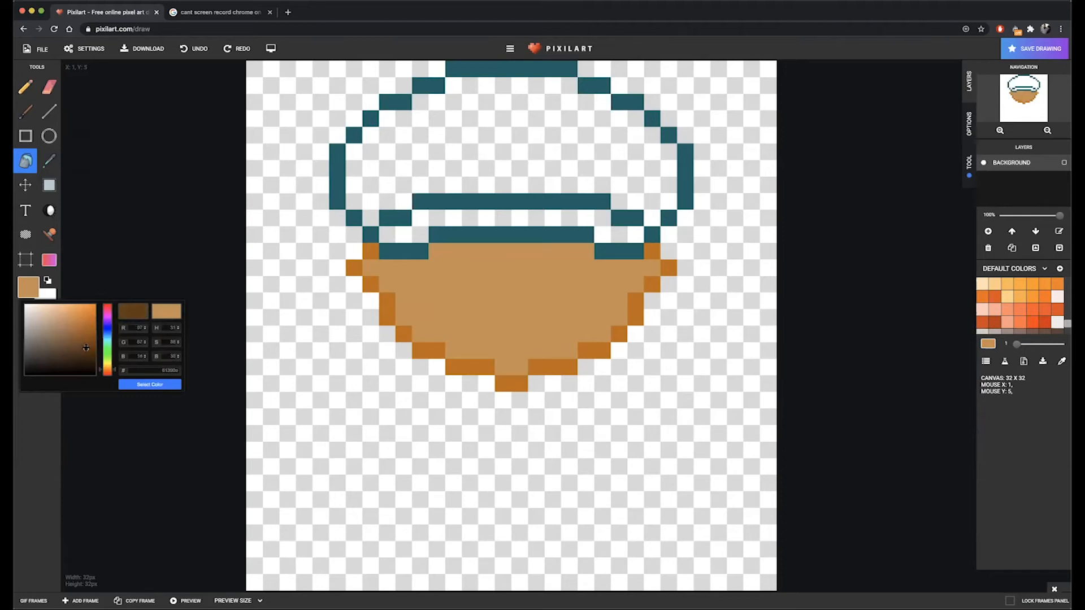
left_click(25, 86)
left_click(368, 251)
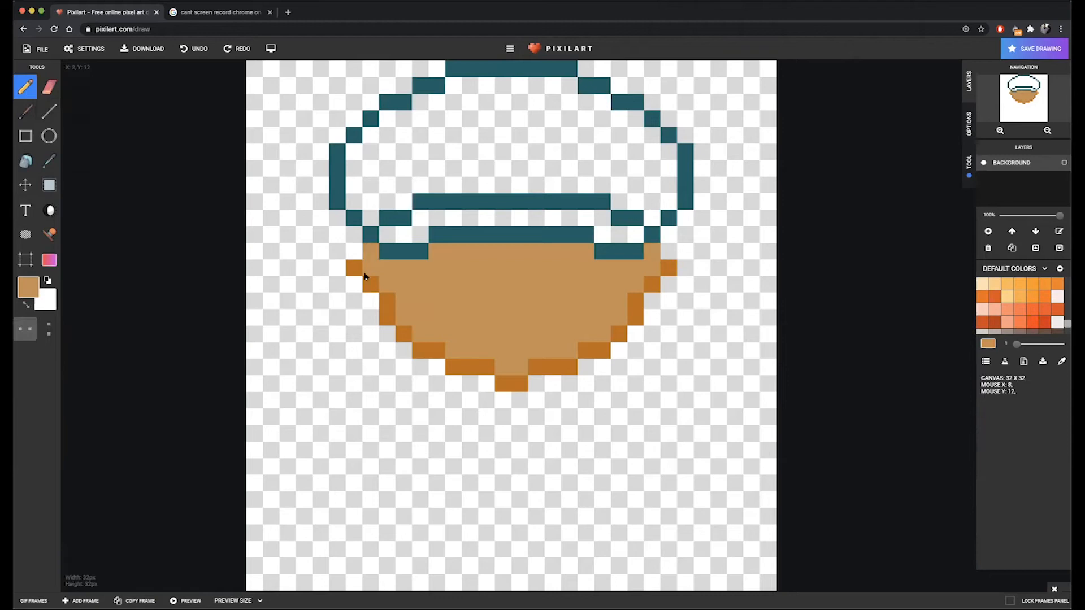
Step: Choose a dark brown colour and recolour the mirrored side pixels of the face outline, from the cap rim down to the jaw
left_click(30, 287)
left_click(83, 343)
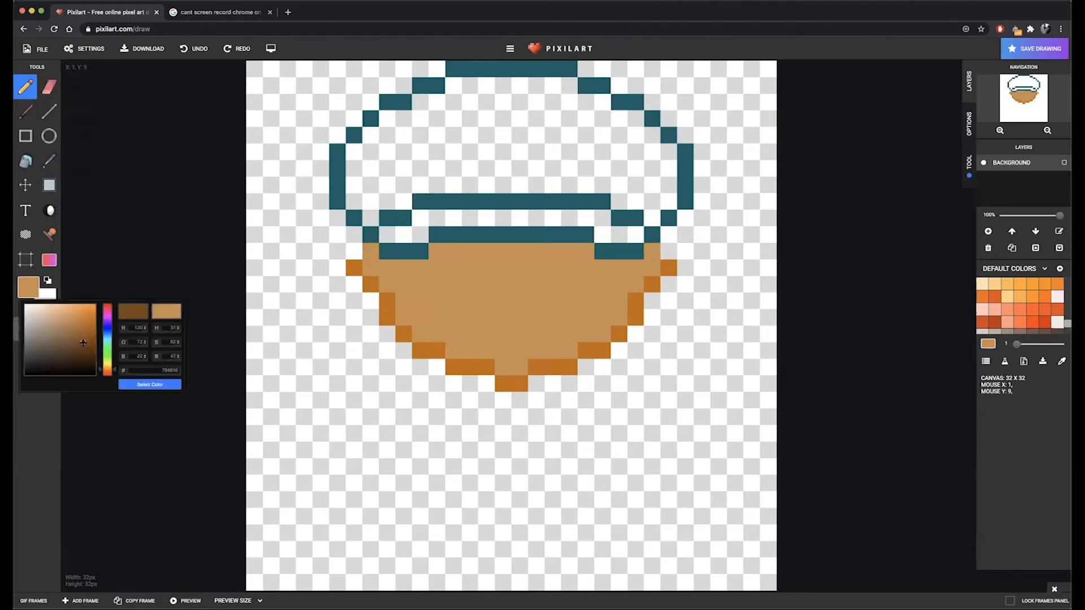
left_click(131, 385)
left_click(371, 250)
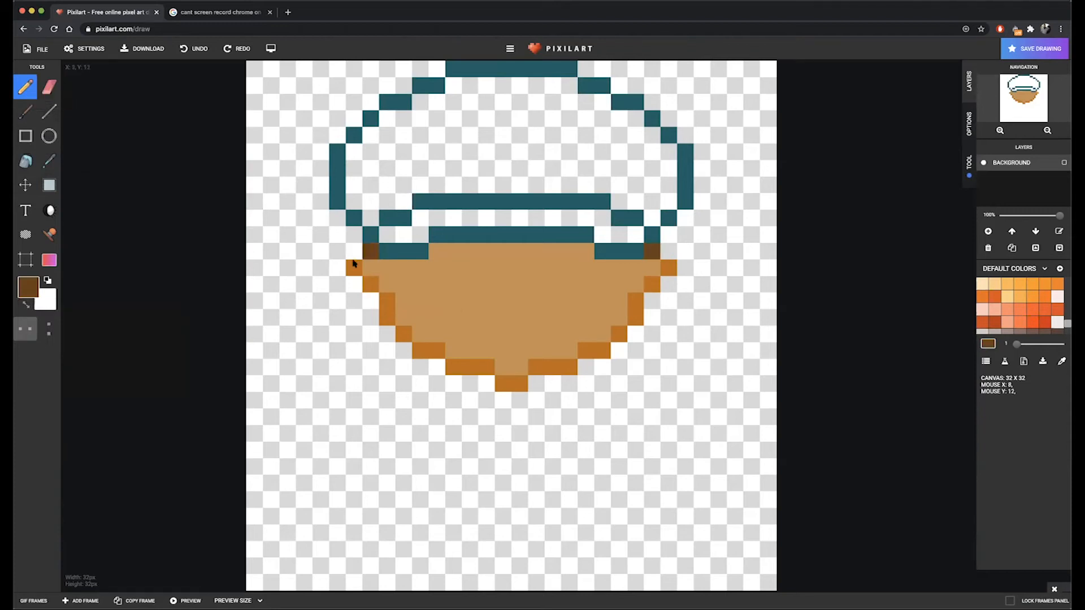
left_click(353, 266)
left_click(370, 285)
left_click(387, 299)
left_click(379, 312)
left_click(404, 333)
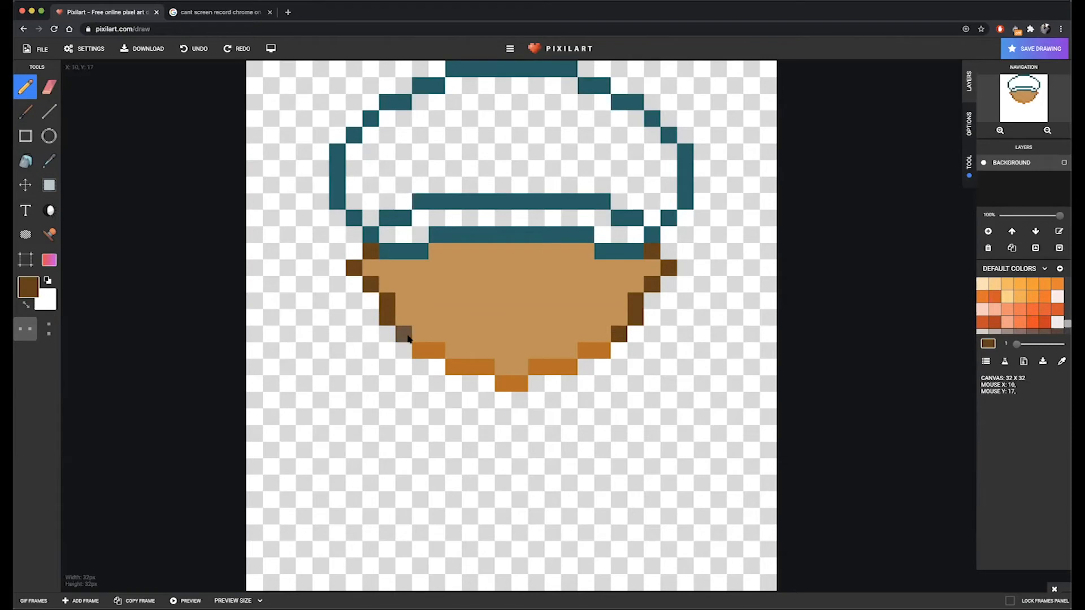
Step: Recolour the remaining orange-brown jaw and chin pixels of the face outline in dark brown
left_click(419, 350)
left_click(436, 350)
left_click_drag(453, 367, 469, 366)
left_click(484, 370)
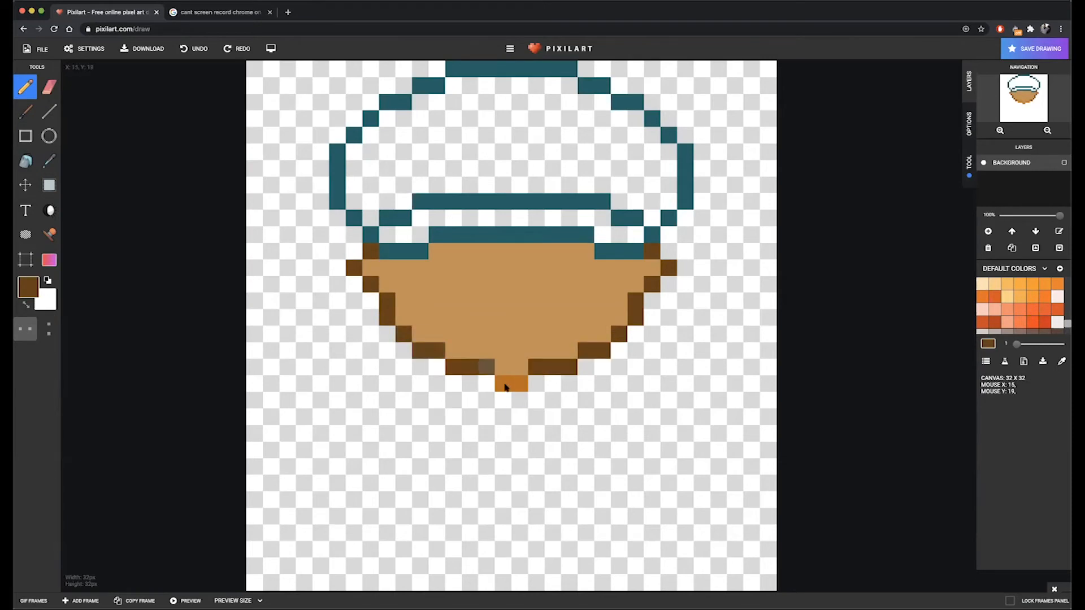
left_click(514, 387)
Step: Try out mirrored dark brown eye shapes beneath the cap rim, undoing each attempt and the stray diagonal stroke
left_click_drag(453, 249, 451, 275)
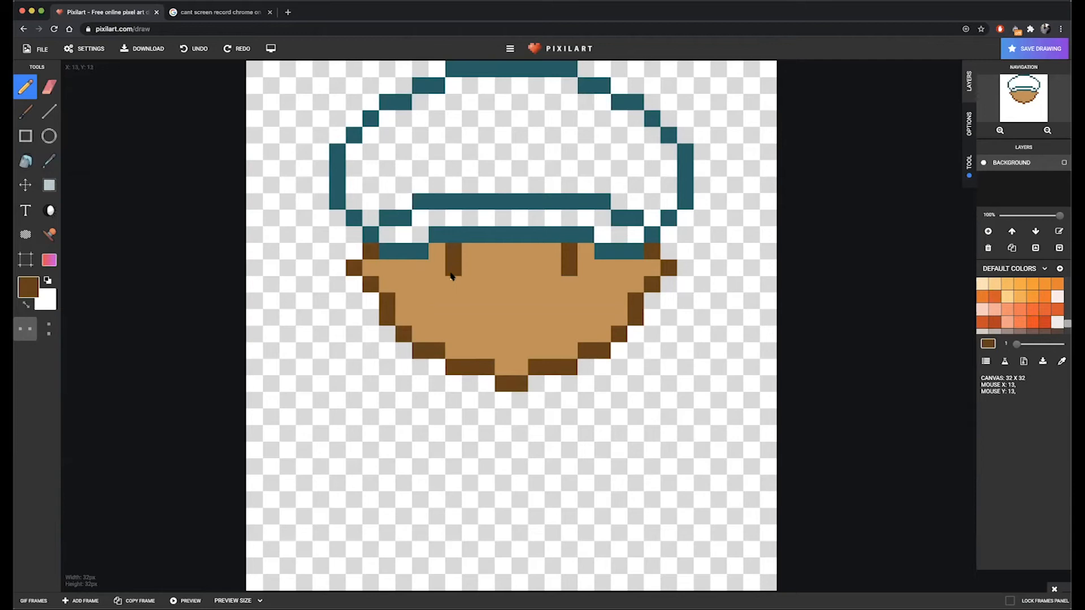
key("ctrl+z")
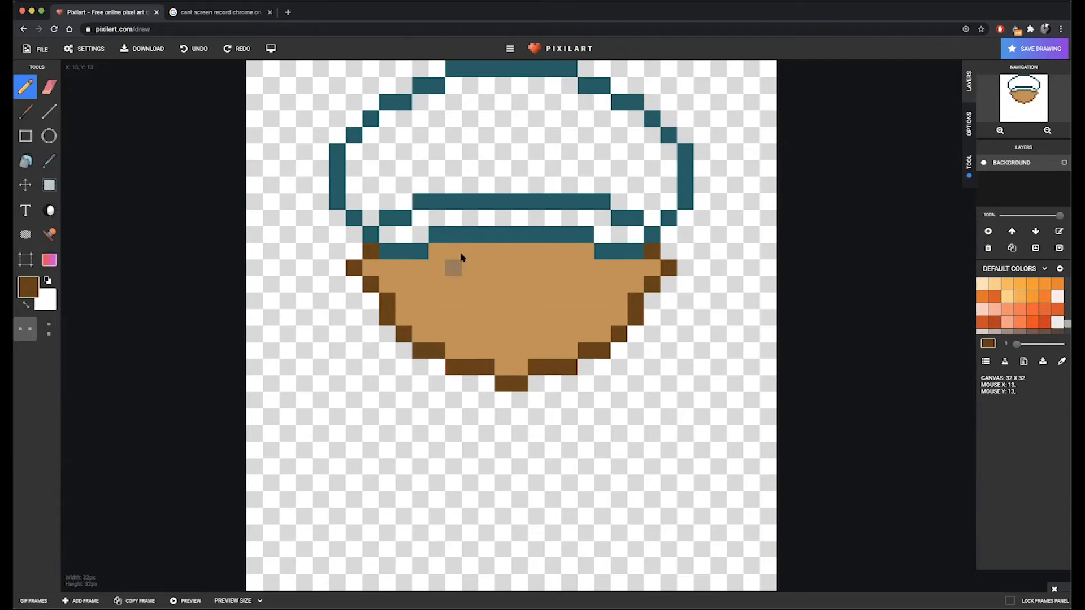
left_click_drag(465, 249, 460, 271)
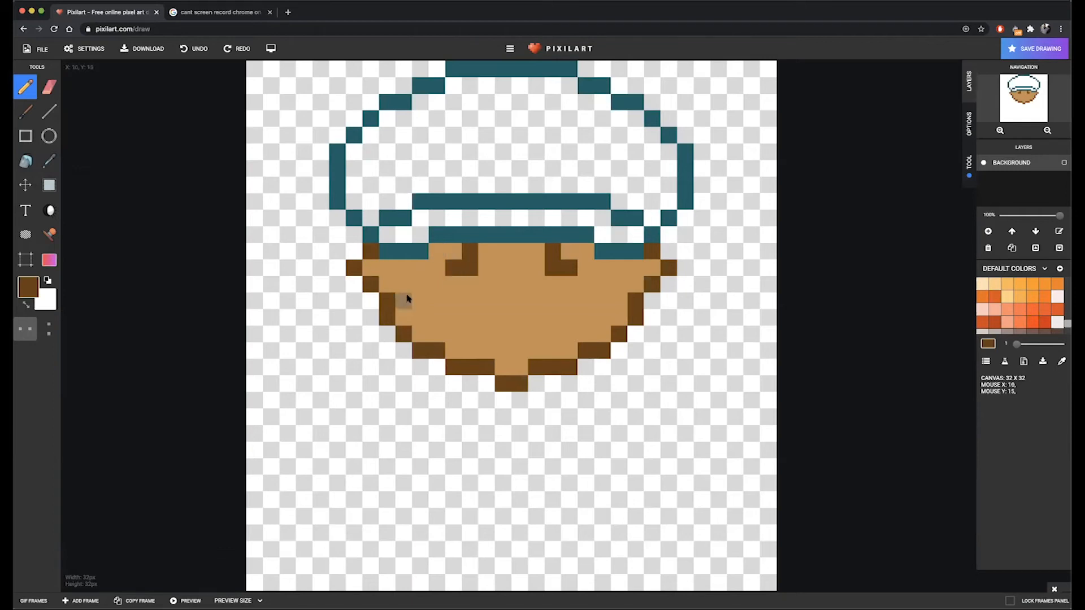
key("ctrl+z")
scroll(451, 263, "up", 5)
left_click(452, 265)
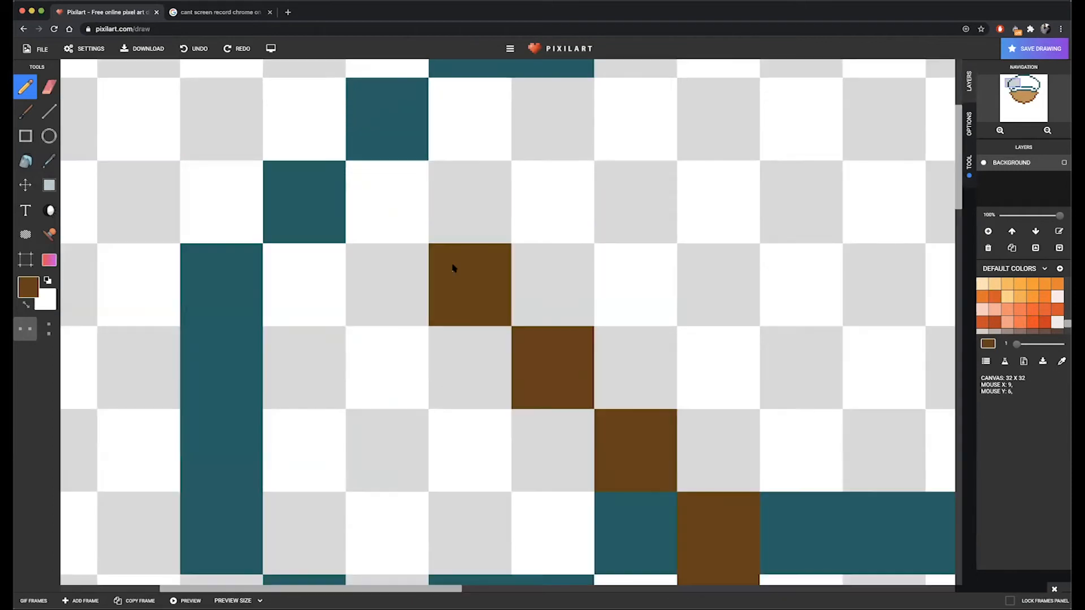
scroll(452, 268, "down", 1)
key("ctrl+z")
scroll(458, 265, "down", 5)
Step: Draw mirrored L-shaped dark brown eyes under the cap rim, each two pixels tall with one foot pixel pointing inward
left_click_drag(452, 249, 465, 272)
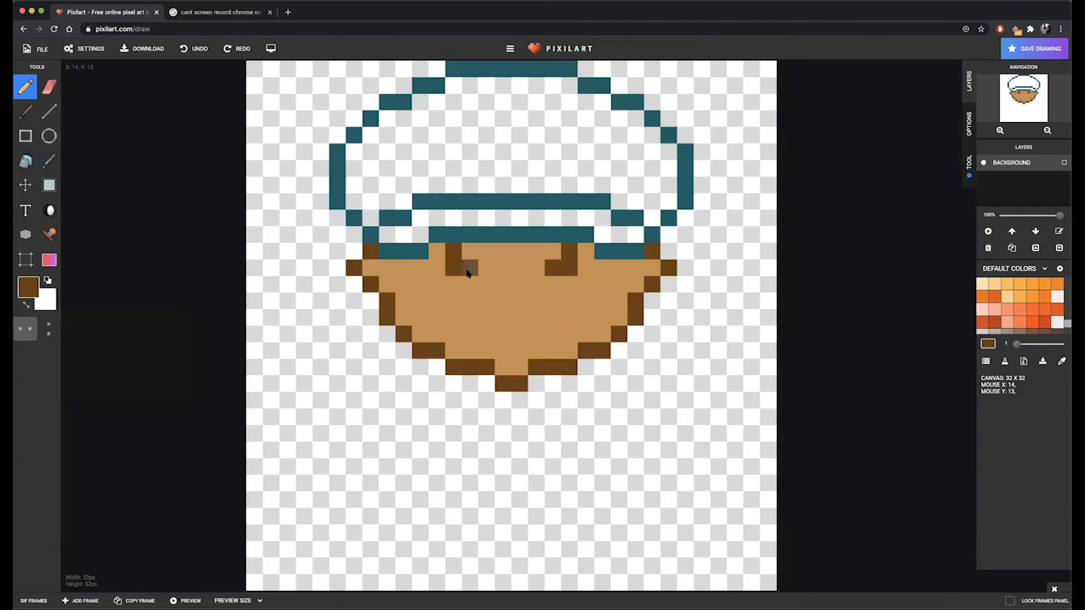
Step: Replace the L-shaped eyes with mirrored dark brown horizontal bars, each three pixels wide, after undoing a trial stepped shape
key("ctrl+z")
left_click(438, 267)
left_click(453, 284)
left_click(470, 285)
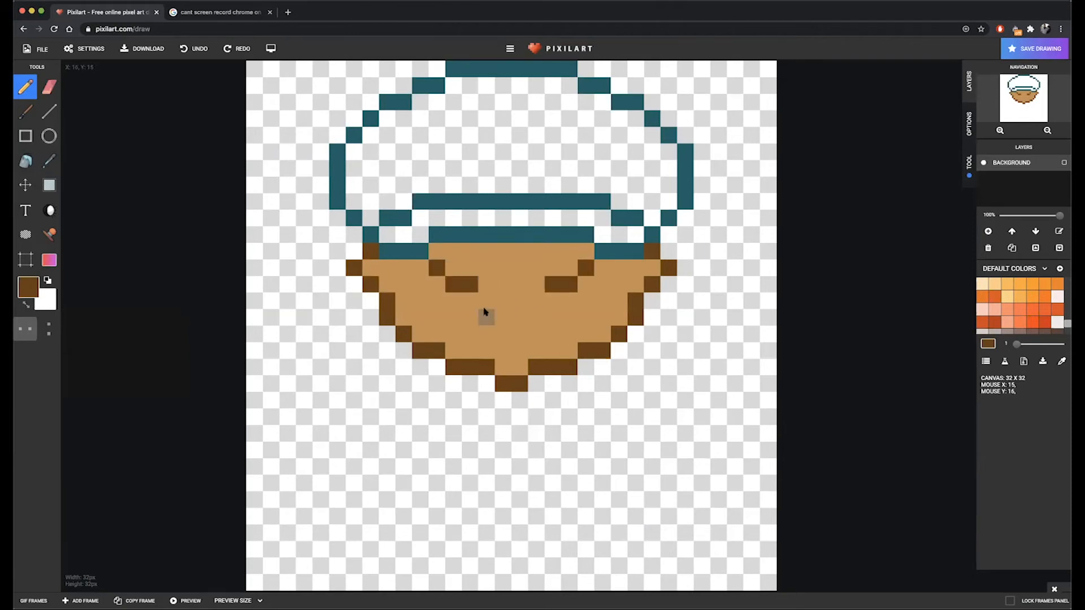
key("ctrl+z")
key("ctrl+z")
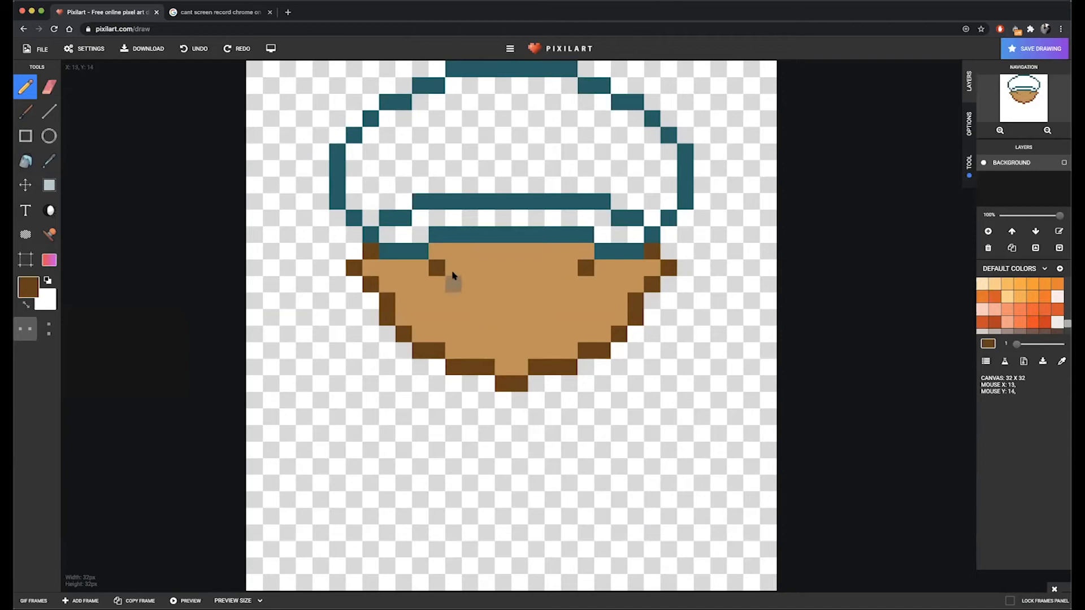
left_click(454, 268)
left_click(469, 268)
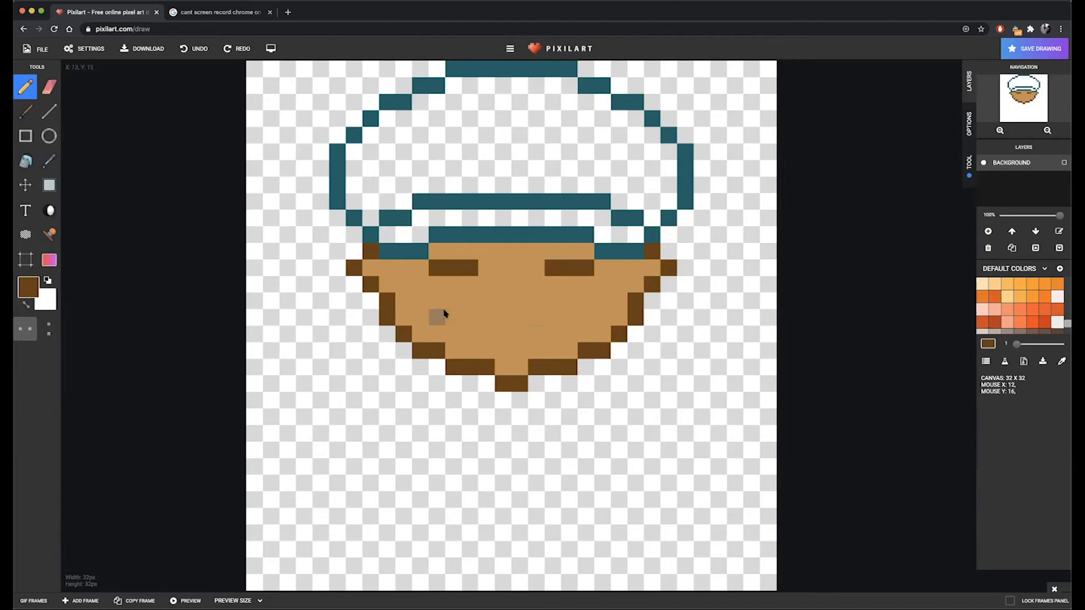
Step: Draw a dark brown mouth above the chin from mirrored two-pixel bars joined by a two-pixel bar one row lower
left_click(470, 333)
left_click(492, 340)
left_click(498, 348)
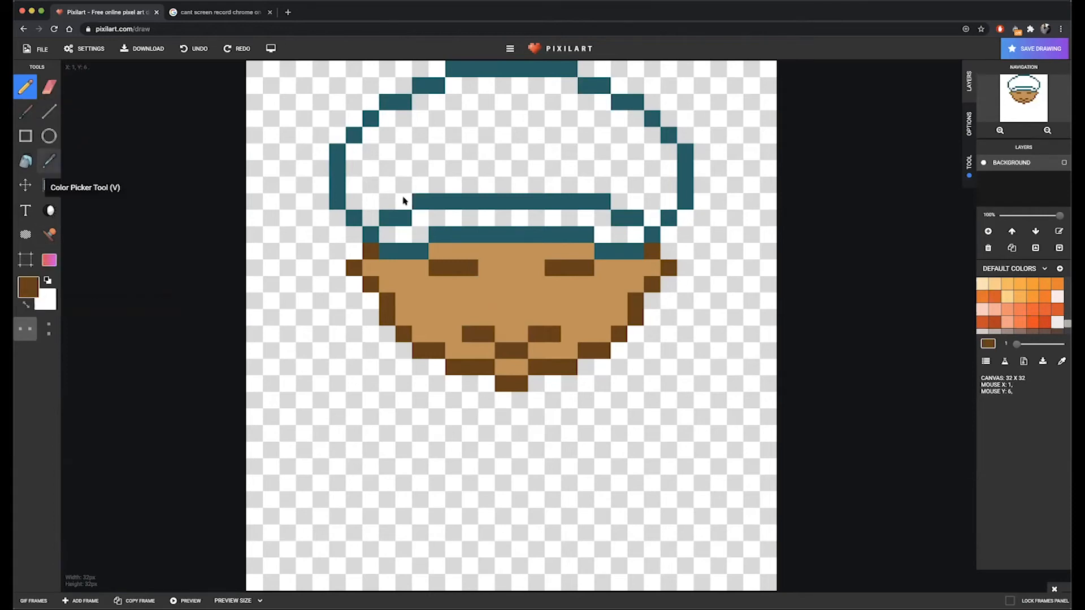
Step: Choose a light teal colour and fill the inside of the cap's crown and brim with it
scroll(1036, 306, "down", 4)
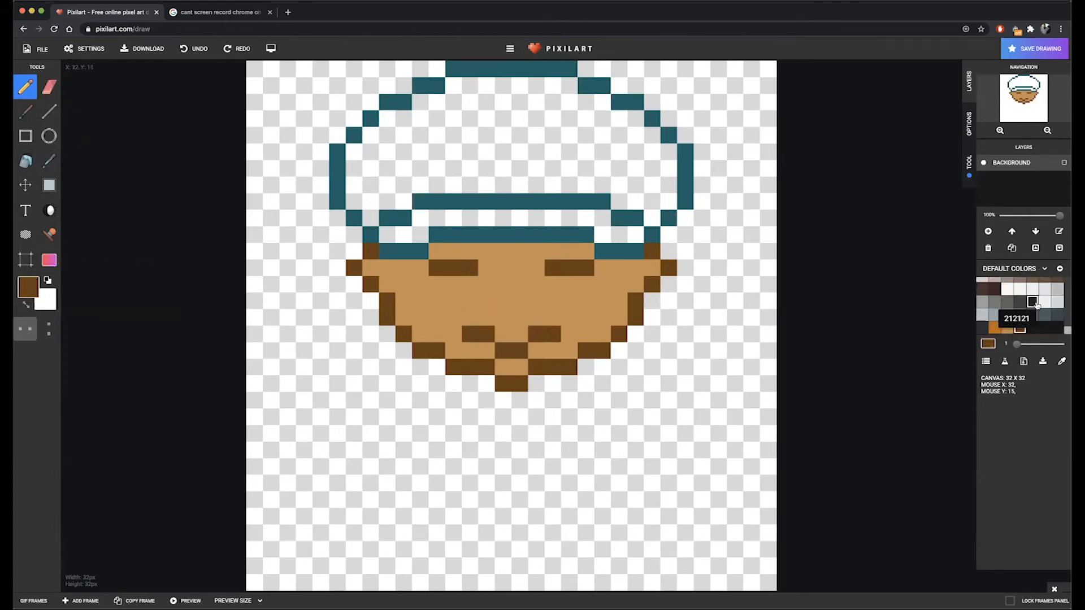
scroll(1037, 306, "down", 4)
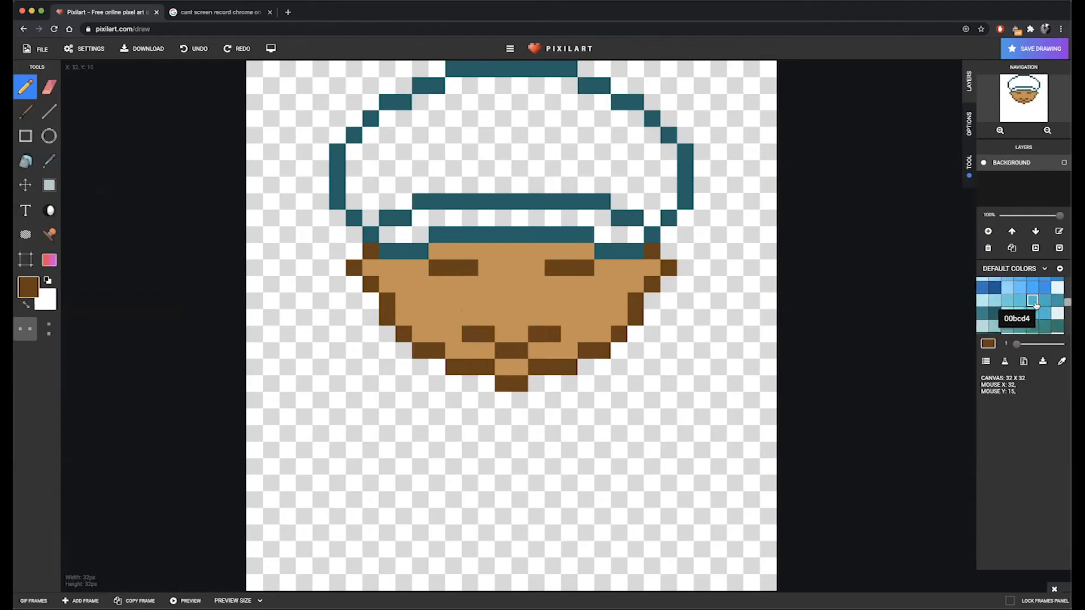
left_click(990, 319)
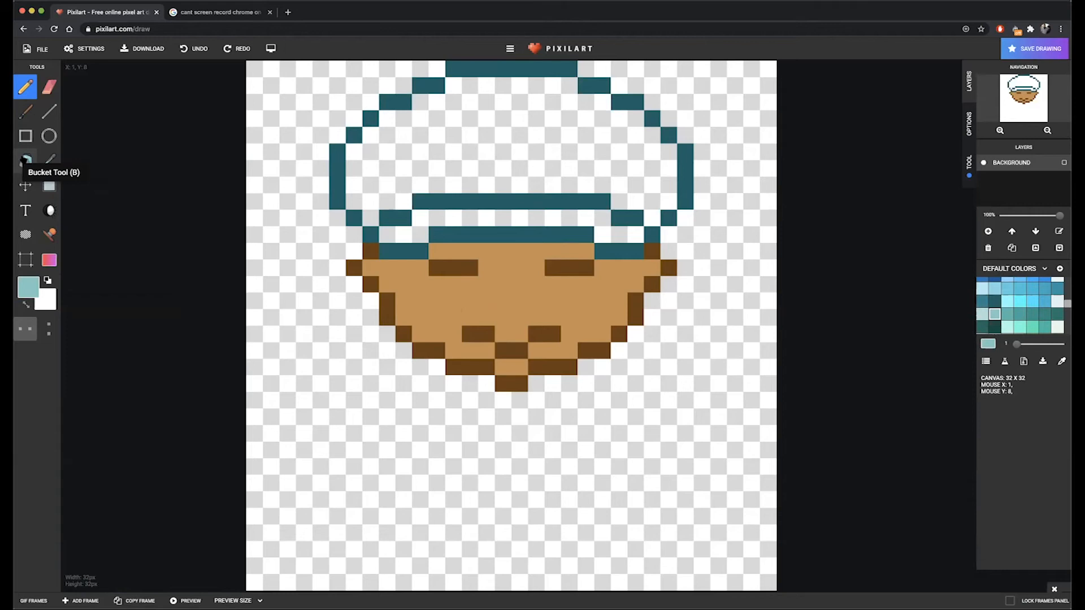
left_click(25, 161)
left_click(568, 143)
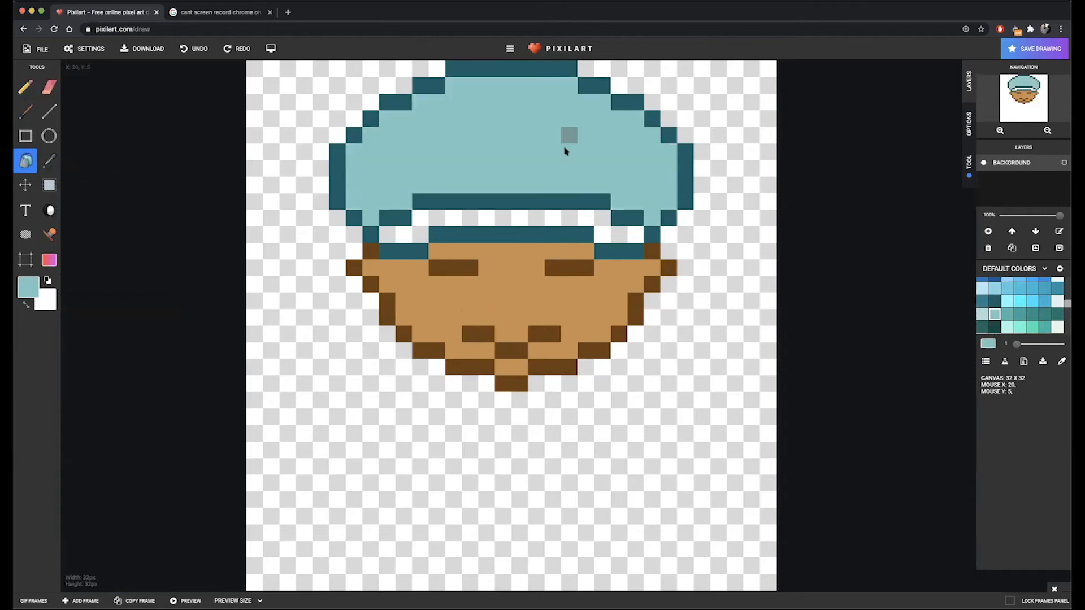
left_click(505, 217)
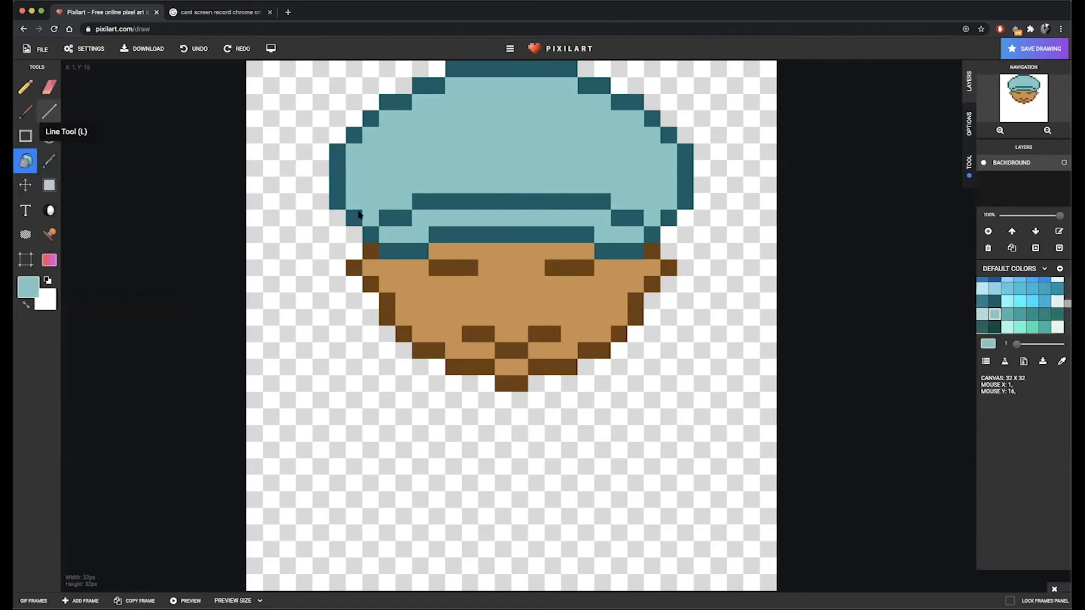
Step: Sample the cap's dark teal outline colour and draw a mirrored torso outline below the chin with sloping shoulders and sleeves
left_click(53, 160)
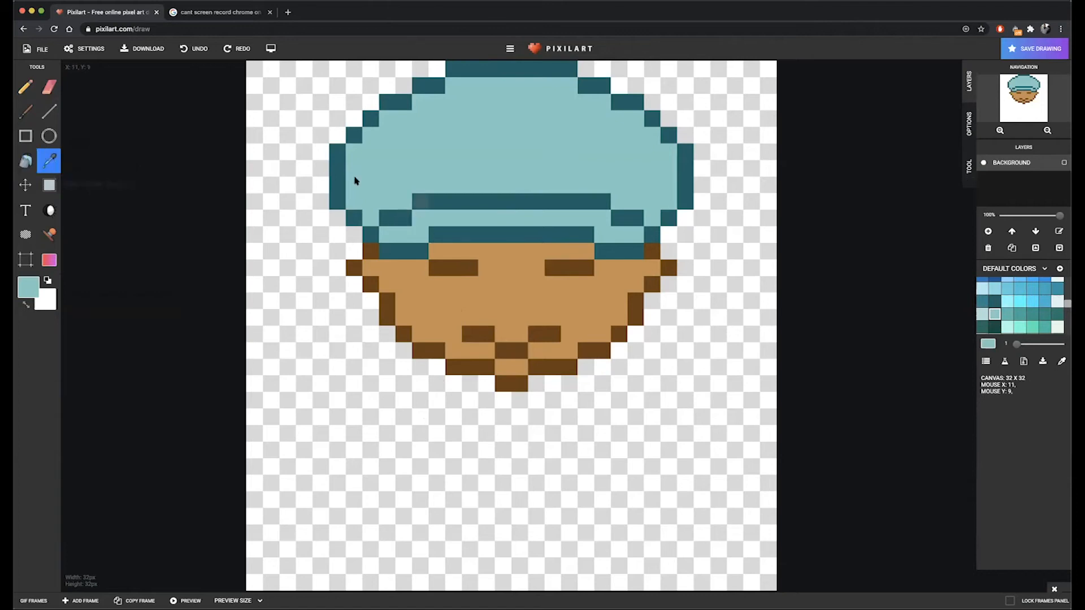
left_click(332, 178)
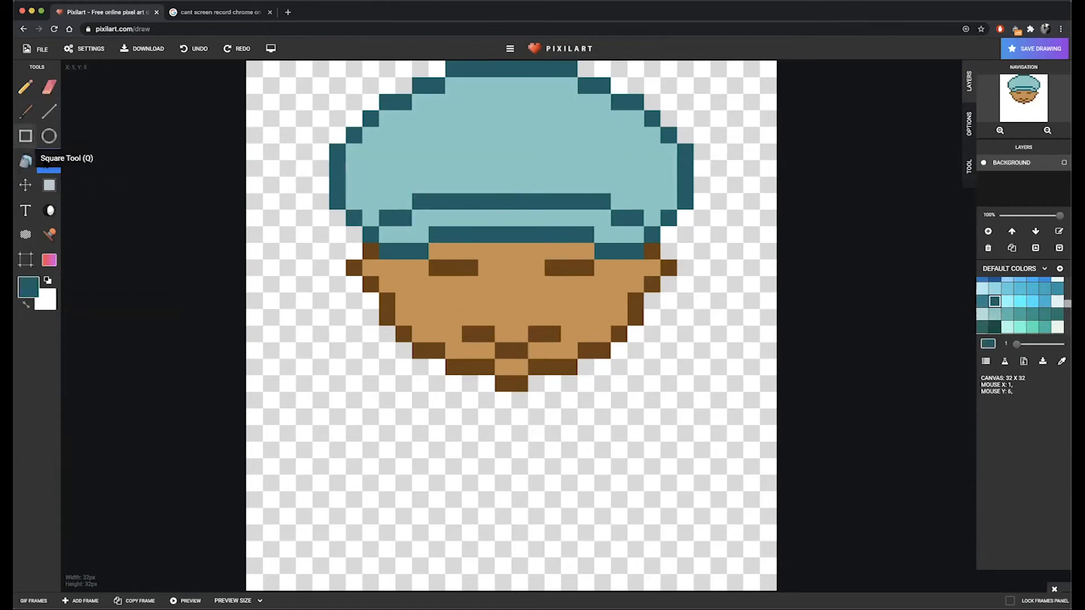
left_click(25, 86)
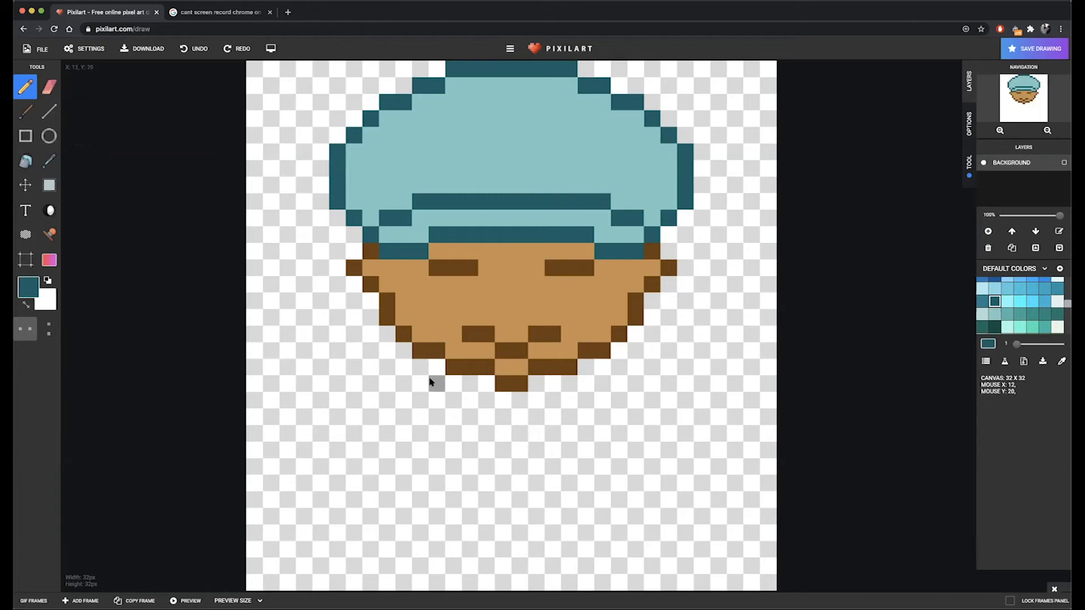
left_click(437, 383)
left_click(420, 400)
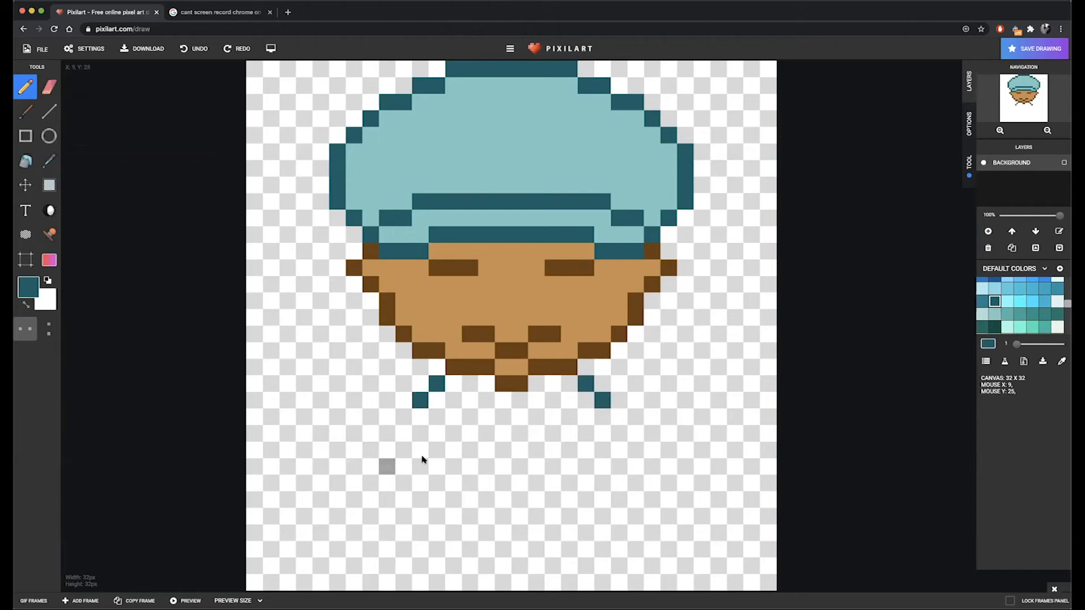
mouse_move(420, 433)
left_mouse_down()
mouse_move(453, 509)
mouse_move(525, 520)
left_mouse_up()
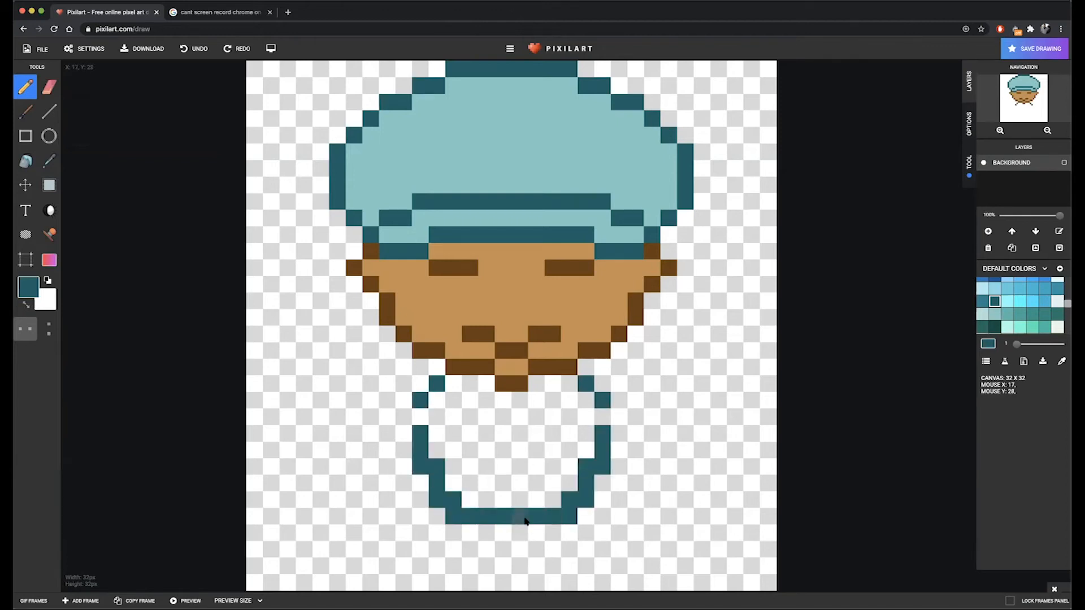
left_click(384, 451)
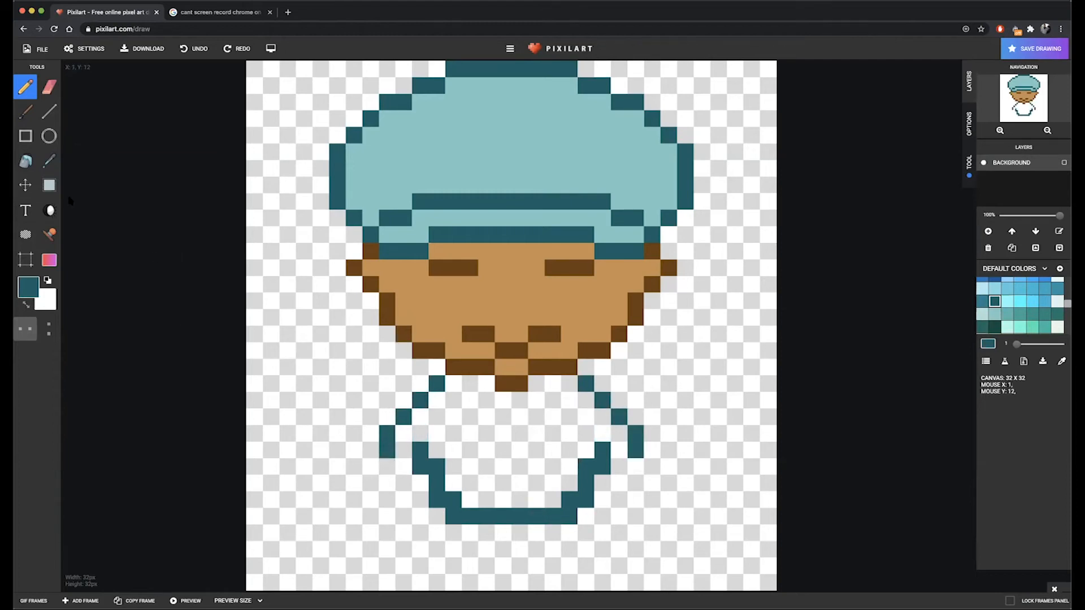
Step: Sample the face outline's dark brown and draw mirrored hollow 3x3-pixel hands below the sleeve ends
left_click(49, 161)
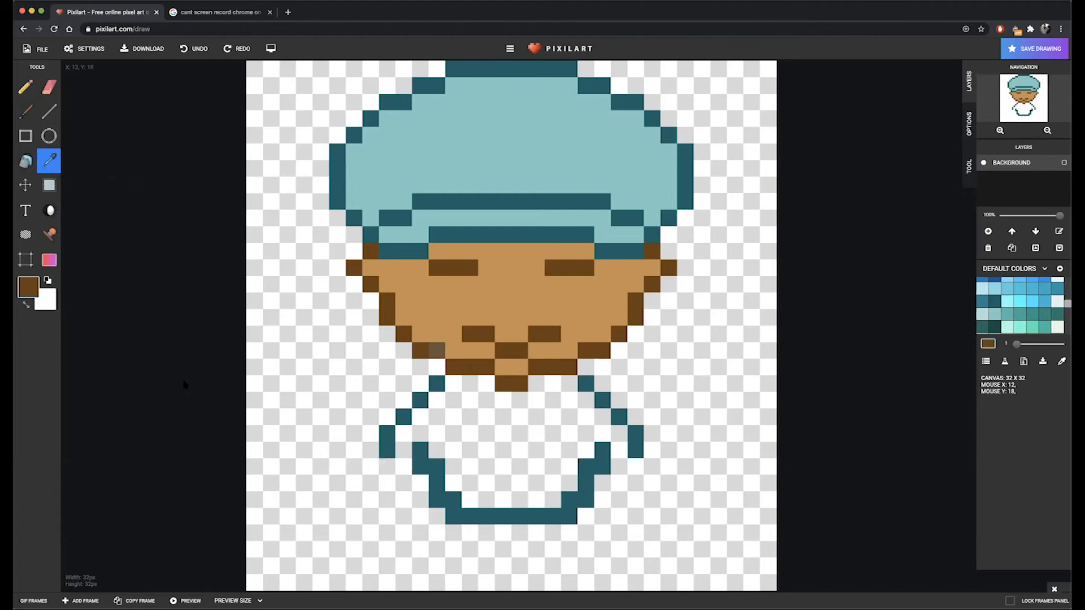
left_click(25, 86)
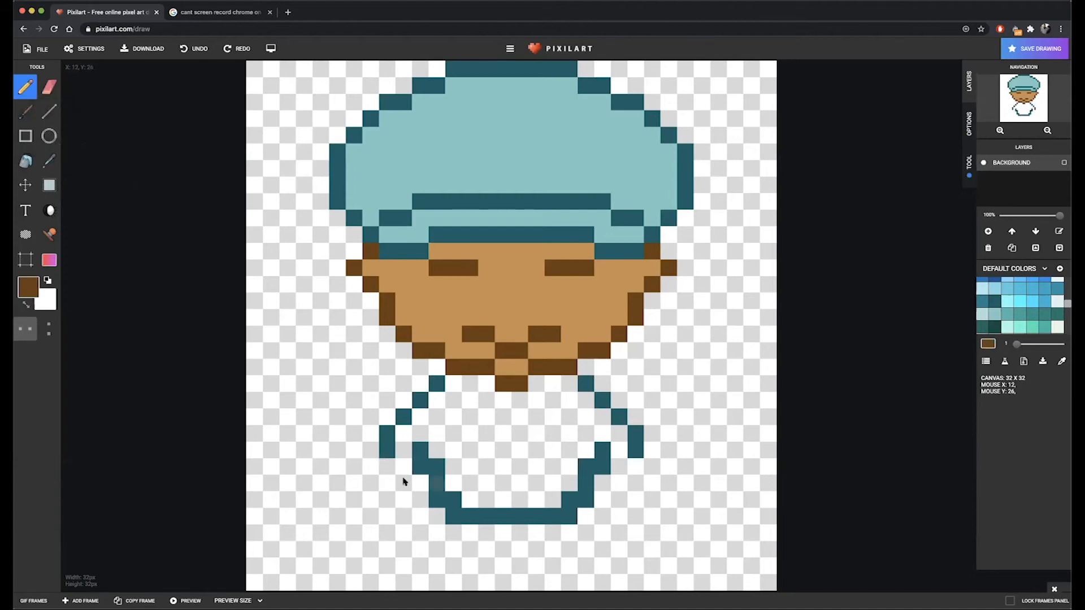
mouse_move(387, 474)
left_mouse_down()
mouse_move(413, 495)
mouse_move(418, 480)
mouse_move(421, 496)
mouse_move(421, 467)
left_mouse_up()
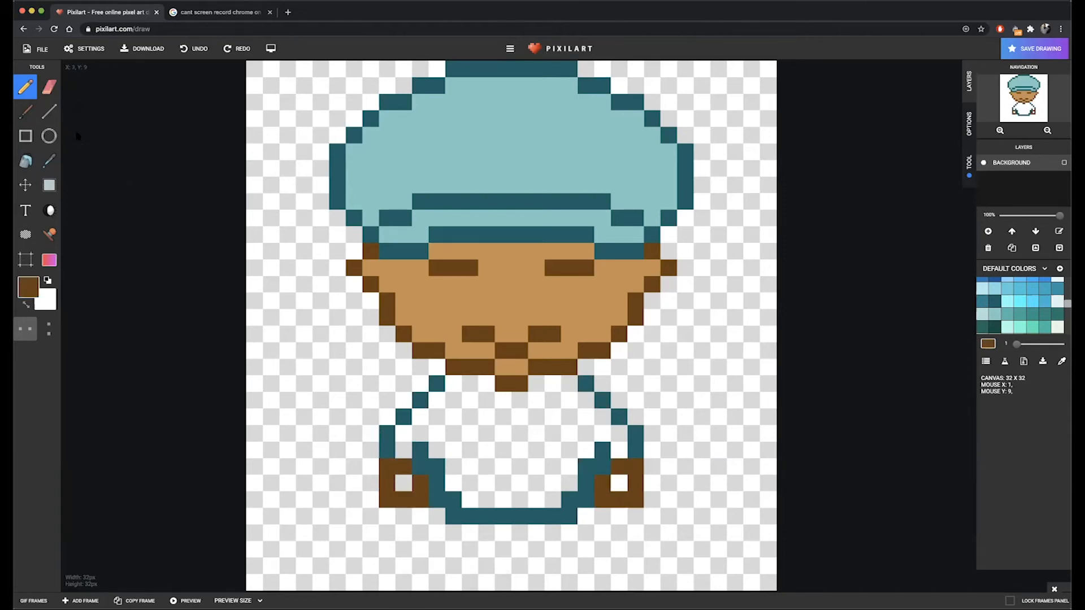
Step: Erase the diagonal shoulder pixels and redraw them in dark teal as squarer shoulders that drop straight to the sleeves
left_click(49, 87)
left_click_drag(403, 417, 436, 407)
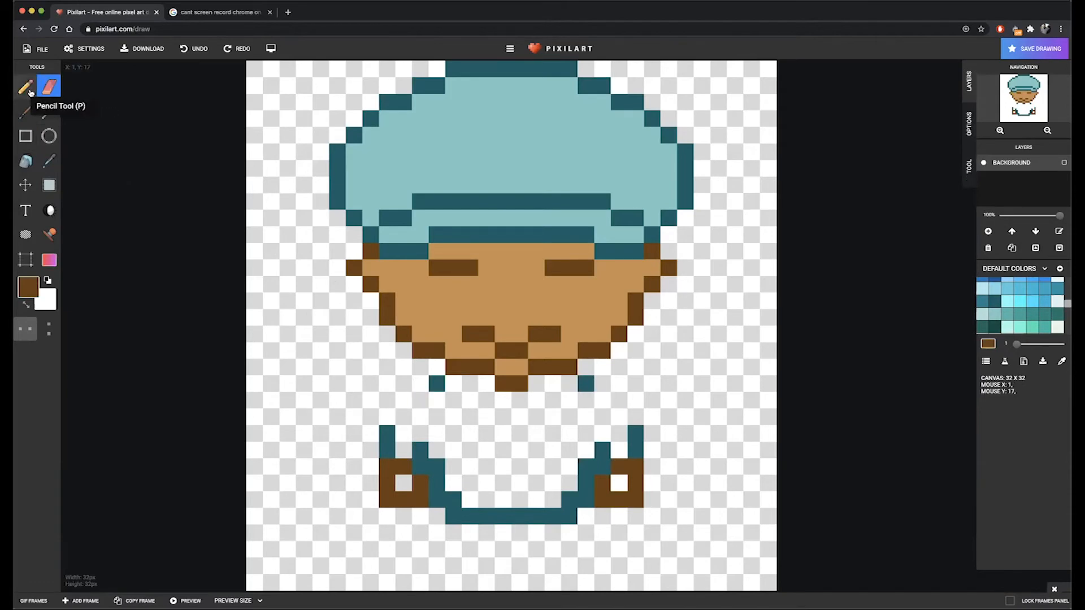
left_click(49, 161)
left_click(337, 185)
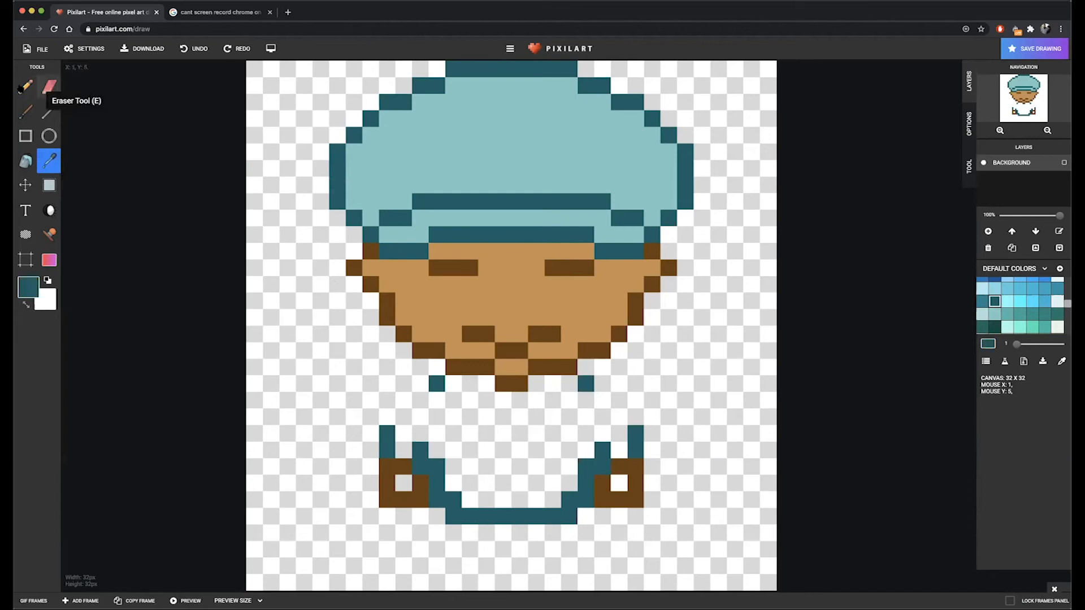
left_click(24, 86)
left_click_drag(404, 406, 402, 418)
left_click(422, 390)
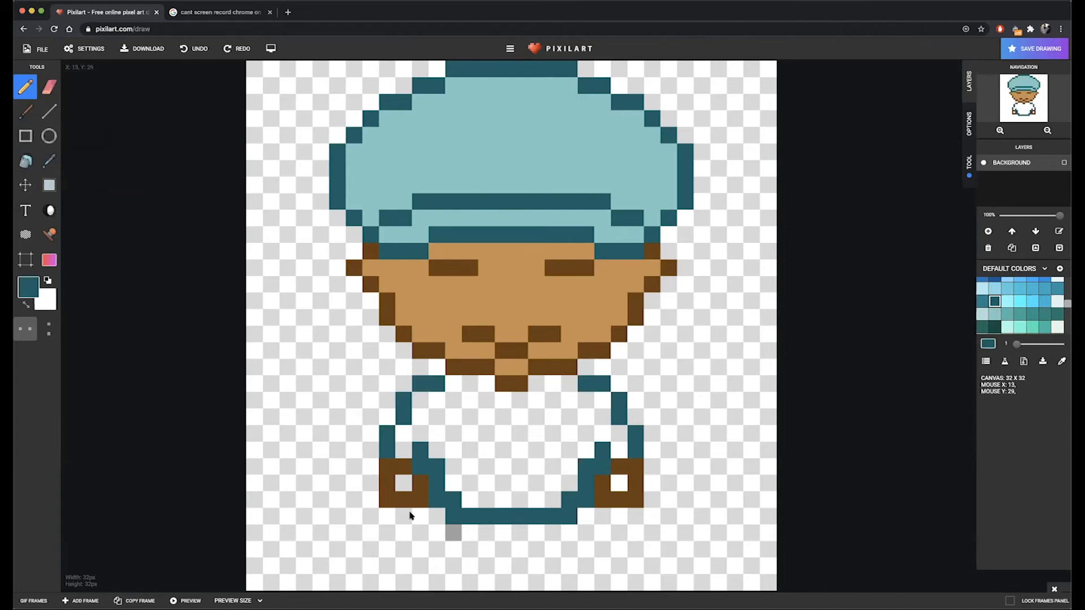
Step: Draw mirrored dark teal leg outlines below the torso, redone to be four pixels wide with a two-pixel gap
mouse_move(416, 522)
left_mouse_down()
mouse_move(416, 563)
mouse_move(464, 571)
mouse_move(467, 537)
left_mouse_up()
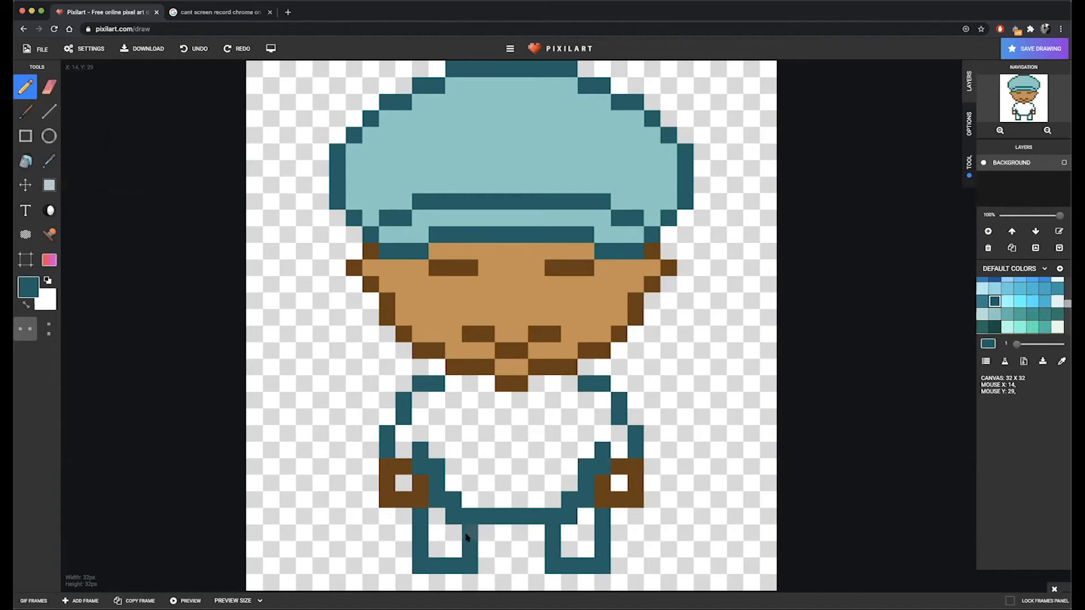
key("ctrl+z")
mouse_move(431, 516)
left_mouse_down()
mouse_move(430, 564)
mouse_move(483, 564)
mouse_move(484, 541)
left_mouse_up()
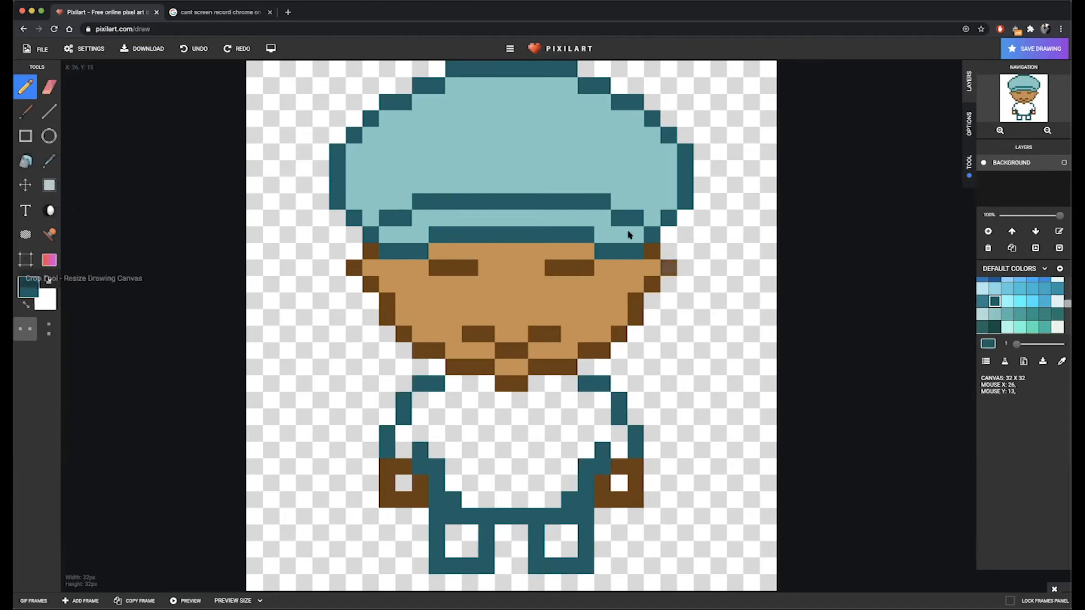
Step: Sample the cap's light teal and fill the shirt and both legs with it, undoing the accidental background fill
left_click(49, 161)
left_click(529, 143)
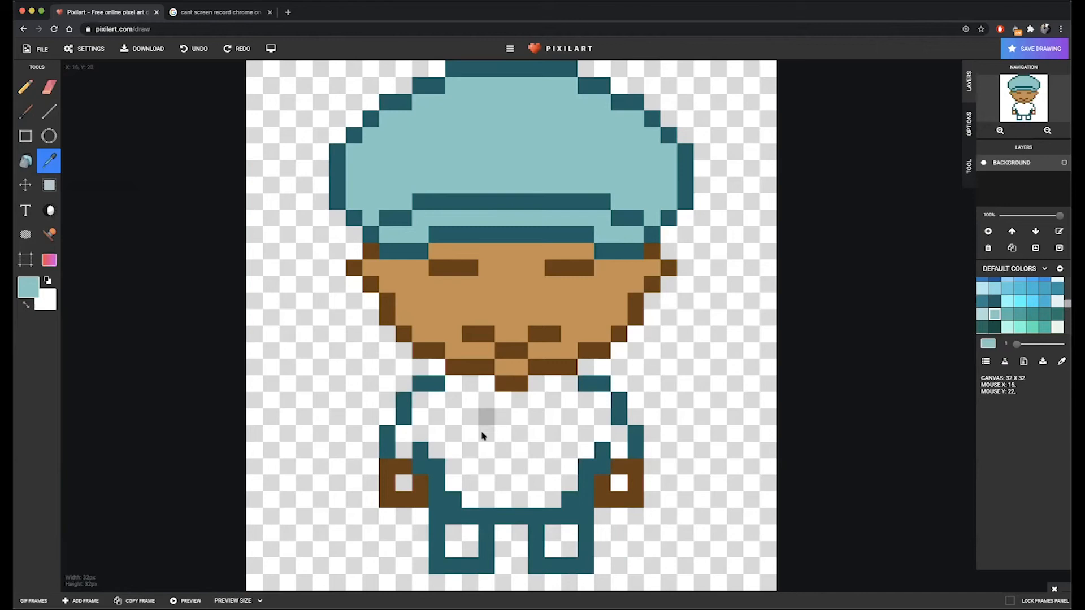
left_click(25, 161)
left_click(585, 507)
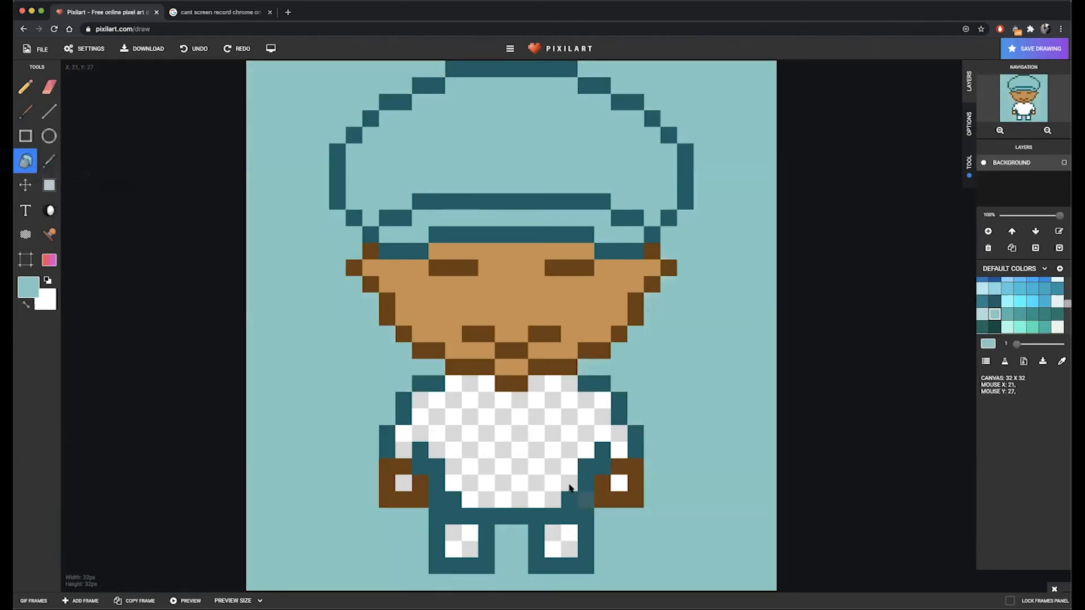
key("ctrl+z")
left_click(535, 449)
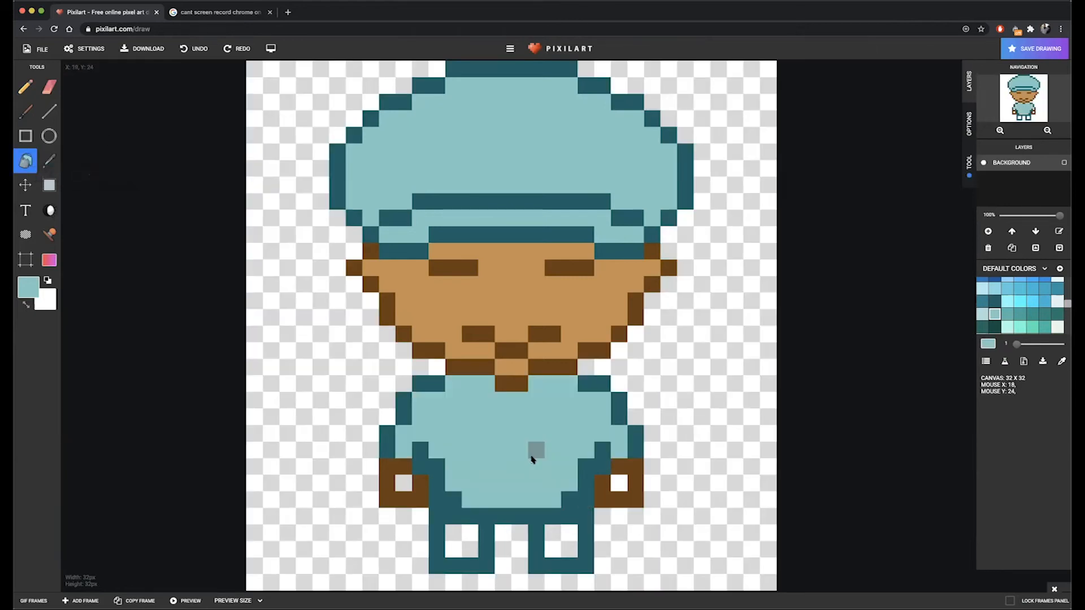
left_click(460, 547)
left_click(553, 548)
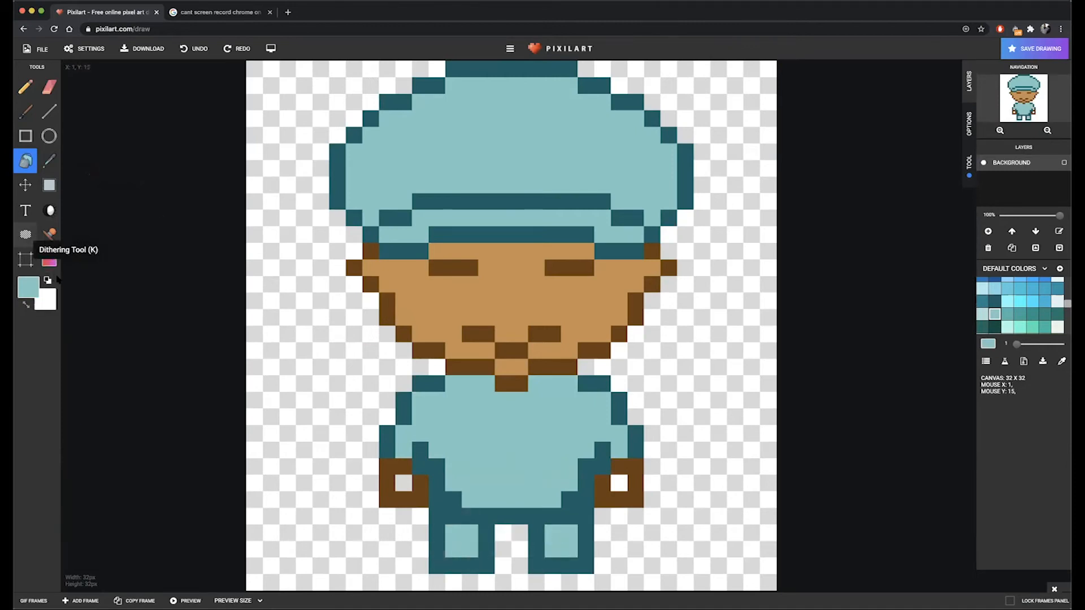
Step: Choose red b71c1c and try filling the outline of the torso and legs with it, undoing the fill
scroll(994, 308, "down", 10)
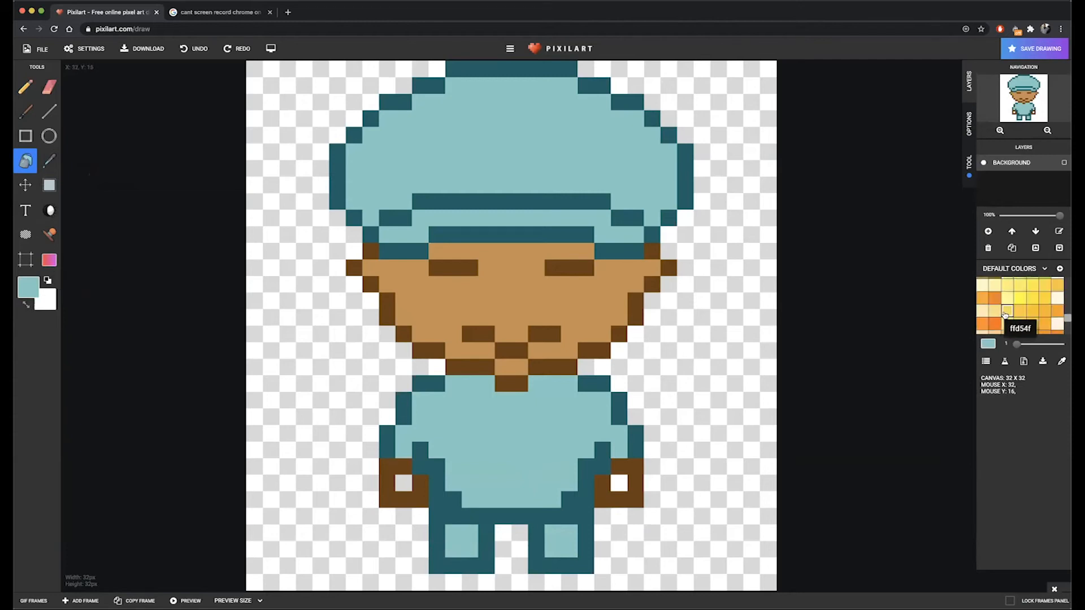
scroll(1005, 315, "up", 6)
scroll(1004, 315, "up", 8)
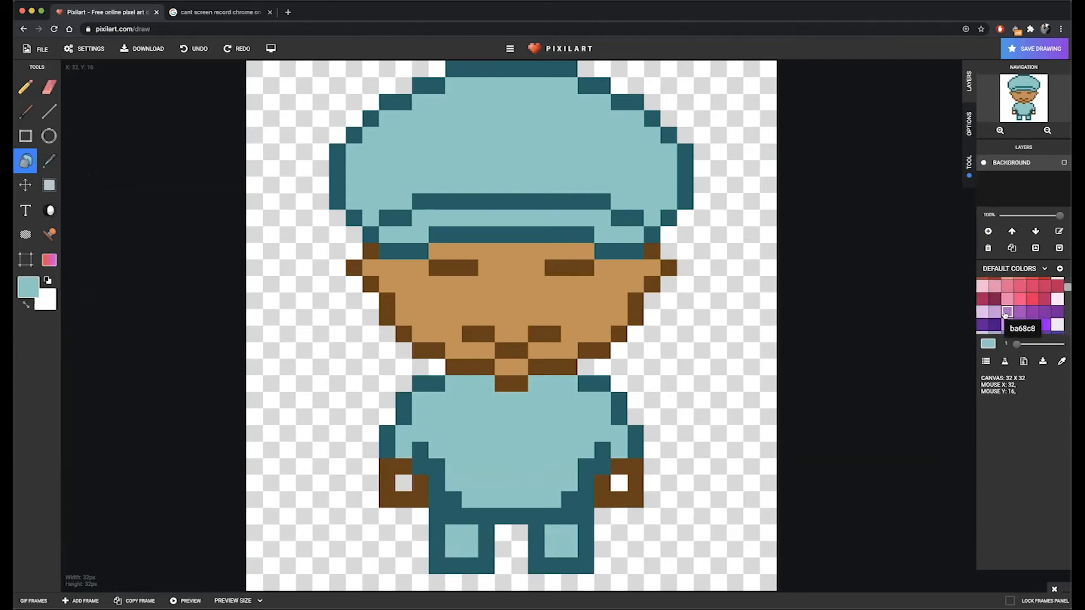
scroll(1005, 316, "up", 1)
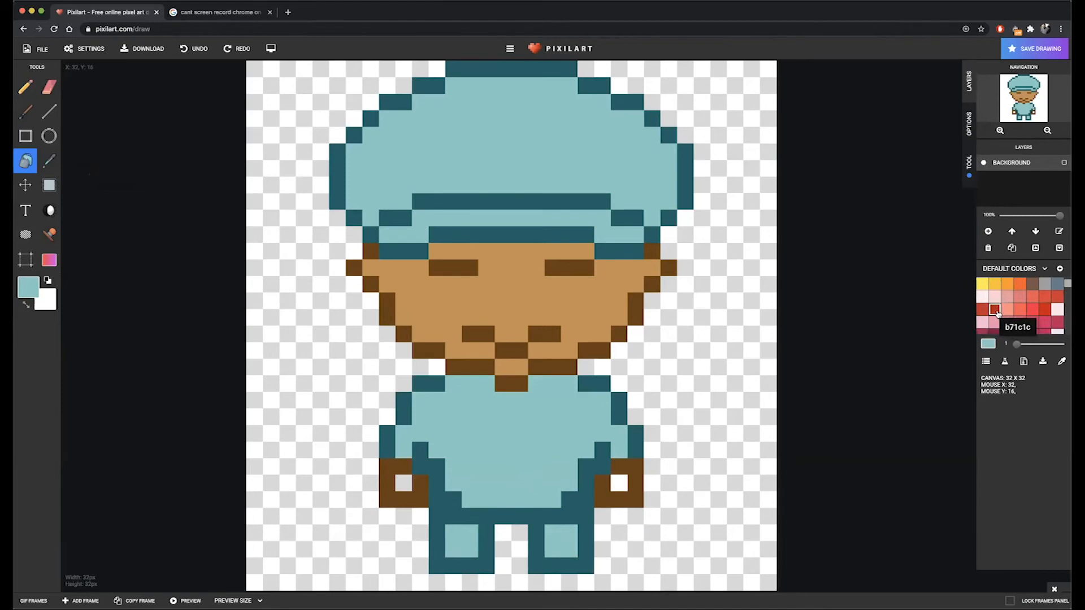
left_click(994, 309)
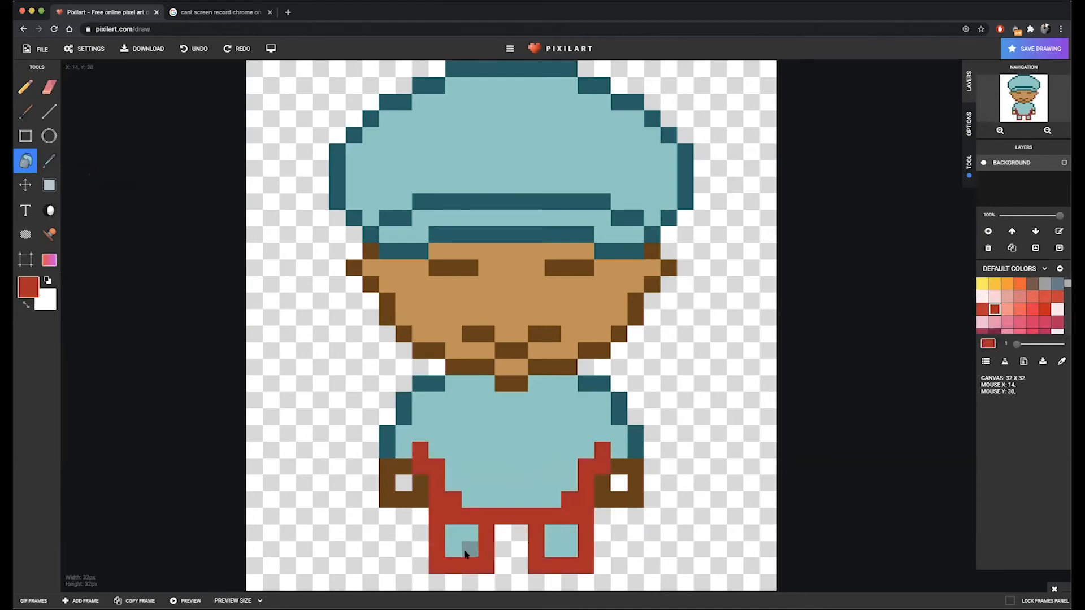
Step: Draw mirrored orange-red shoes, two pixels tall and four wide, over the bottom of both legs
left_click(26, 86)
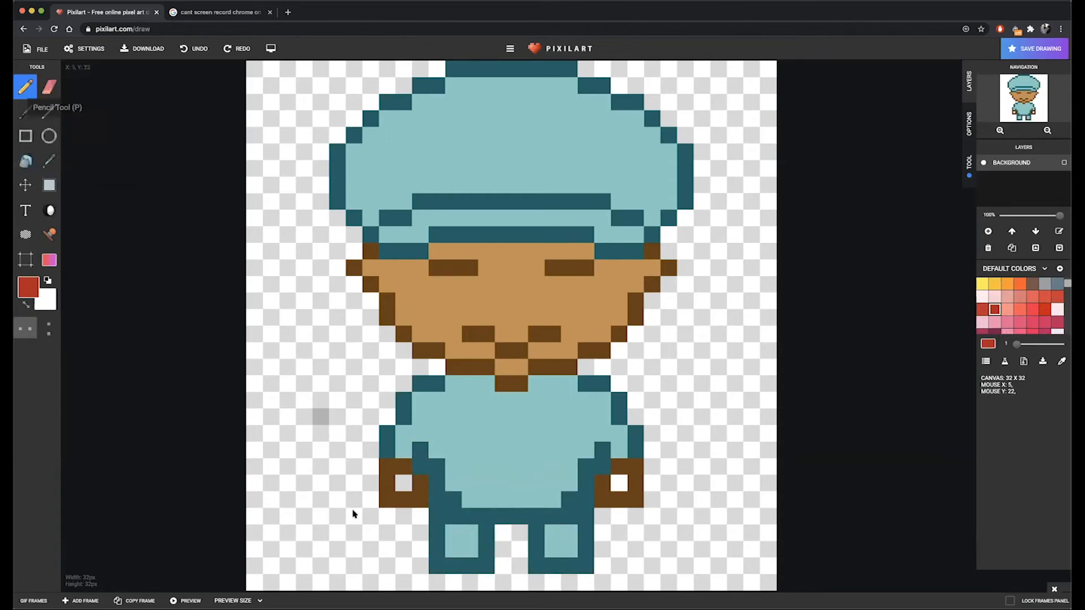
scroll(435, 551, "up", 2)
scroll(436, 552, "down", 1)
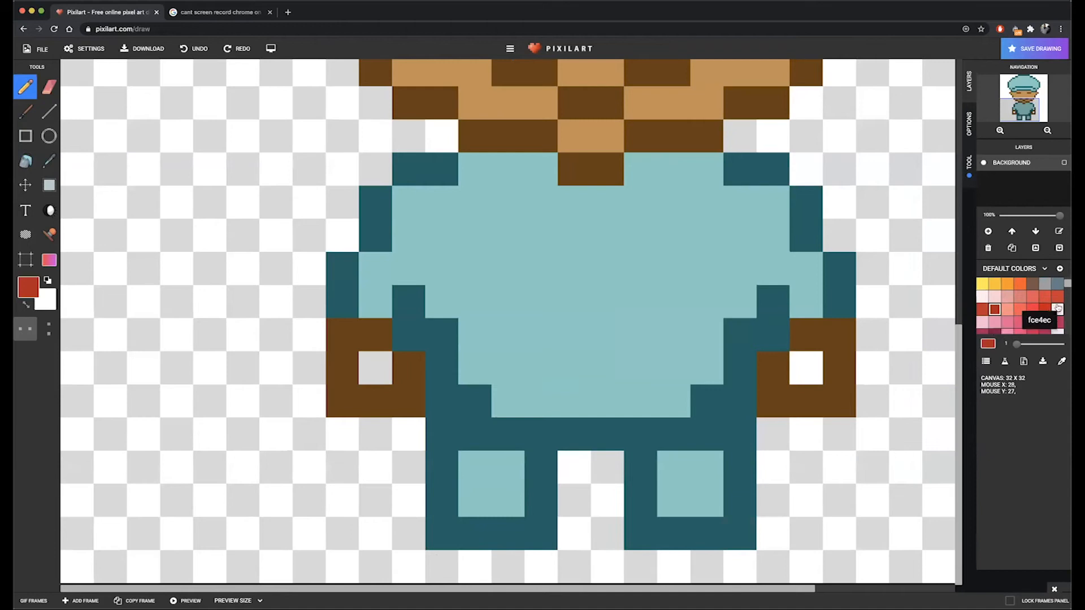
scroll(1026, 317, "down", 1)
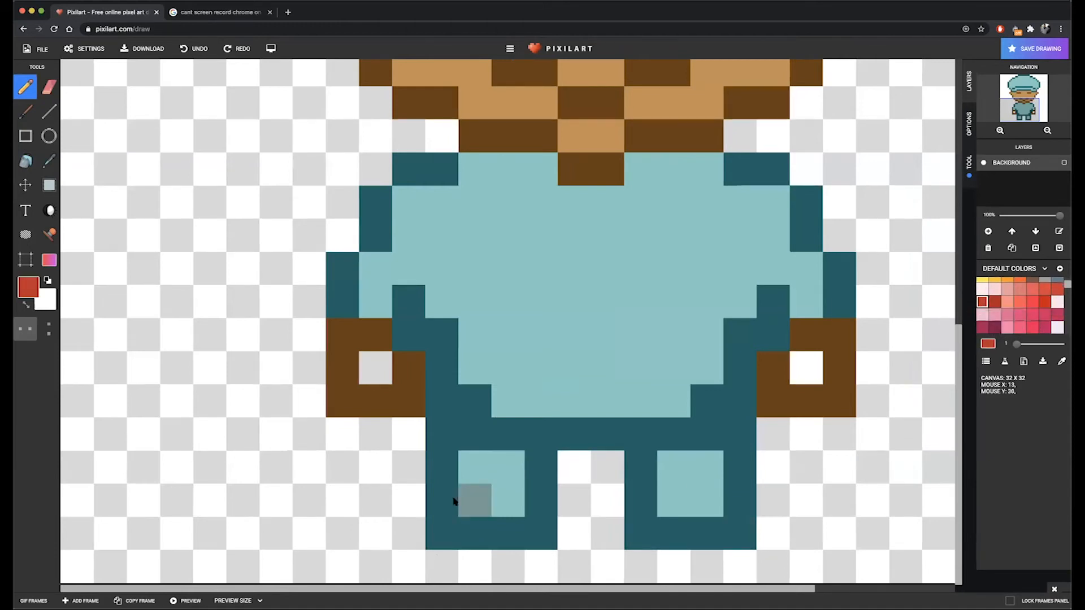
left_click_drag(453, 502, 314, 533)
scroll(324, 550, "up", 1)
key("ctrl+z")
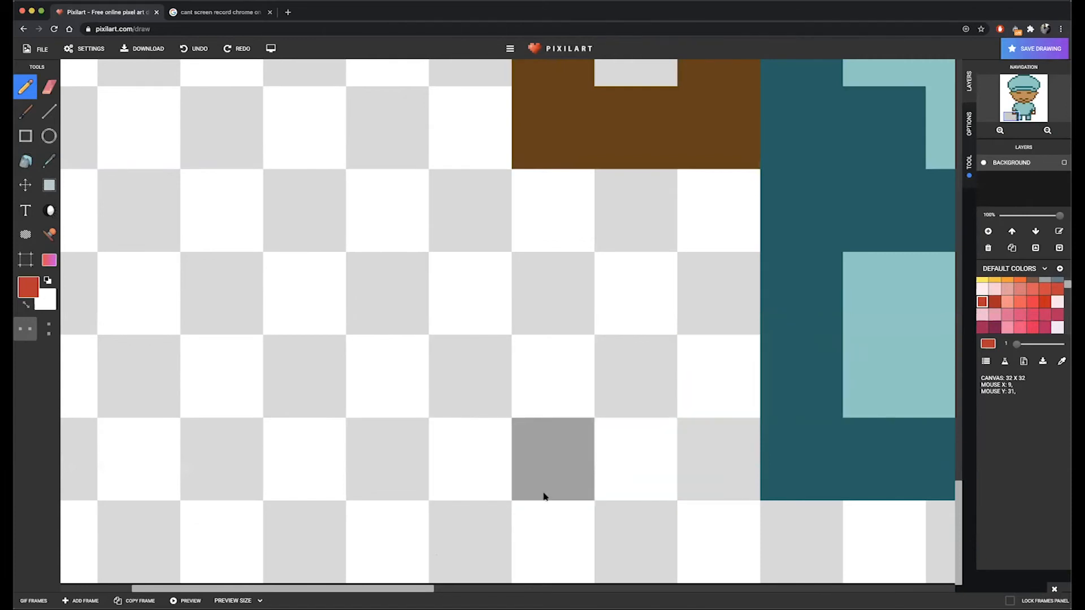
scroll(543, 494, "down", 2)
mouse_move(450, 552)
left_mouse_down()
mouse_move(477, 563)
mouse_move(468, 563)
mouse_move(484, 555)
left_mouse_up()
left_click(450, 565)
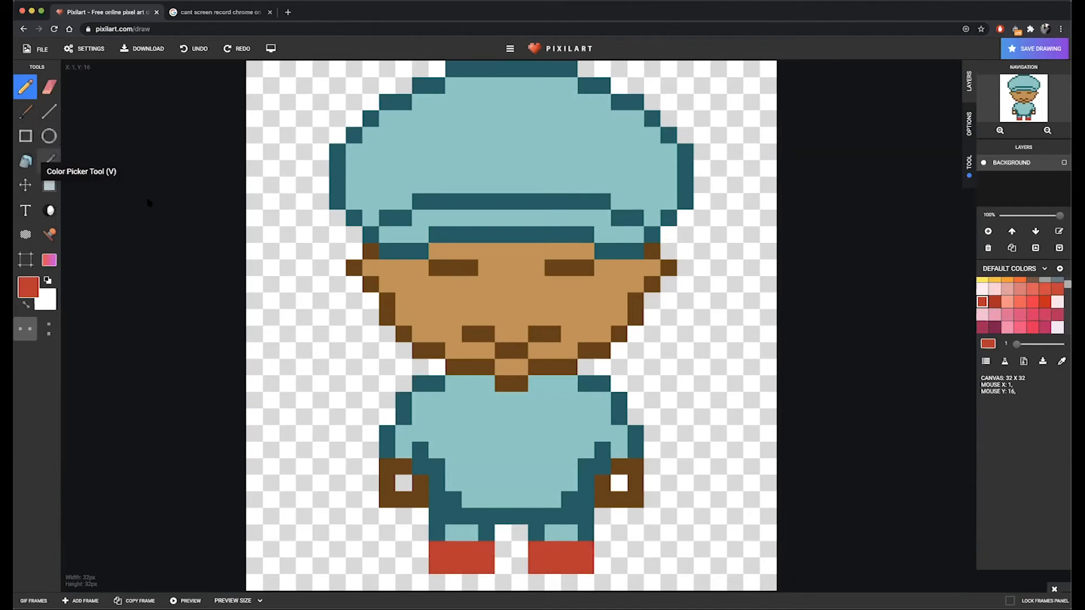
Step: Sample the face's tan and paint the empty centre pixel of both hands with it
left_click(49, 161)
left_click(470, 312)
left_click(25, 89)
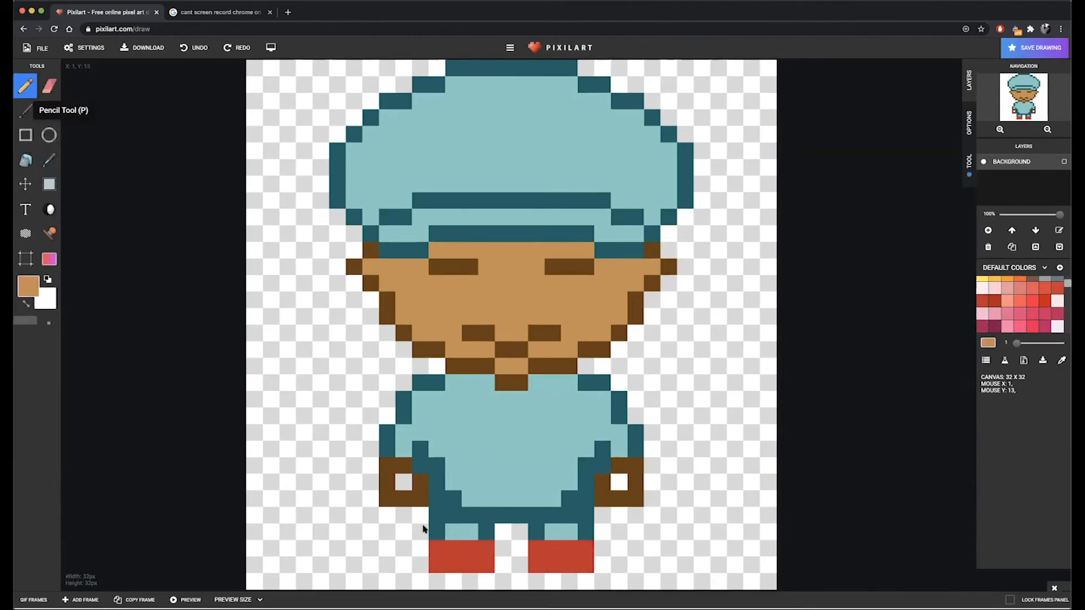
left_click(404, 483)
left_click(620, 483)
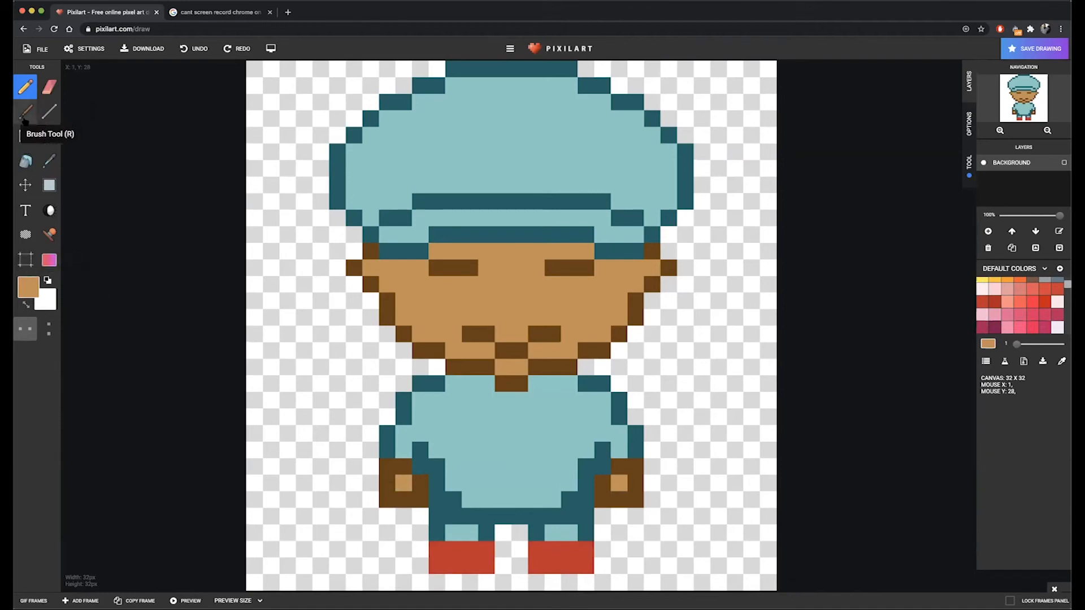
Step: Sample the cap's dark teal, undo the mirrored chest marks, and draw one unmirrored two-pixel mark on the shirt's left side
left_click(48, 160)
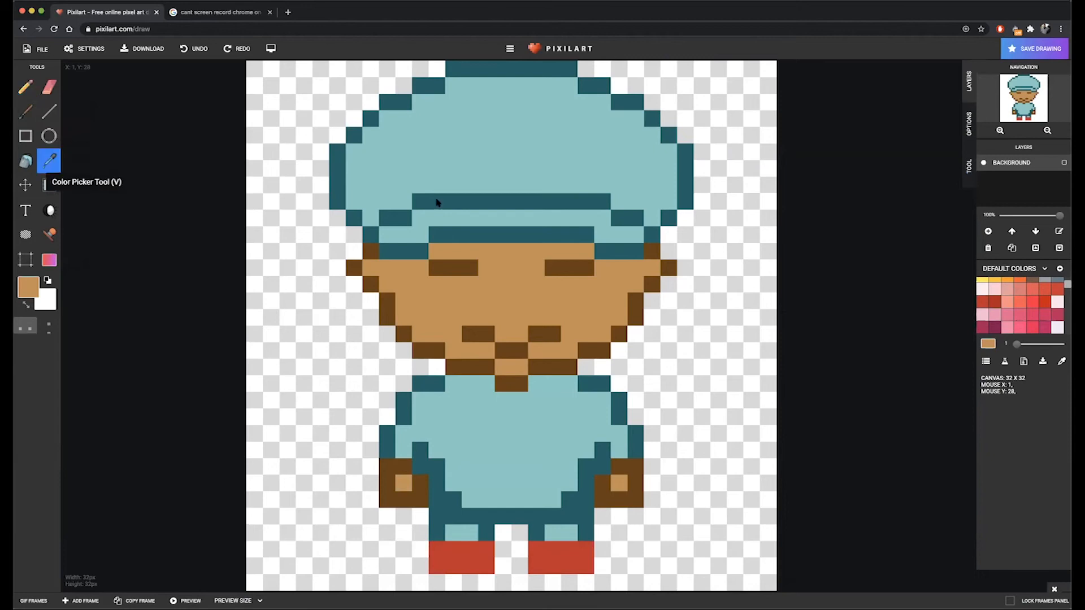
left_click(471, 202)
left_click(24, 87)
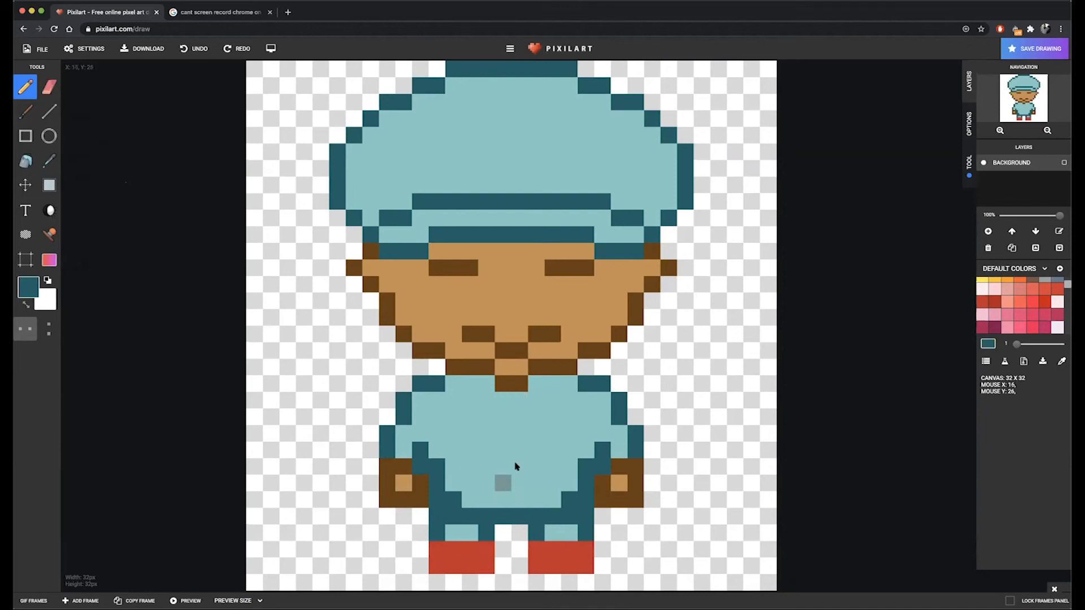
left_click_drag(454, 417, 470, 417)
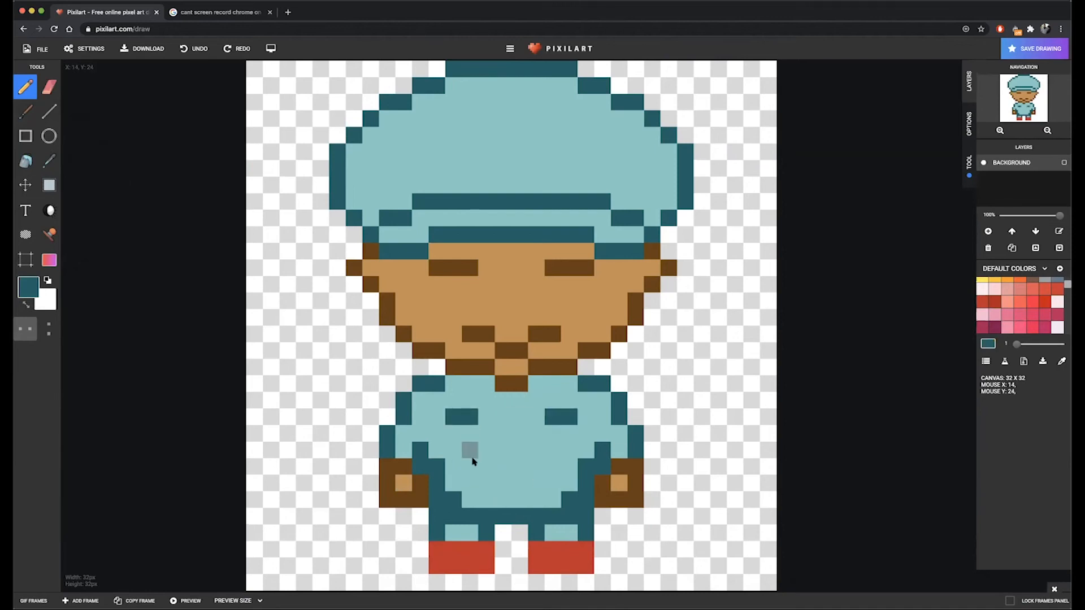
key("super+z")
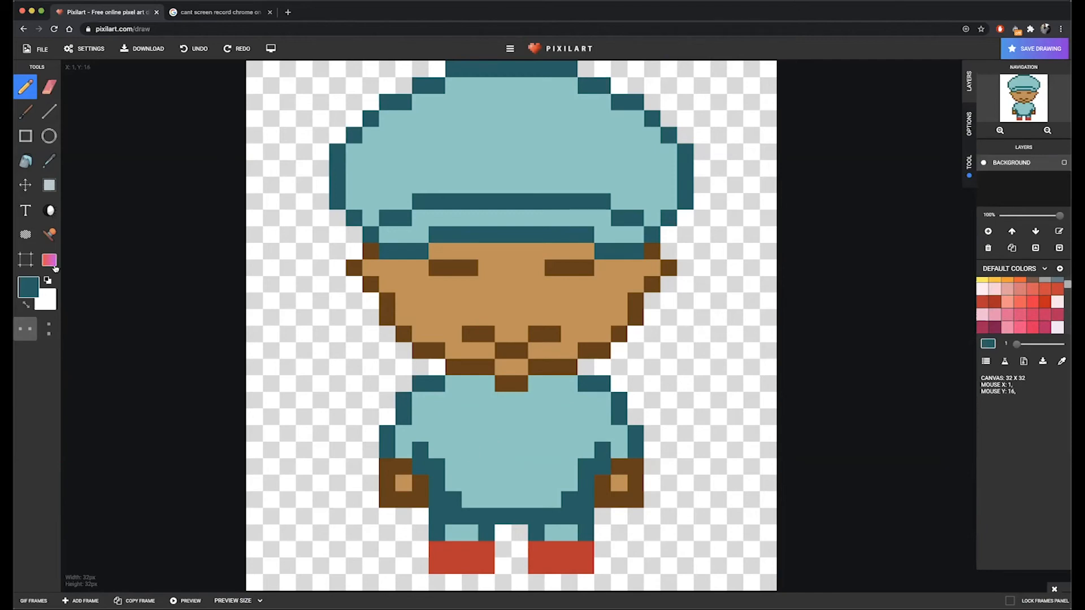
left_click(27, 330)
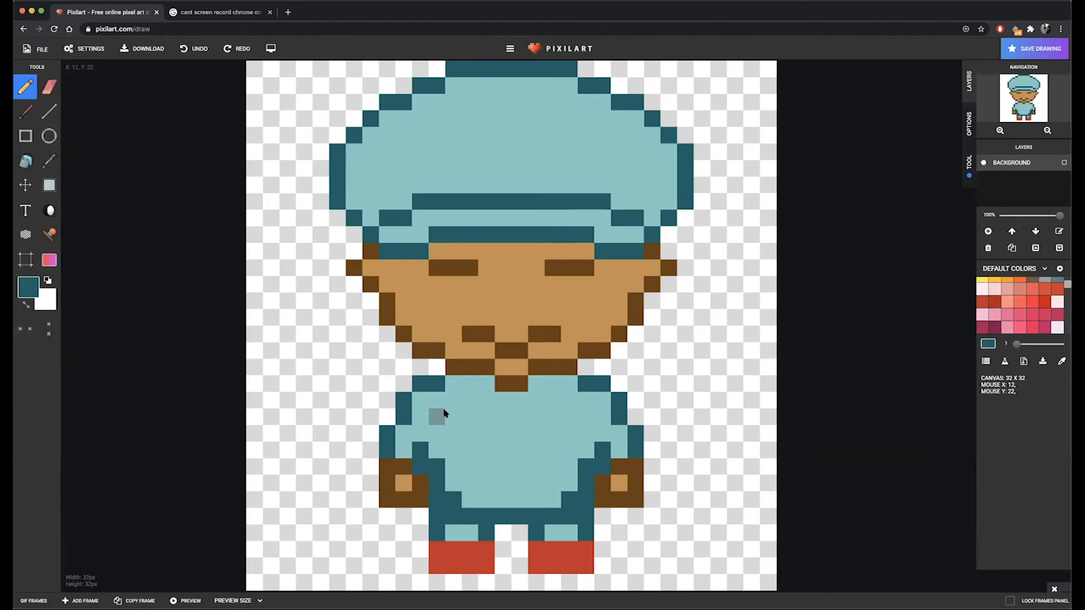
scroll(450, 417, "up", 5)
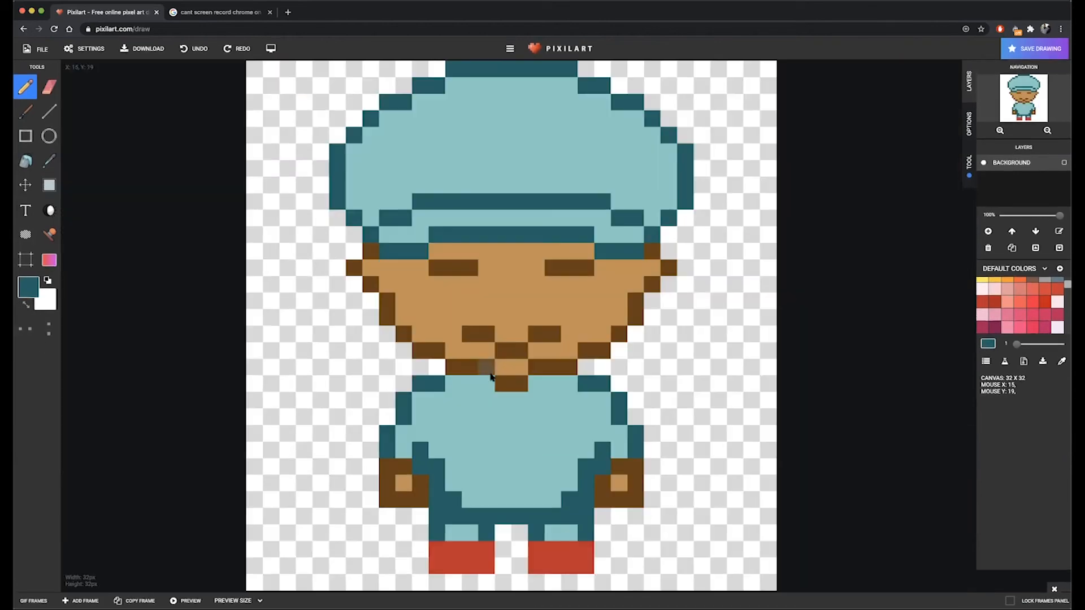
scroll(491, 375, "down", 5)
left_click(461, 424)
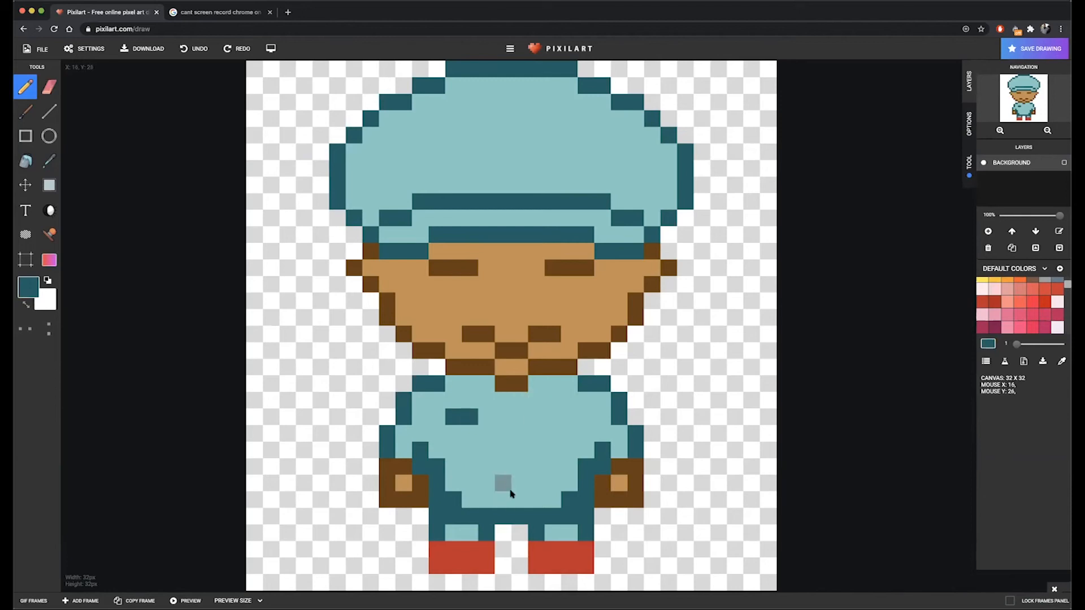
Step: Draw a dark teal waistline across the lower torso, redone one pixel row lower, level with the centres of the hands
left_click_drag(450, 467, 574, 468)
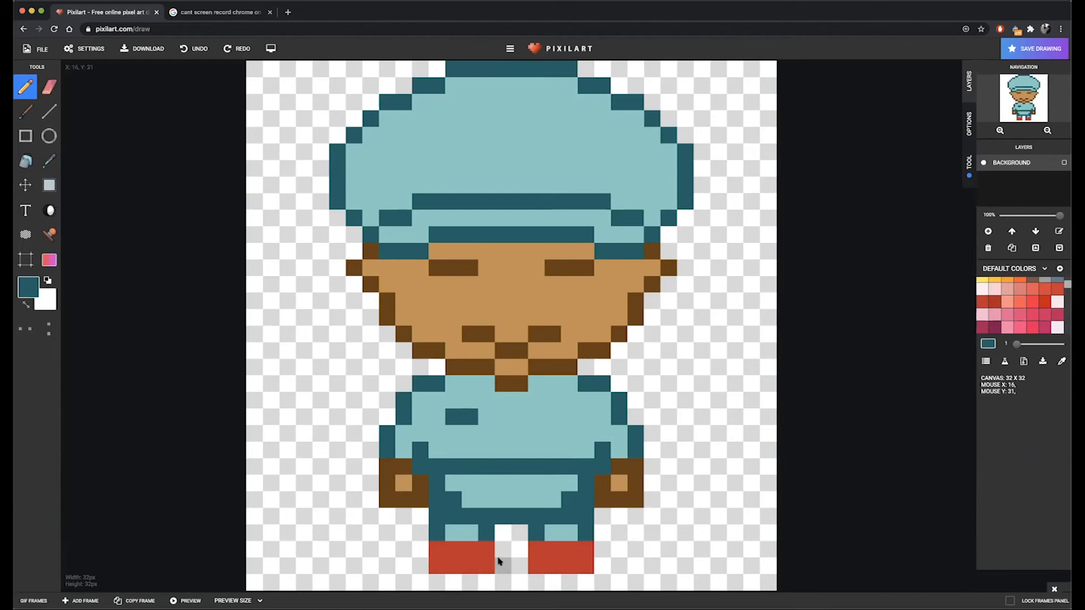
key("ctrl+z")
scroll(441, 490, "up", 2)
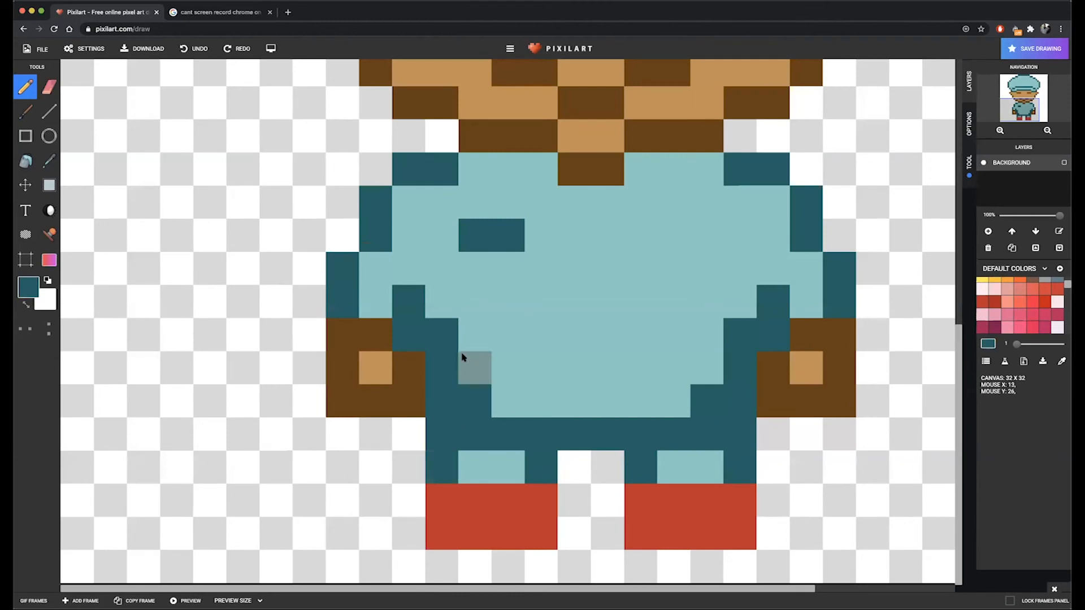
scroll(463, 358, "down", 2)
left_click_drag(470, 351, 592, 361)
key("ctrl+z")
left_click_drag(453, 480, 572, 486)
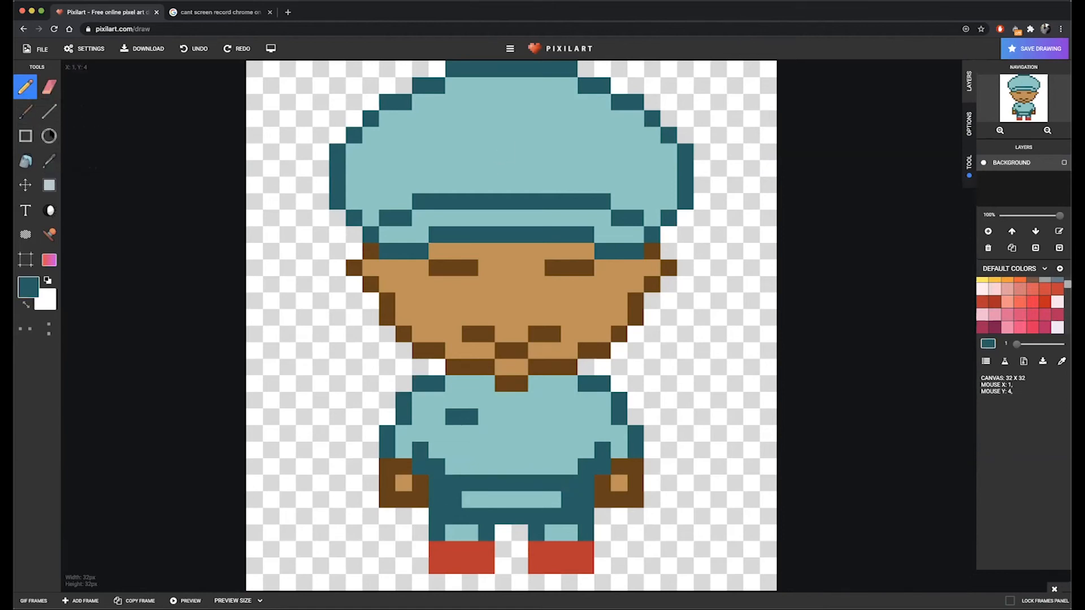
Step: Sample the cap's light teal and paint the trousers below the waistline, leaving dark teal outlines on the sides and crotch
left_click(50, 160)
left_click(405, 143)
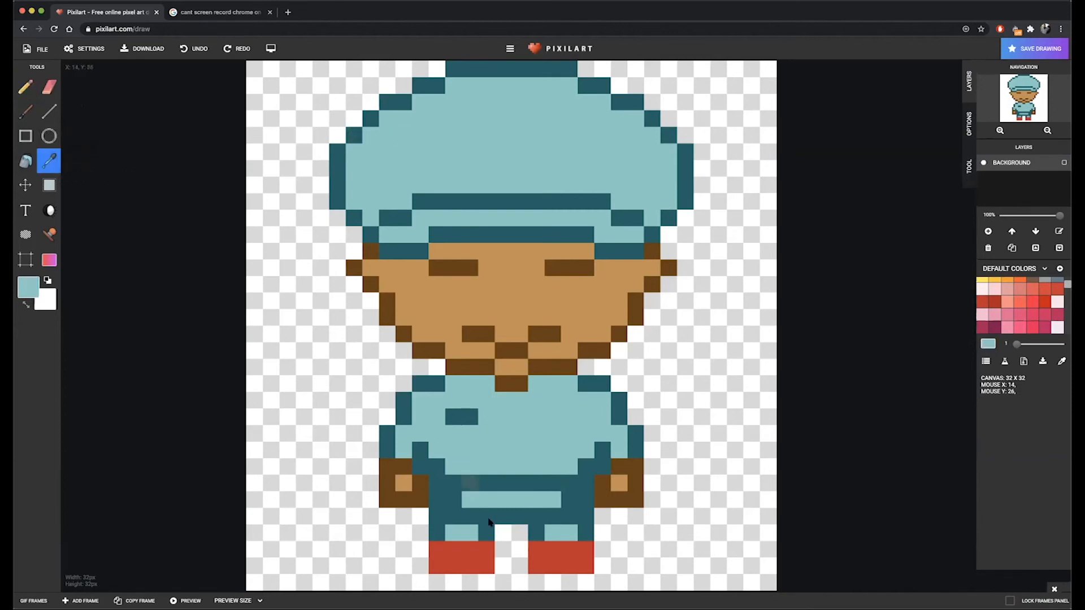
left_click(25, 87)
left_click_drag(450, 514, 452, 518)
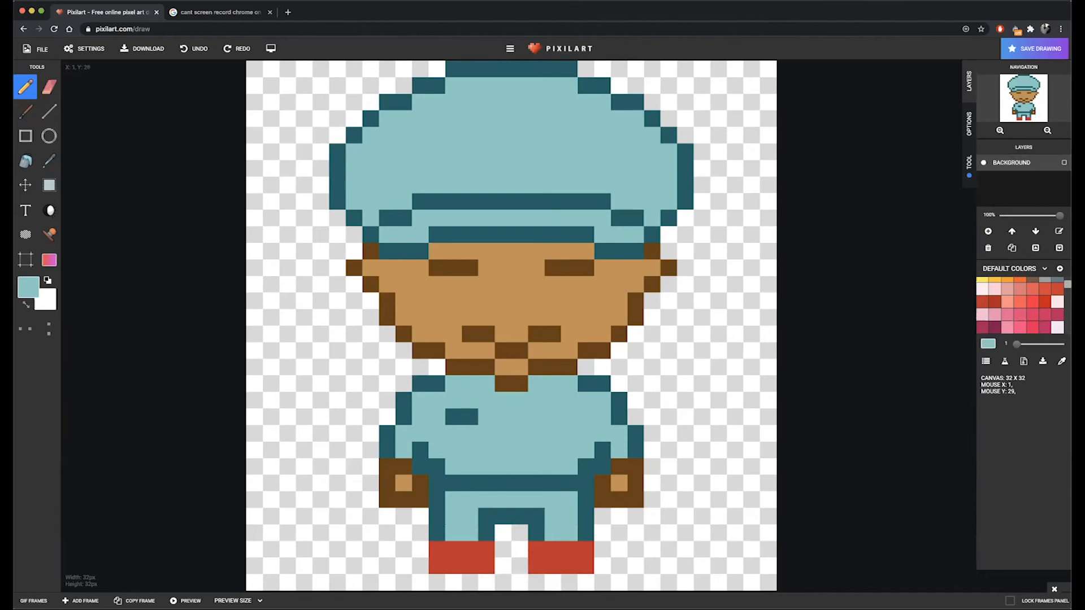
Step: Copy the character frame twice to make three GIF frames and select frame 2 for editing
left_click(34, 601)
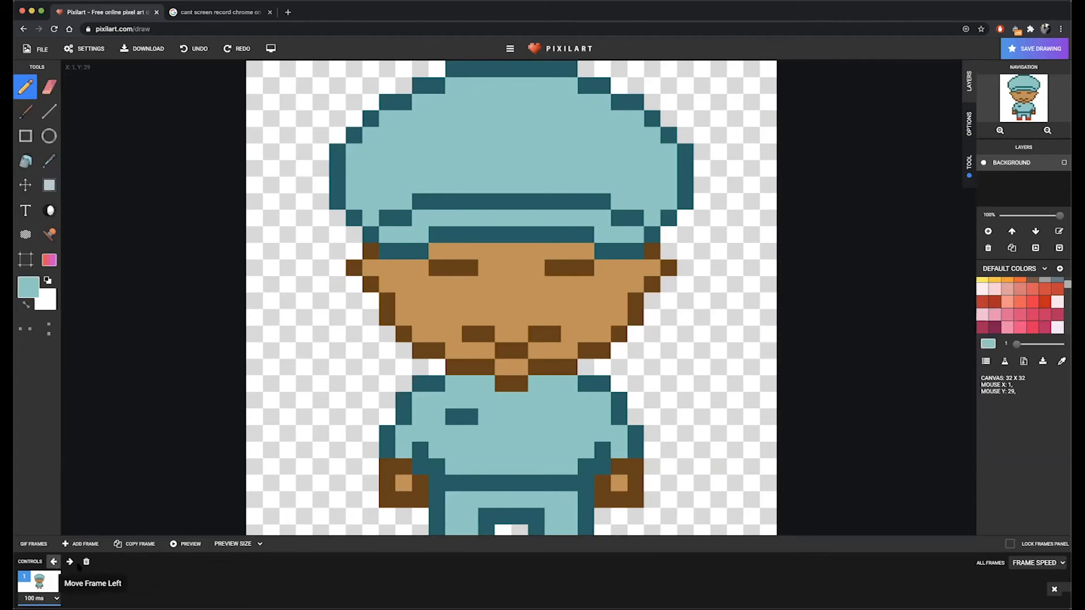
left_click(120, 546)
left_click(120, 547)
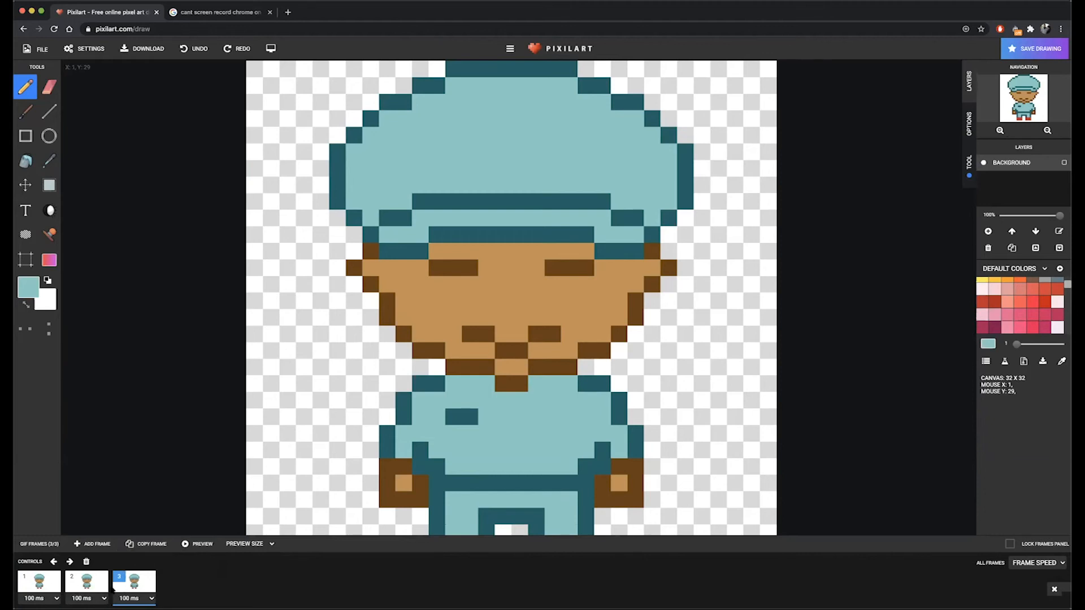
left_click(93, 584)
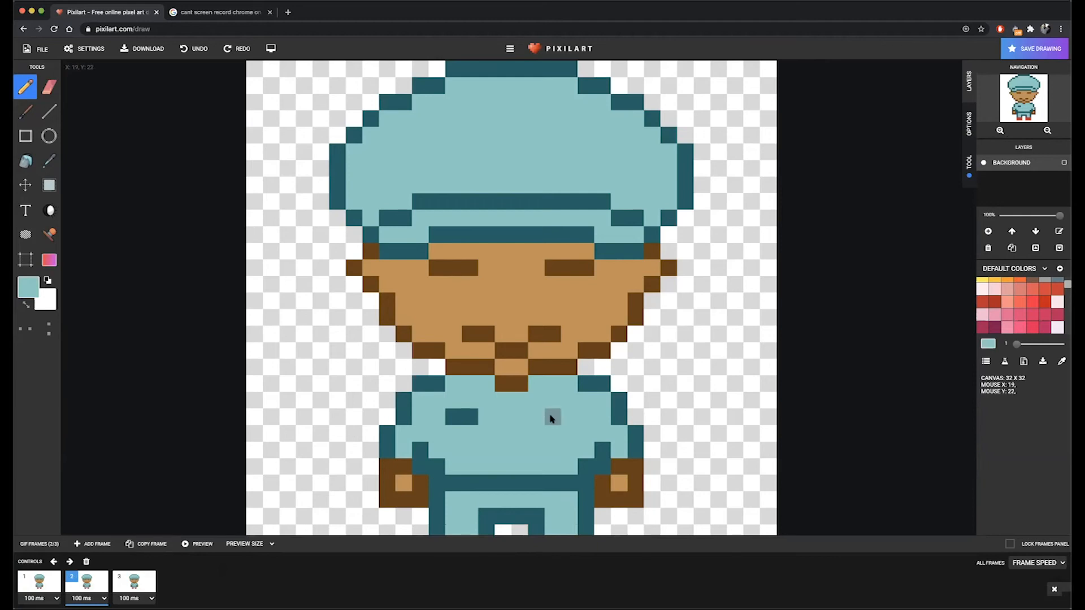
scroll(565, 439, "up", 5)
scroll(567, 435, "down", 5)
left_click(50, 541)
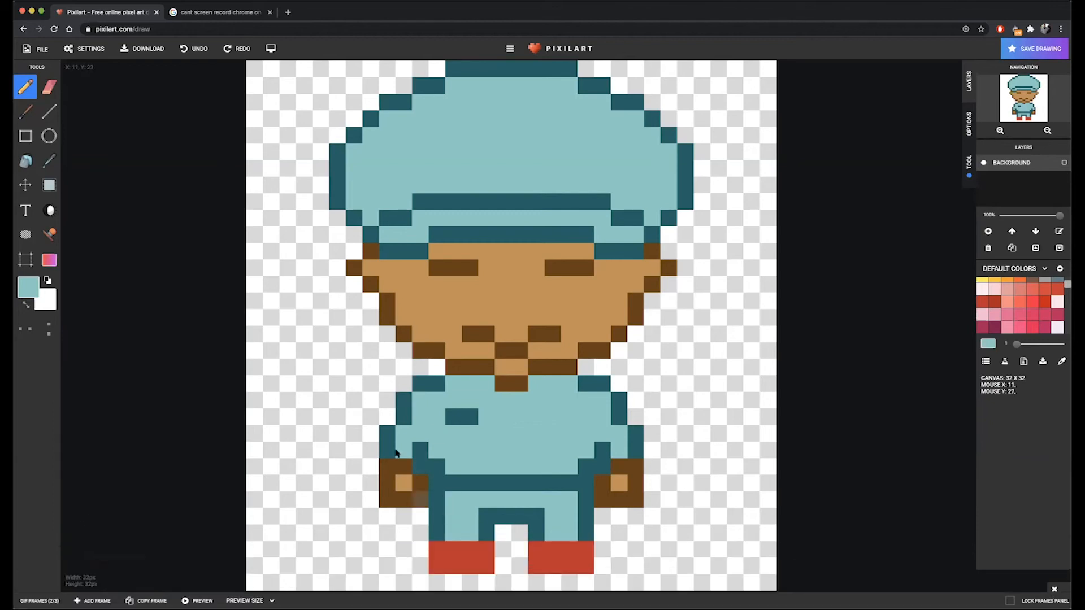
Step: Sample the face outline's dark brown and draw the left hand two pixels further inward in frame 2, with a raised thumb
left_click(44, 94)
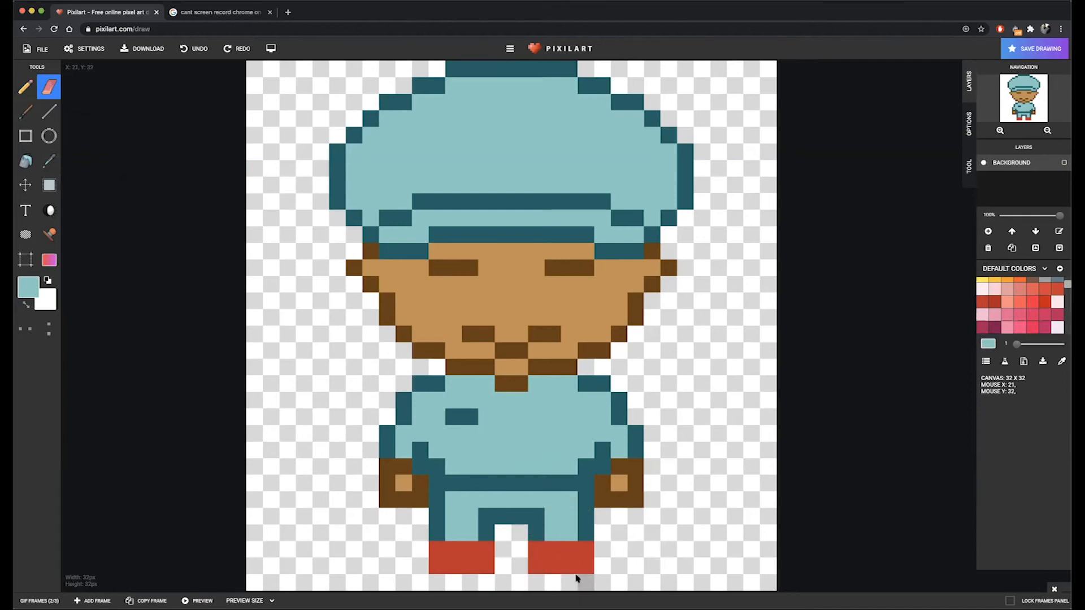
left_click(28, 95)
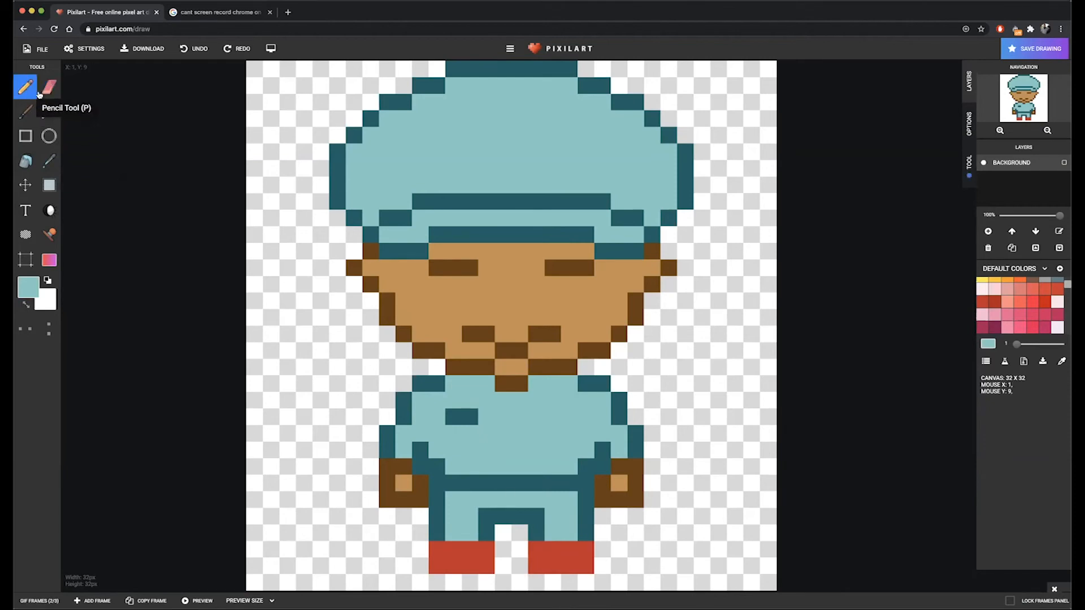
left_click(50, 161)
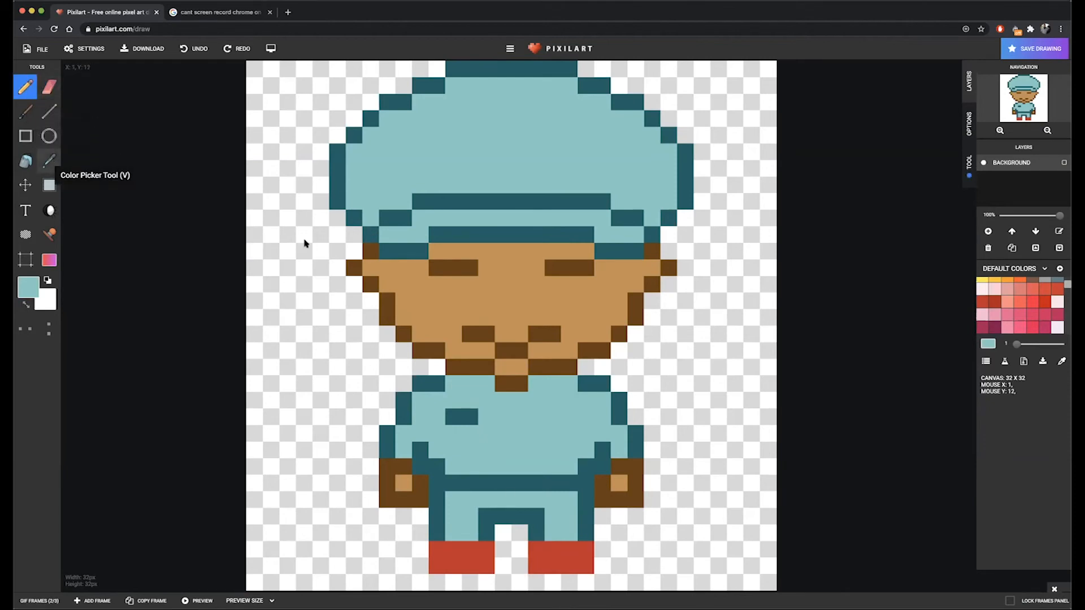
left_click(388, 310)
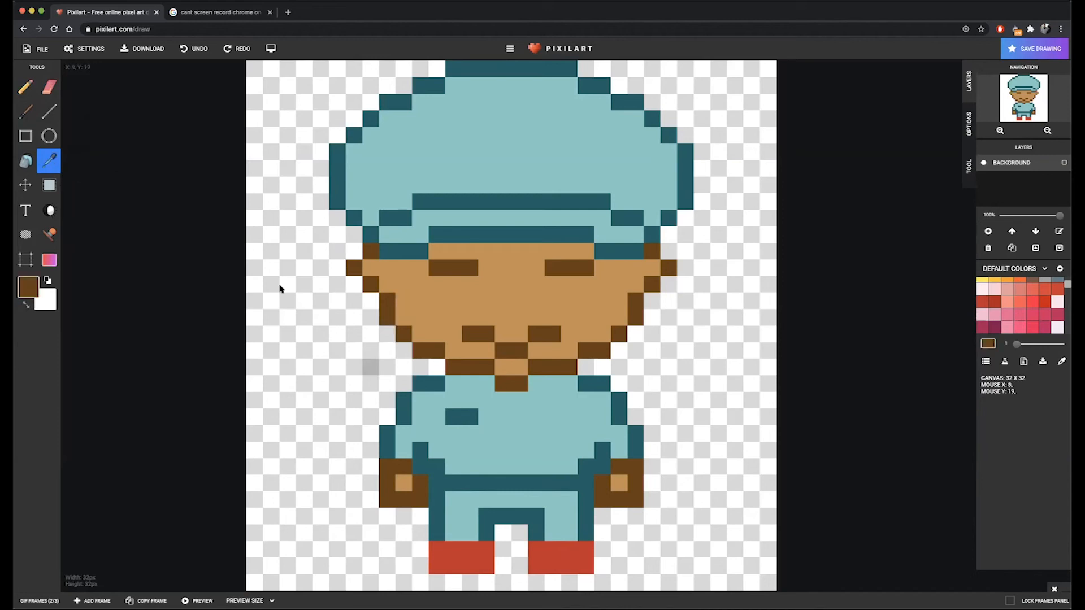
left_click(29, 89)
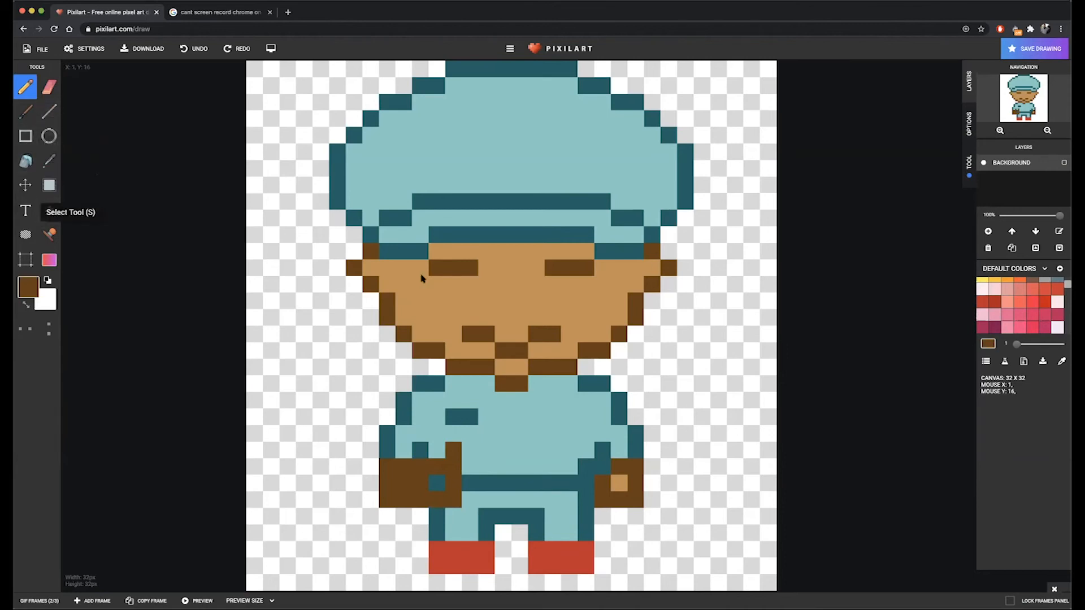
Step: Sample the face's tan for the moved hand's centre pixel, and erase the old hand's outer pixels and the sleeve edge
left_click(49, 161)
left_click(469, 317)
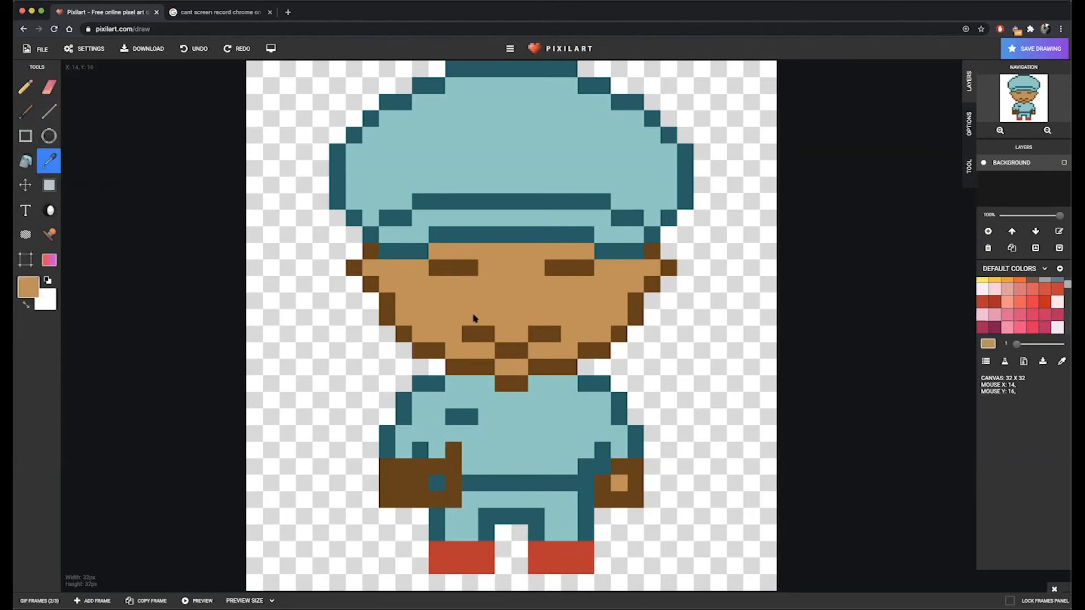
left_click(49, 86)
left_click(25, 89)
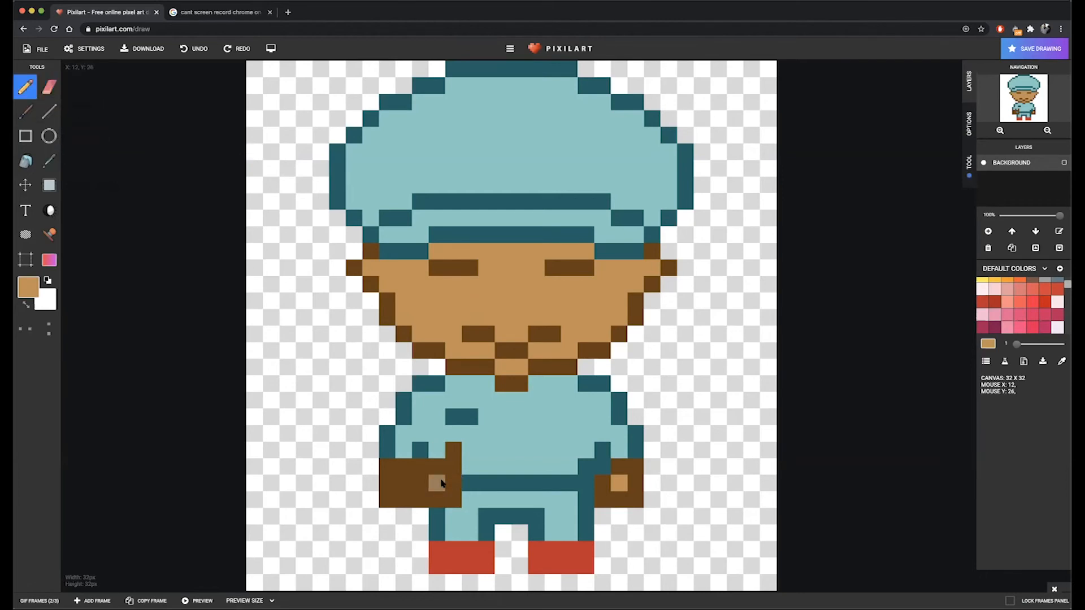
left_click(49, 87)
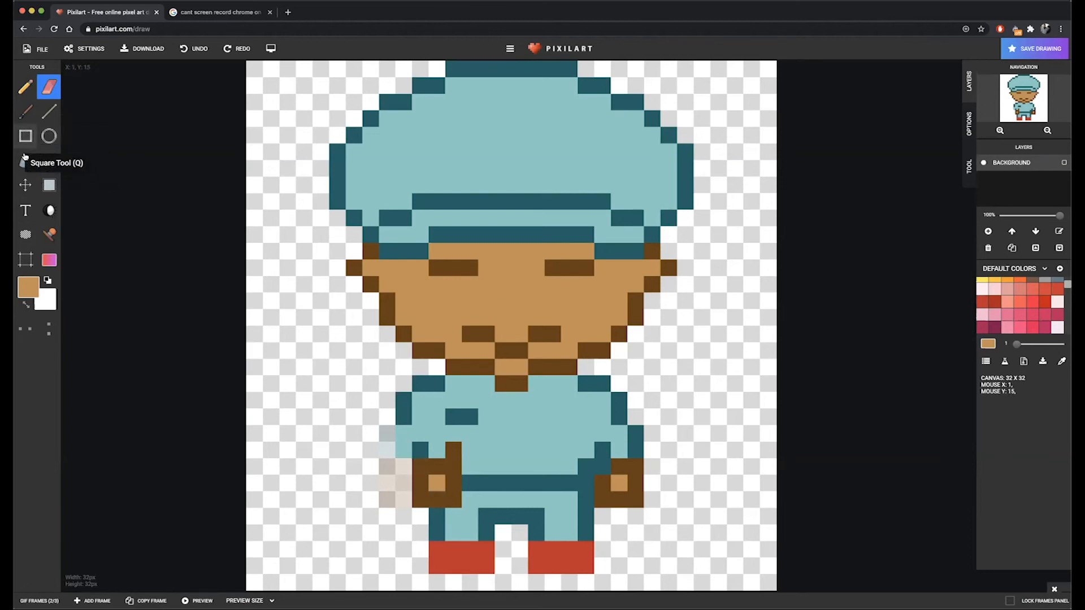
Step: Sample the cap's dark teal and redraw the left sleeve's outer edge and its cuff beside the moved hand
left_click(49, 161)
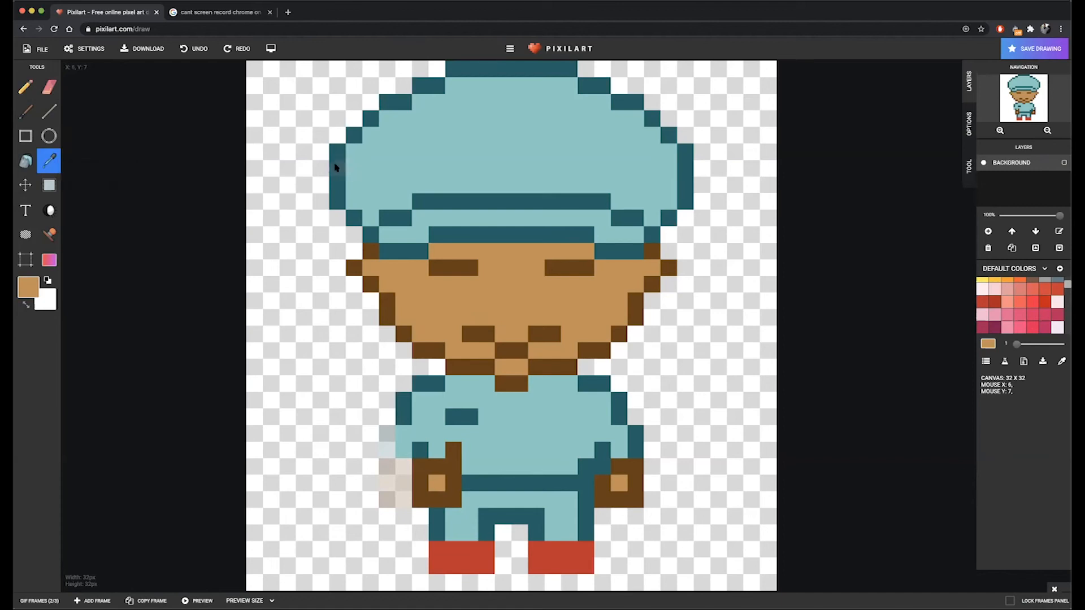
left_click(337, 169)
left_click(25, 87)
left_click(387, 434)
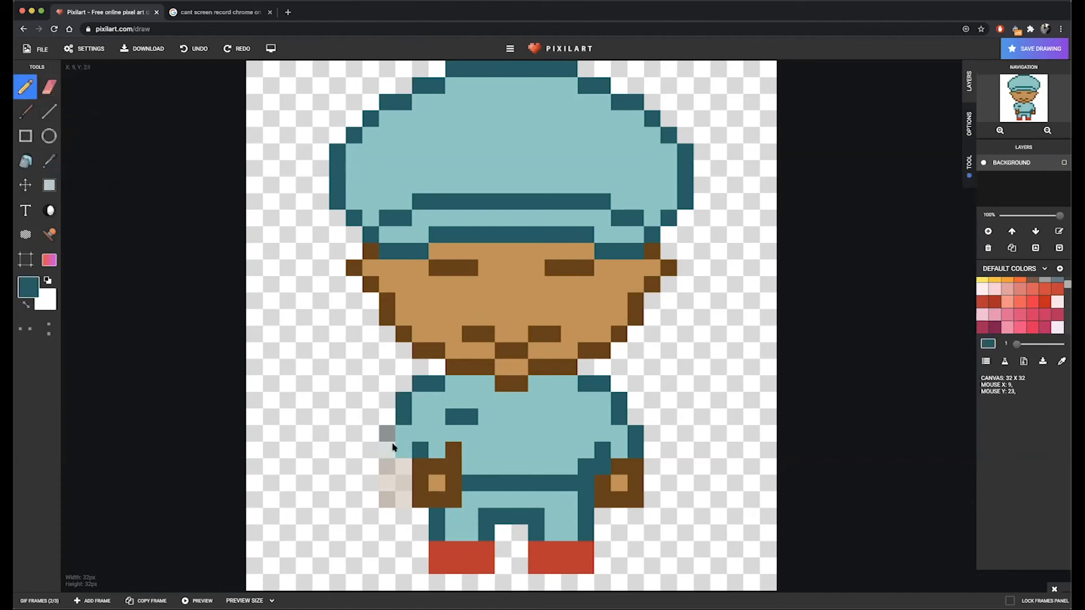
left_click(389, 451)
left_click(402, 466)
Step: Sample the cap's light teal and paint the left sleeve's inner pixels and the outer pixel of the chest mark
left_click(50, 162)
left_click(472, 168)
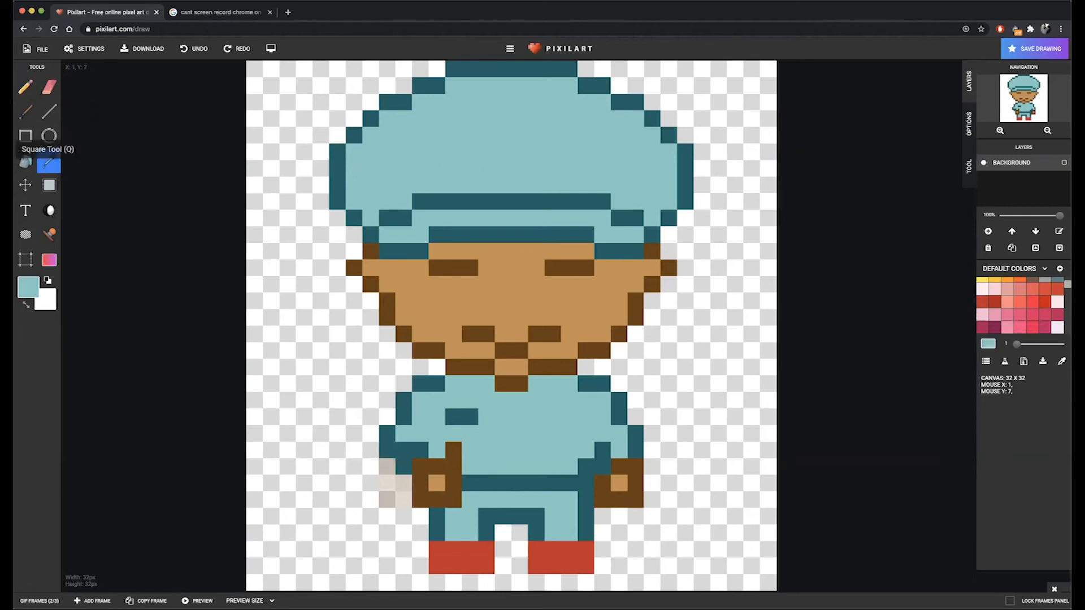
left_click(25, 87)
left_click(403, 450)
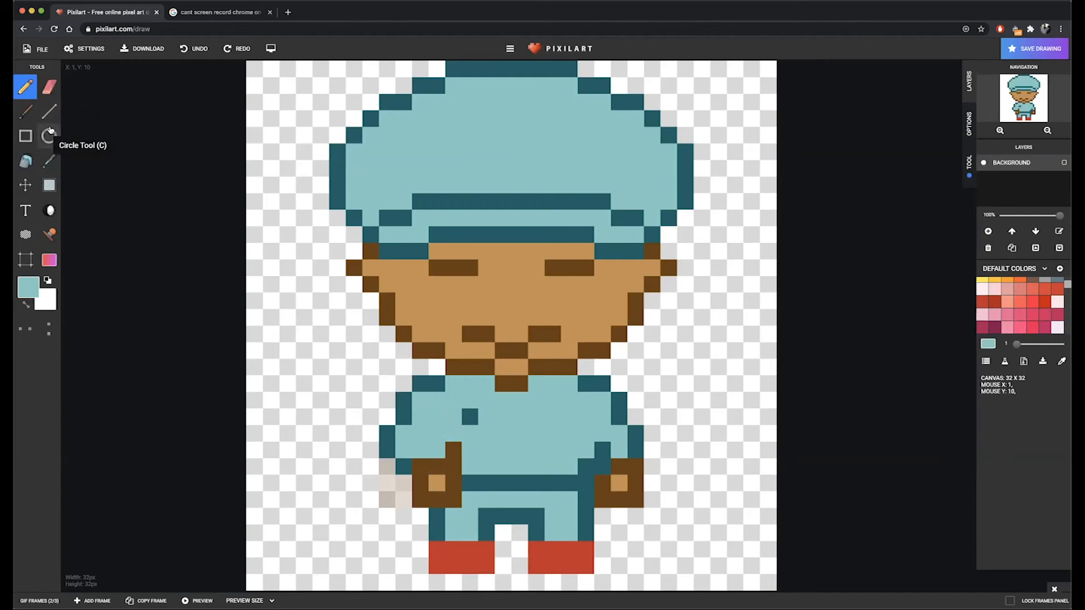
Step: Sample the cap's dark teal, extend the left sleeve's outer edge down one pixel and draw a T-shaped arm line above the raised thumb
left_click(49, 161)
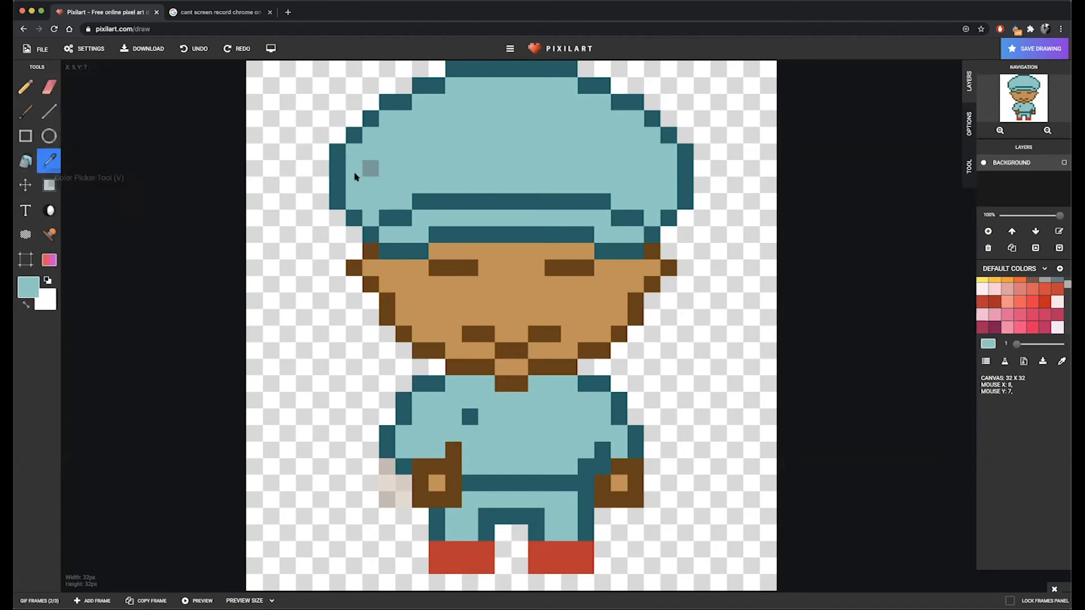
left_click(337, 175)
left_click(25, 86)
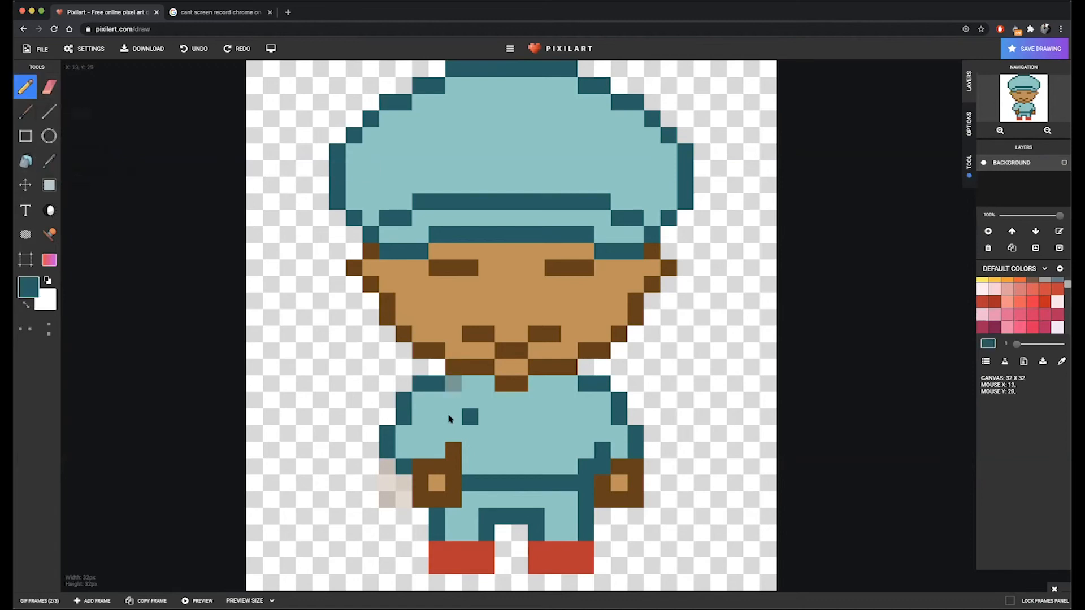
scroll(449, 418, "up", 5)
scroll(448, 417, "down", 2)
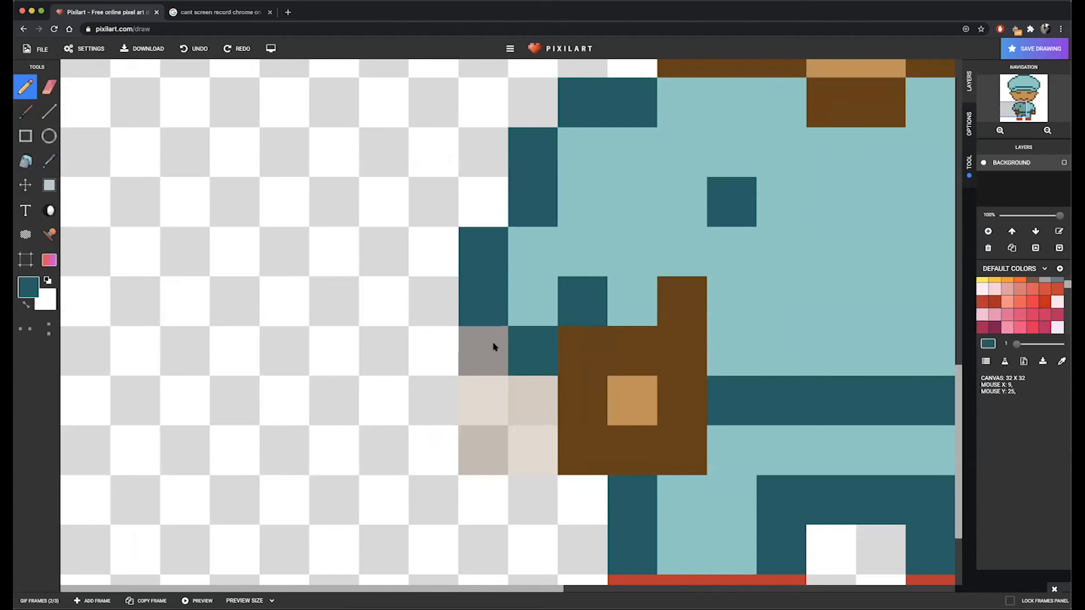
key("super+z")
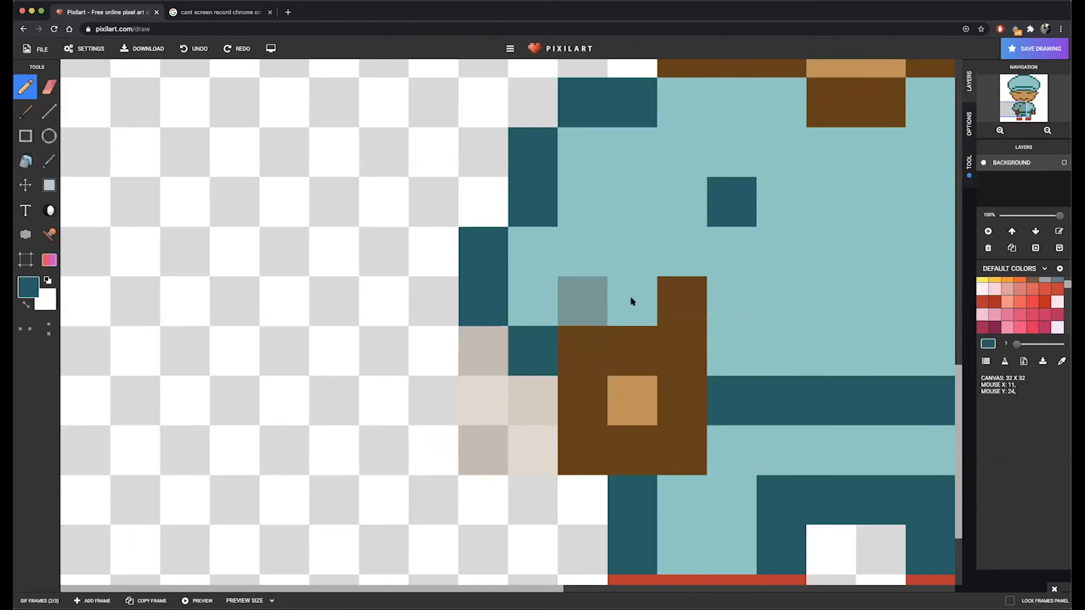
scroll(574, 349, "down", 2)
scroll(573, 349, "up", 4)
scroll(417, 431, "down", 4)
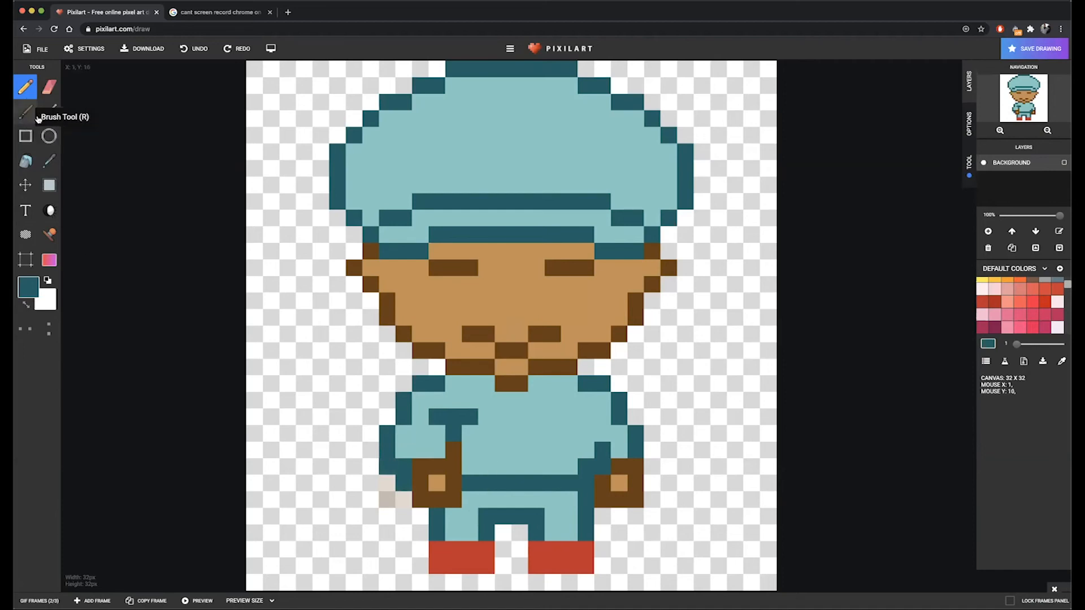
Step: Sample the cap's light teal and paint over the left hand's raised thumb and the arm line's vertical stem above it
left_click(50, 161)
left_click(420, 150)
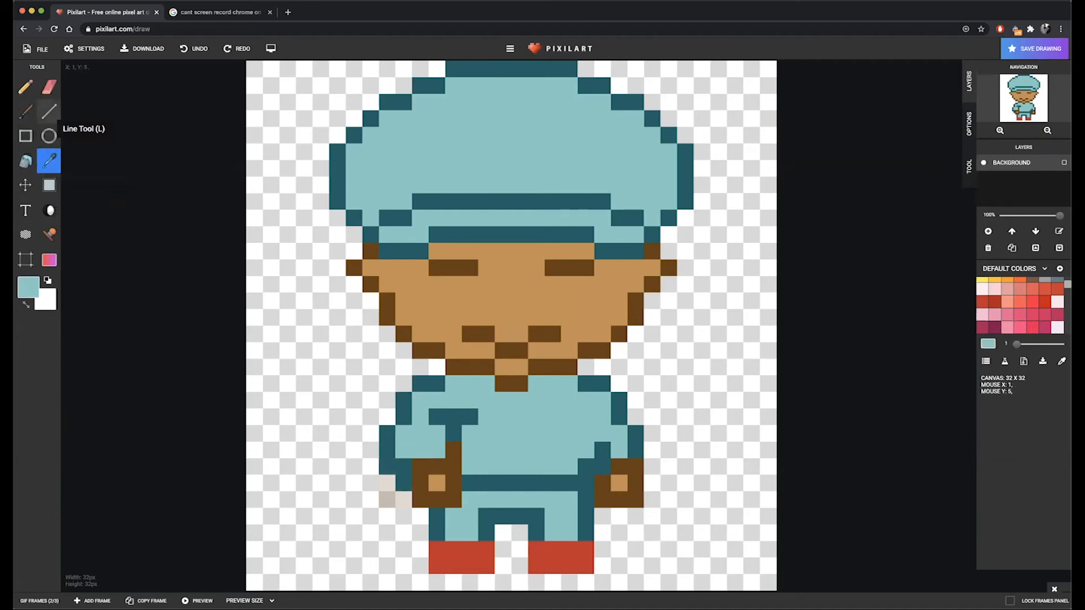
left_click(27, 96)
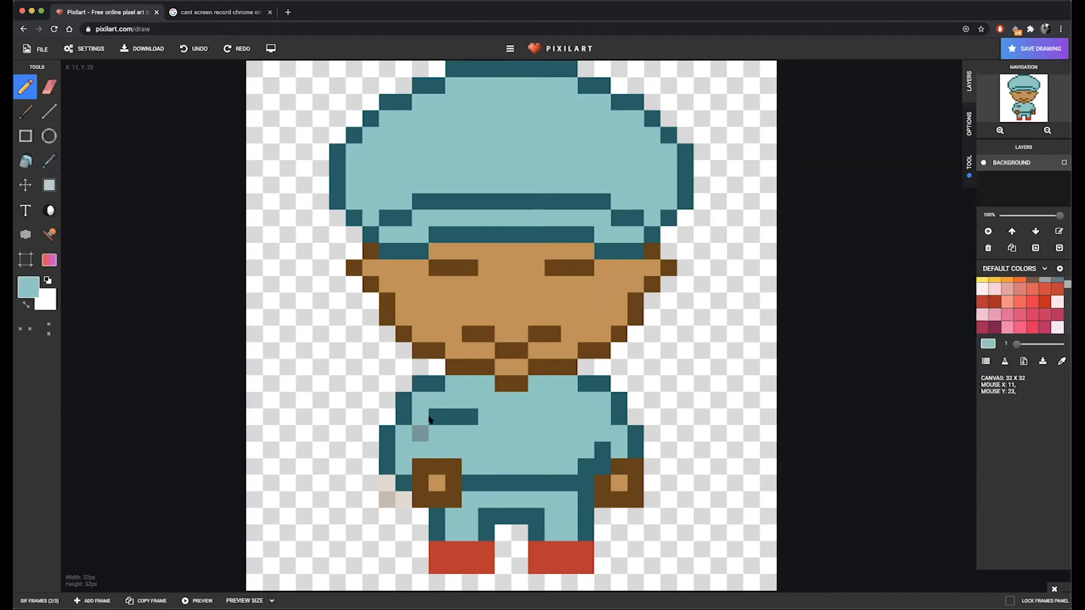
Step: Sample the cap's dark teal and draw the arm line from the chest mark's outer end down to the left hand, with one pixel added inward
left_click(49, 160)
left_click(337, 184)
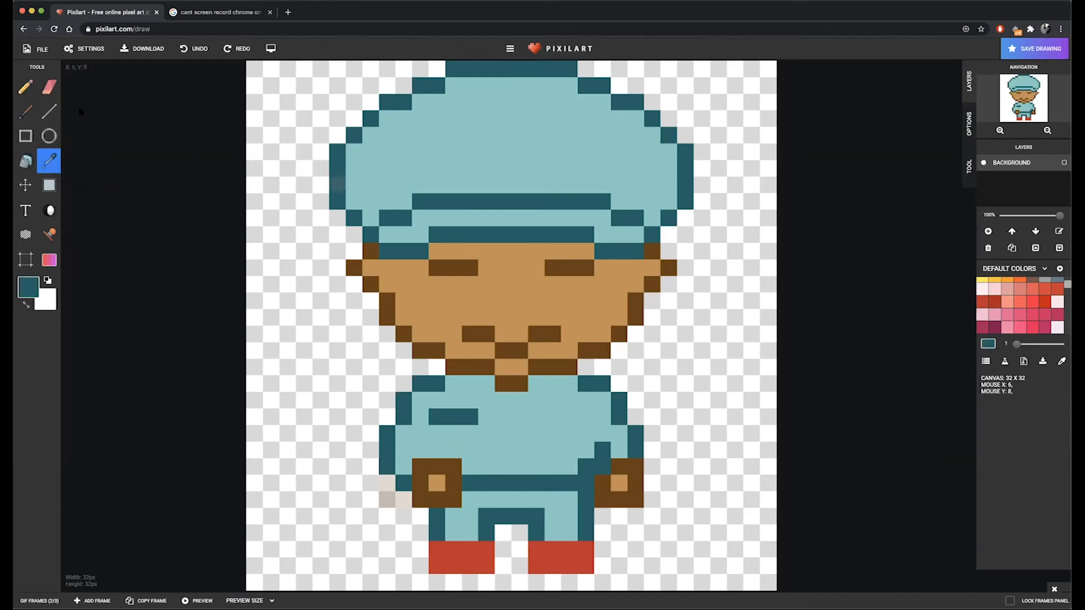
left_click(25, 86)
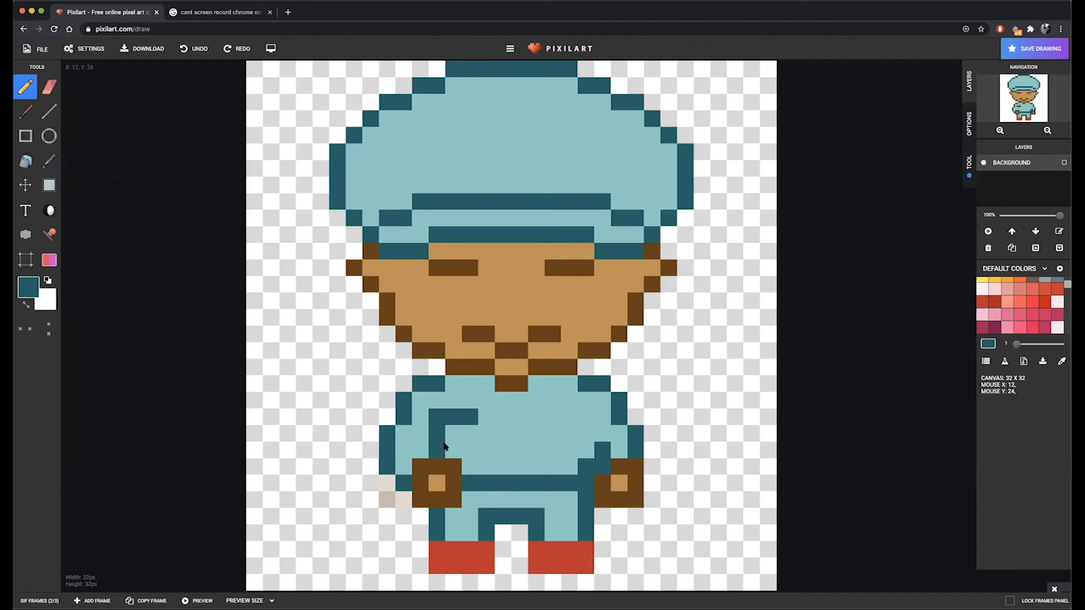
left_click(451, 452)
Step: Erase the whole right hand, the right sleeve's lower outer edge and the adjoining sleeve and cuff pixels
left_click(43, 89)
left_click_drag(619, 468, 616, 496)
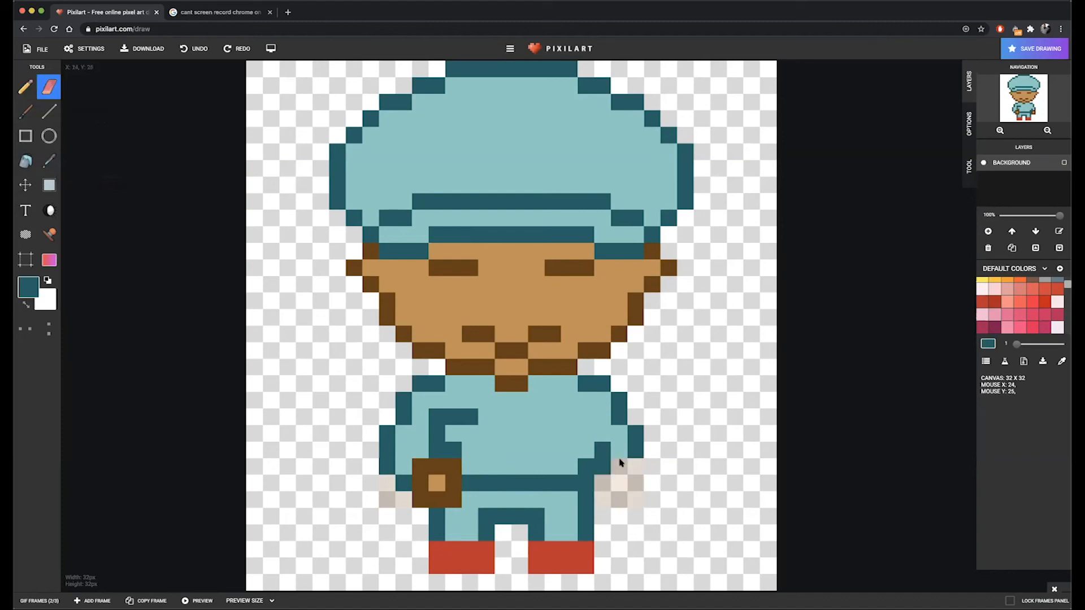
left_click_drag(636, 440, 639, 458)
left_click(606, 449)
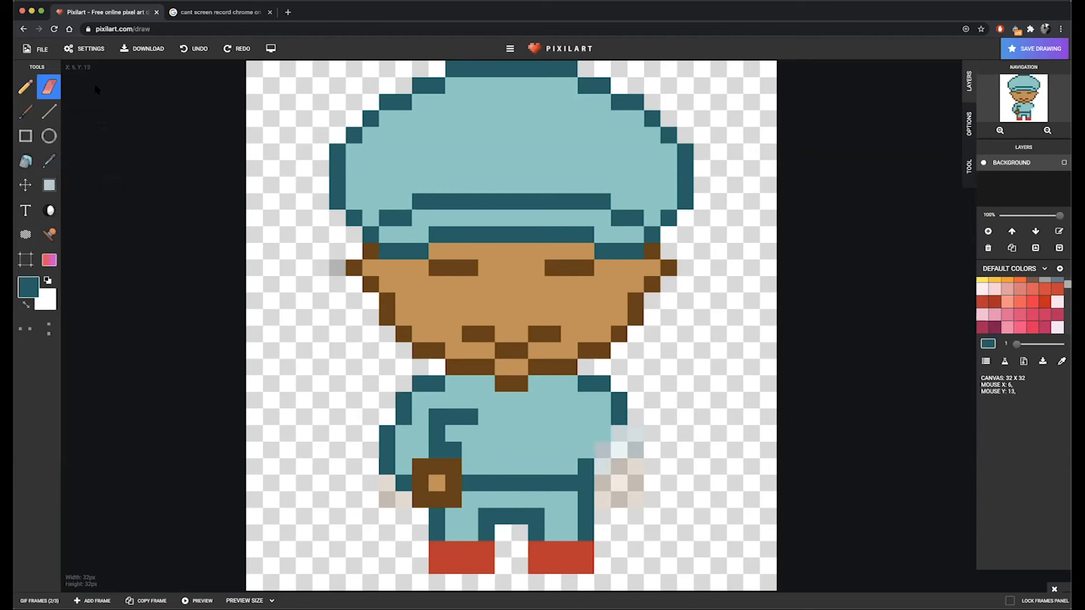
Step: Redraw the right sleeve's edge one pixel further inward in dark teal, and paint its inner pixel with the cap's light teal
left_click(49, 161)
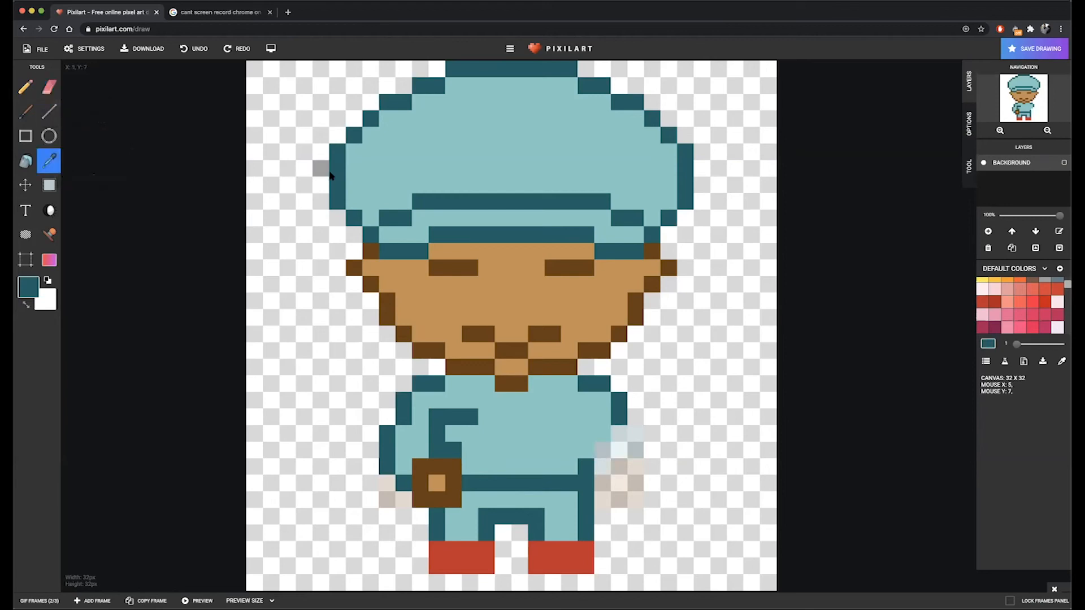
left_click(28, 86)
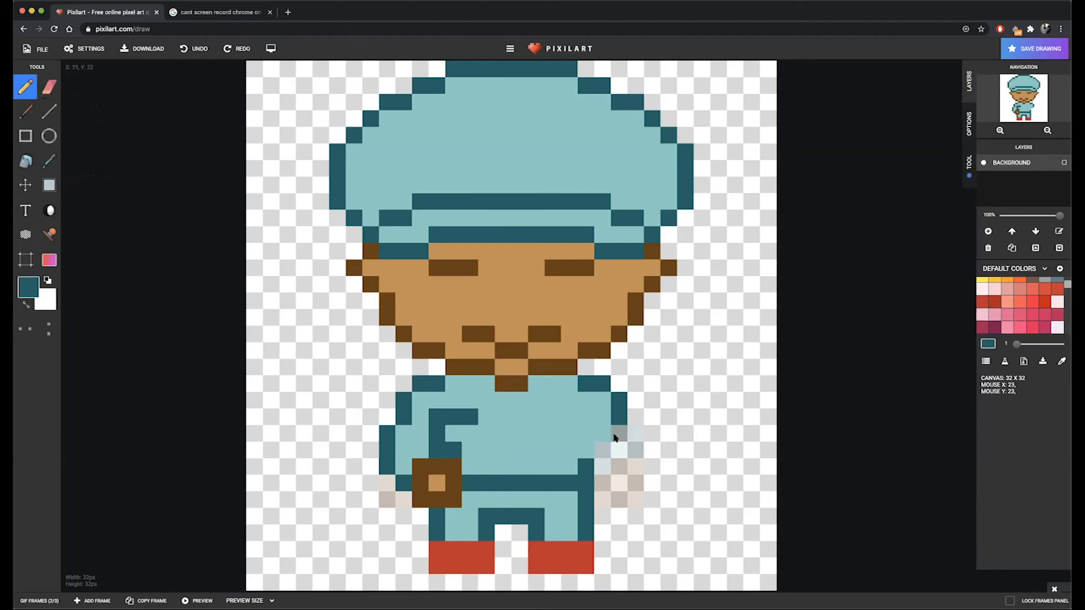
left_click(605, 449)
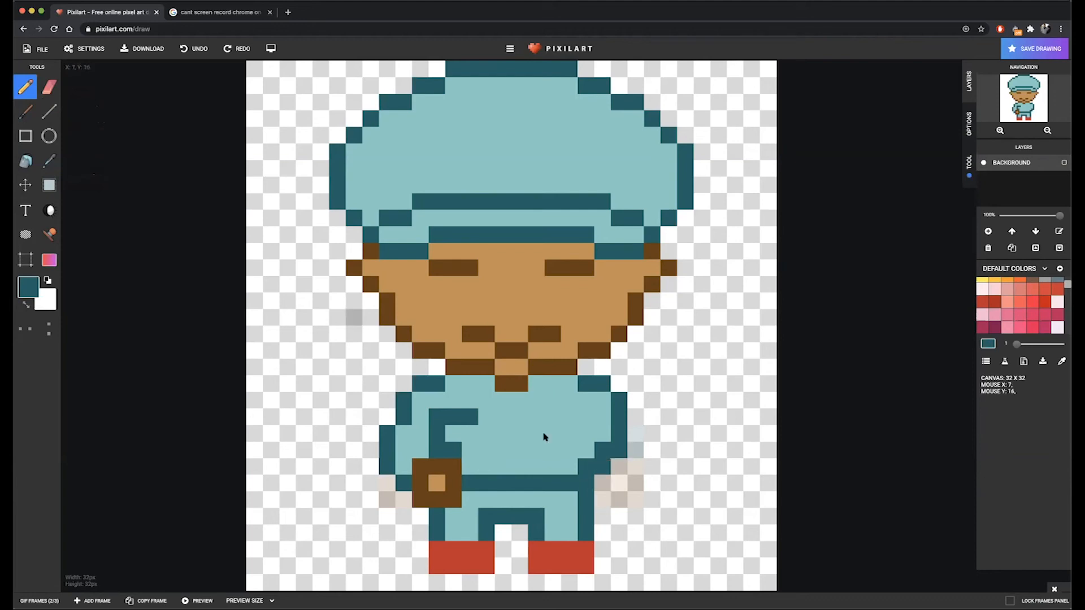
left_click(49, 160)
left_click(401, 151)
key("p")
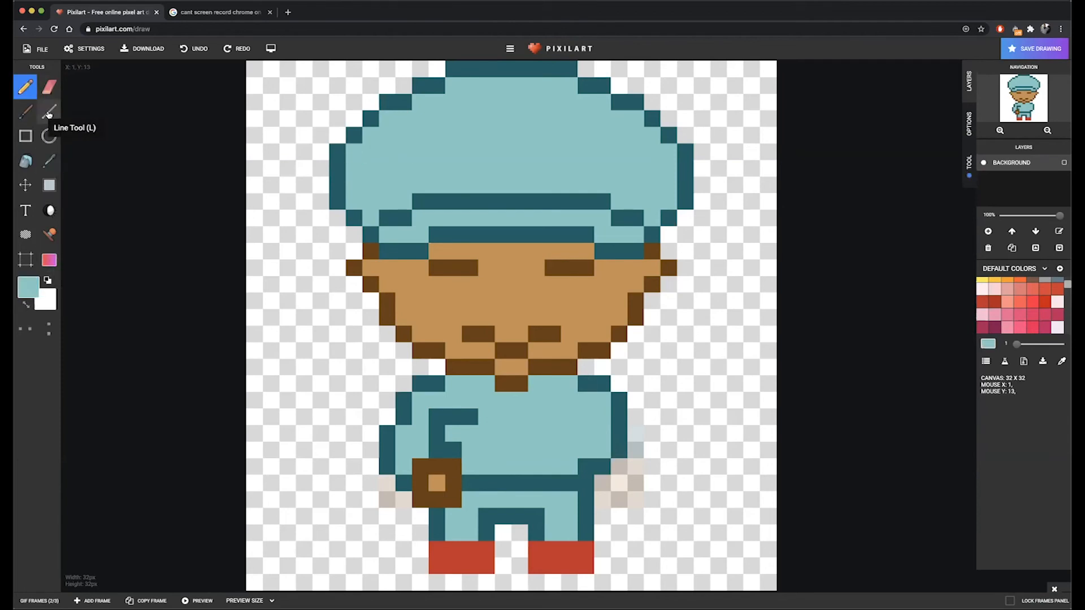
Step: Sample the face outline's dark brown and draw a single pixel of the right hand beside the waist
left_click(48, 111)
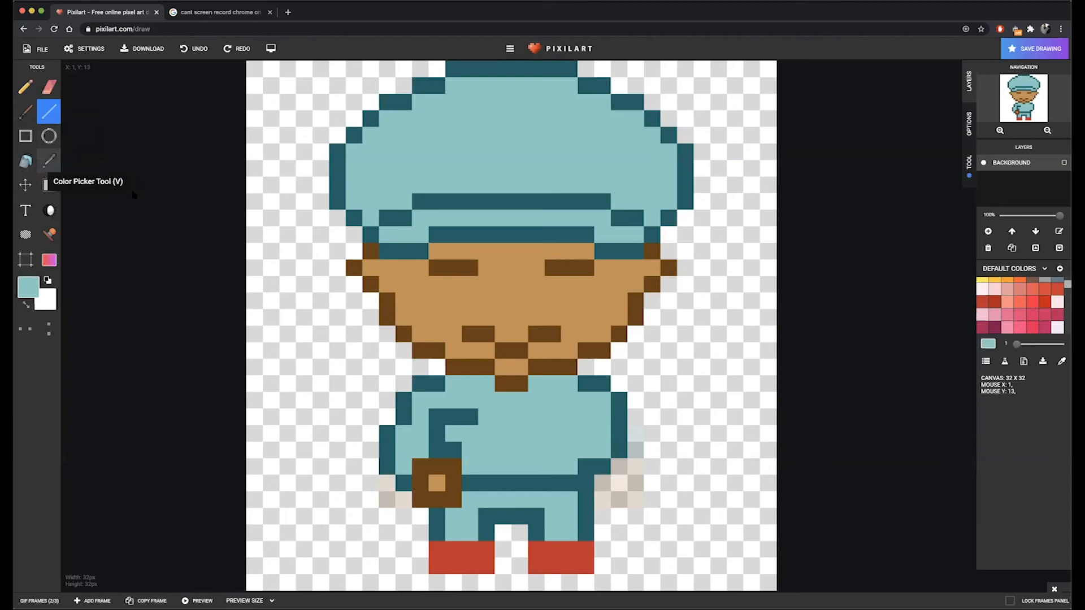
left_click(48, 162)
left_click(348, 270)
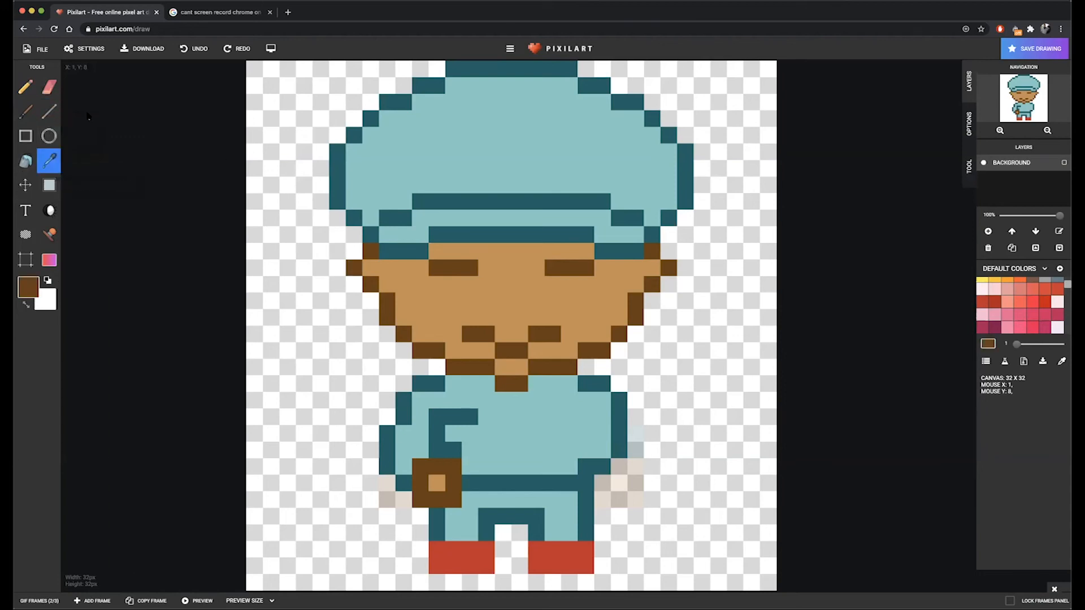
left_click(25, 86)
left_click(601, 483)
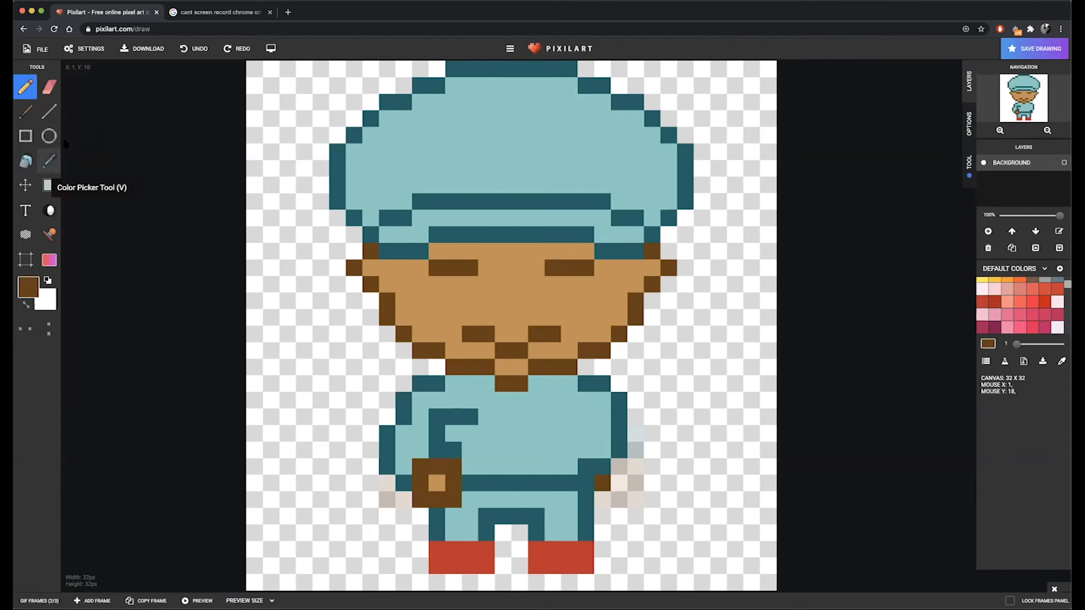
Step: Raise the left shoe one pixel by erasing its lowest row and painting a row above it in the sampled shoe red
left_click(46, 87)
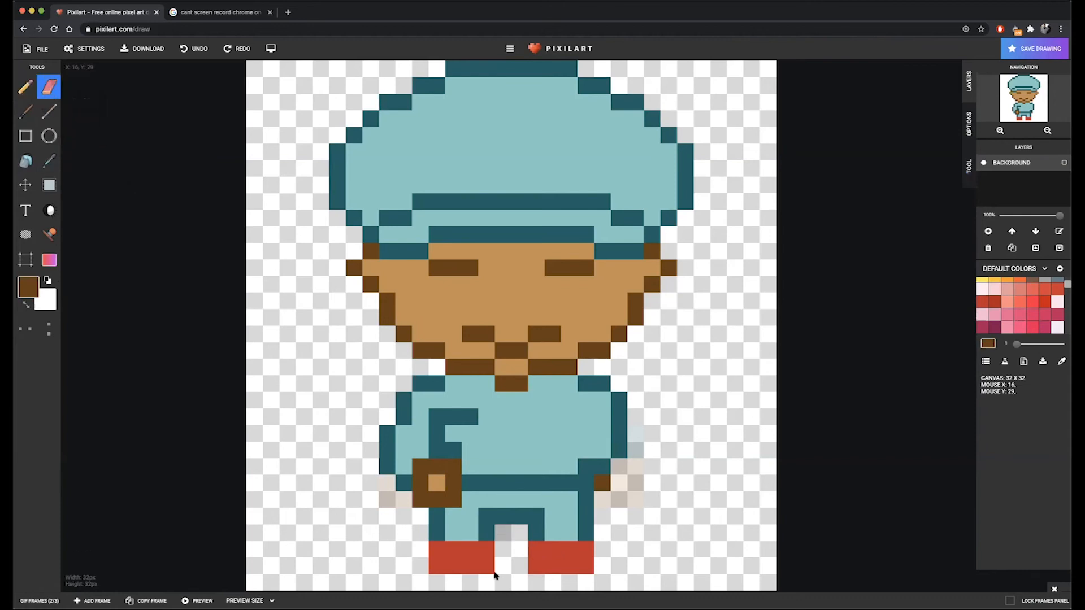
left_click_drag(484, 571, 443, 567)
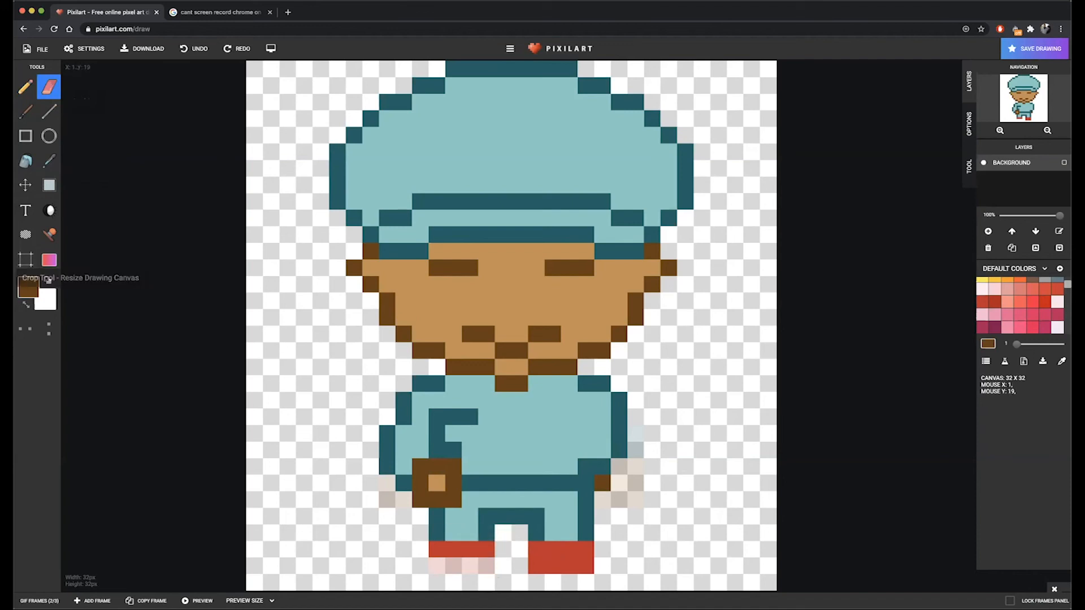
left_click(26, 86)
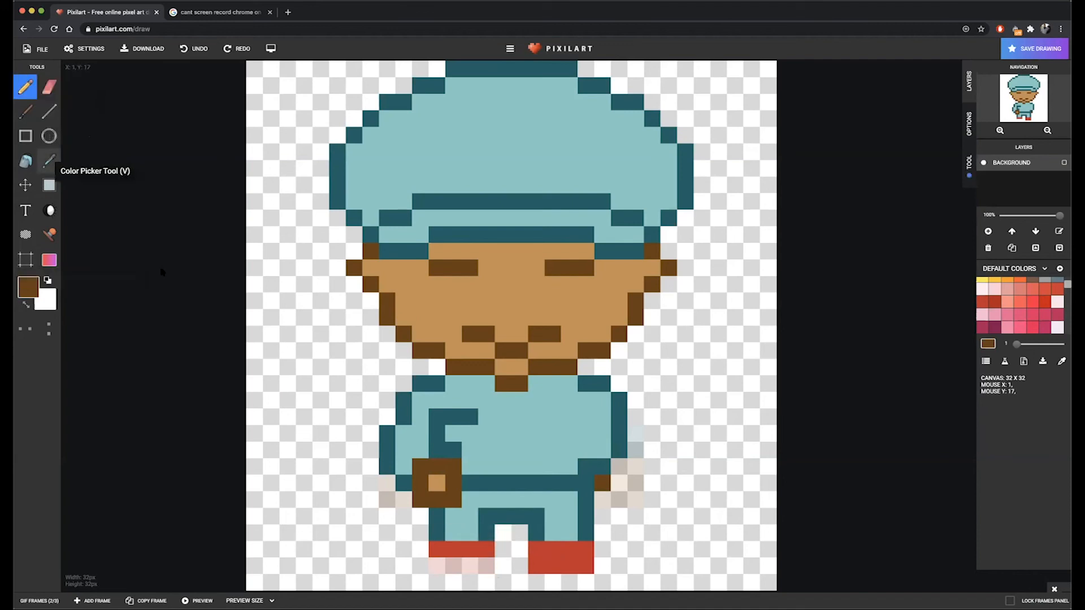
key("v")
left_click(486, 550)
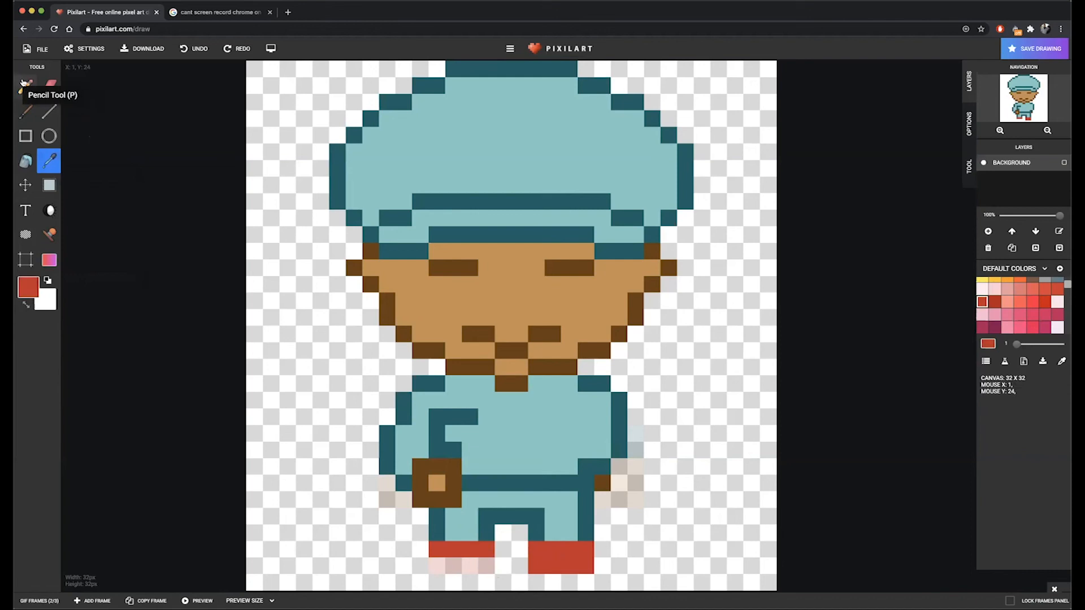
left_click(23, 84)
left_click_drag(436, 534, 486, 538)
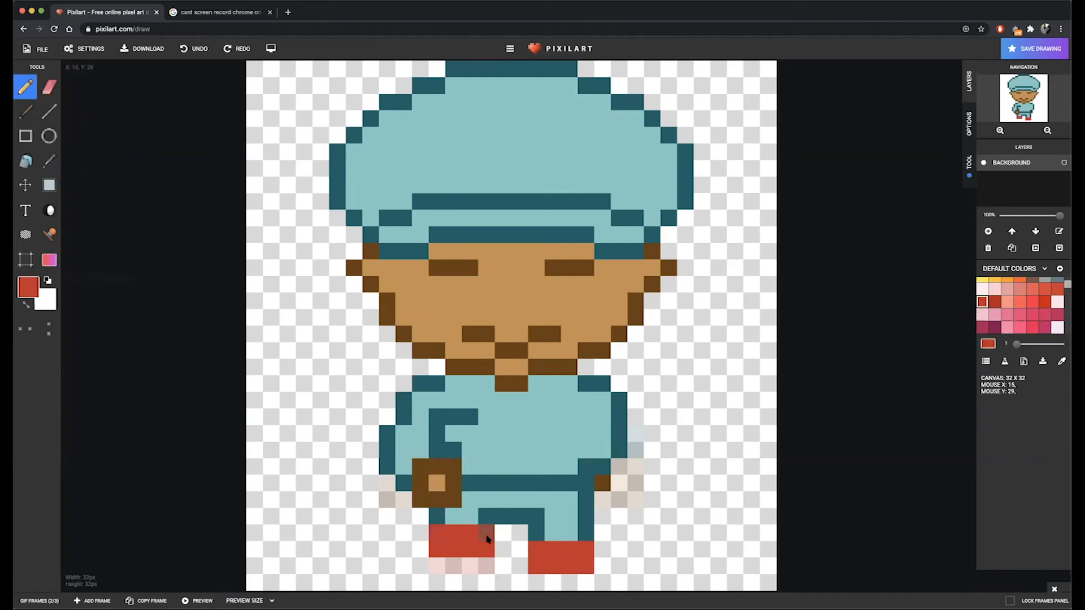
Step: Add a red row beneath the right shoe and lengthen the right trouser leg one pixel with dark teal edges and a light teal fill
mouse_move(536, 597)
left_mouse_down()
mouse_move(538, 579)
mouse_move(572, 587)
left_mouse_up()
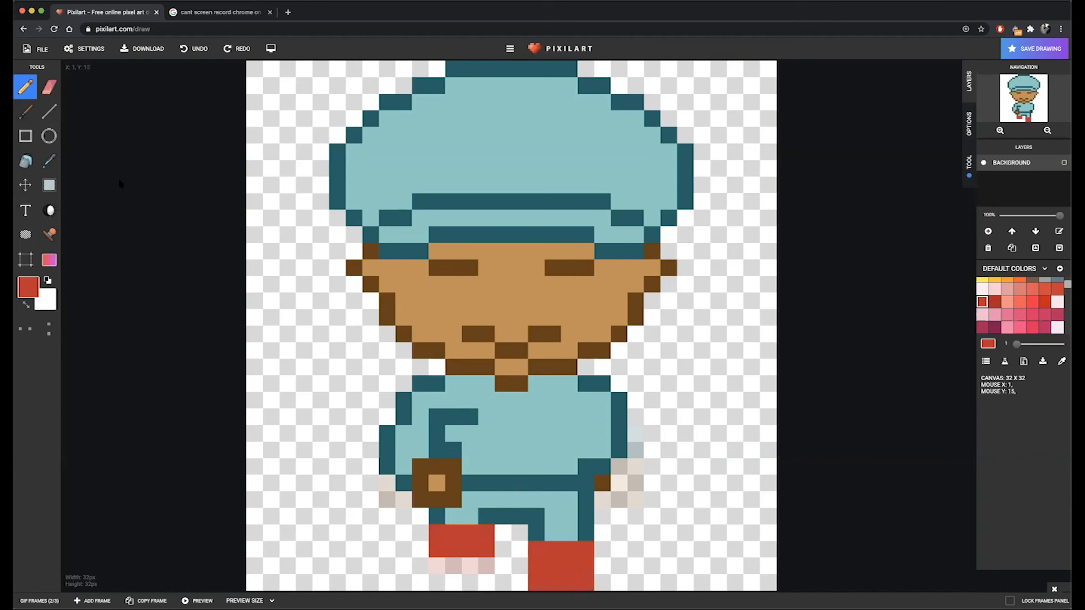
left_click(49, 161)
left_click(341, 187)
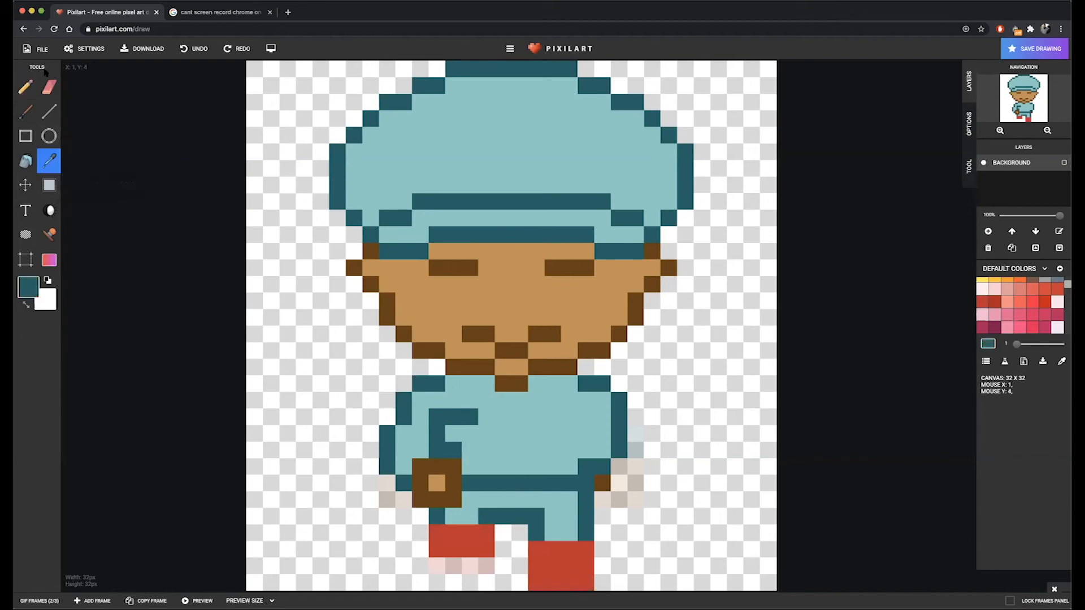
left_click(25, 87)
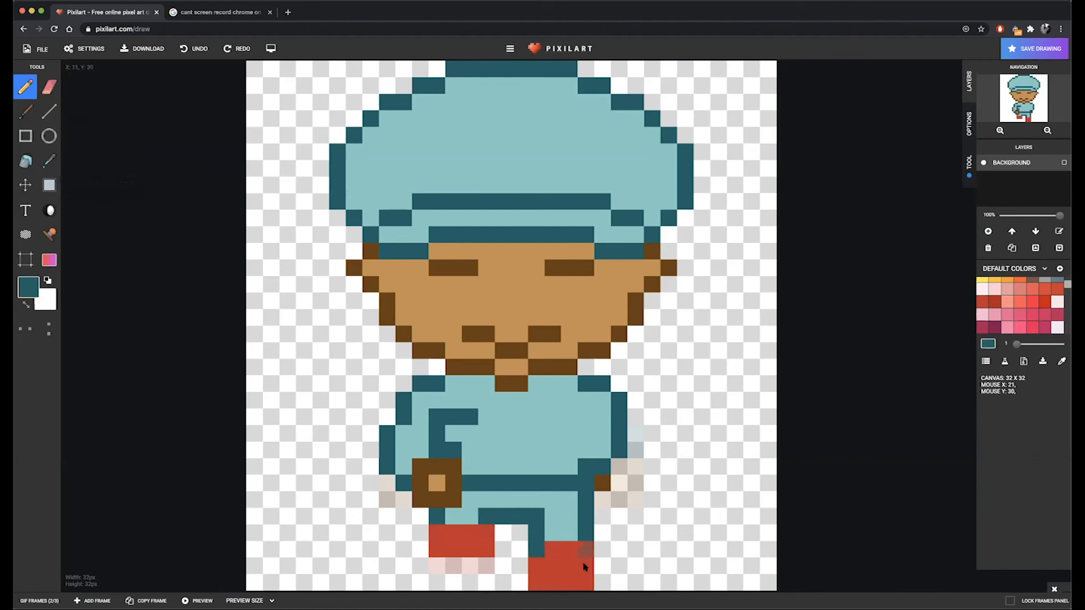
left_click(49, 161)
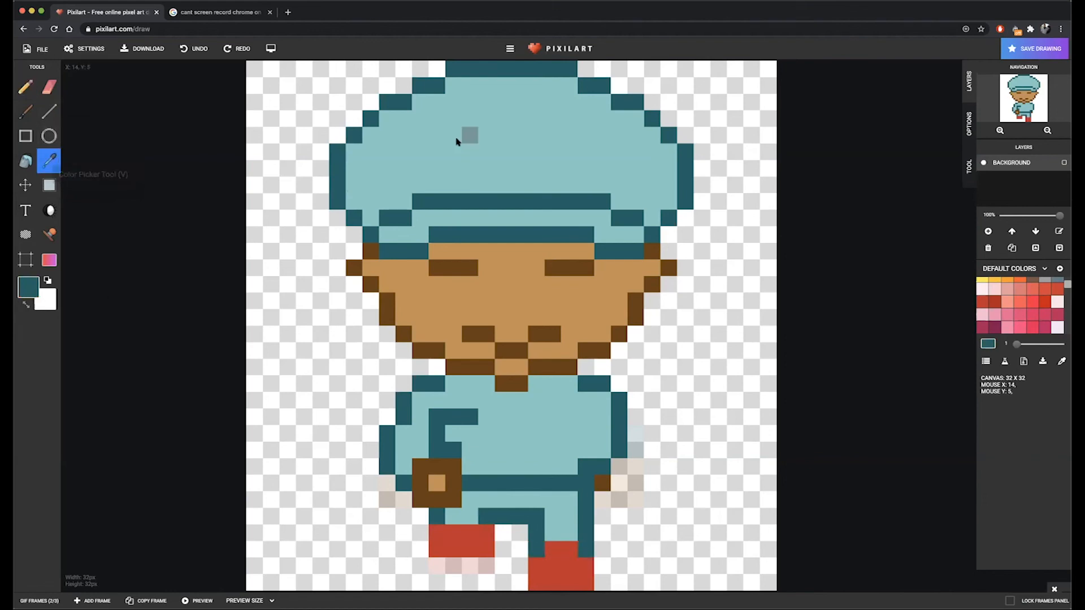
left_click(458, 139)
left_click(25, 87)
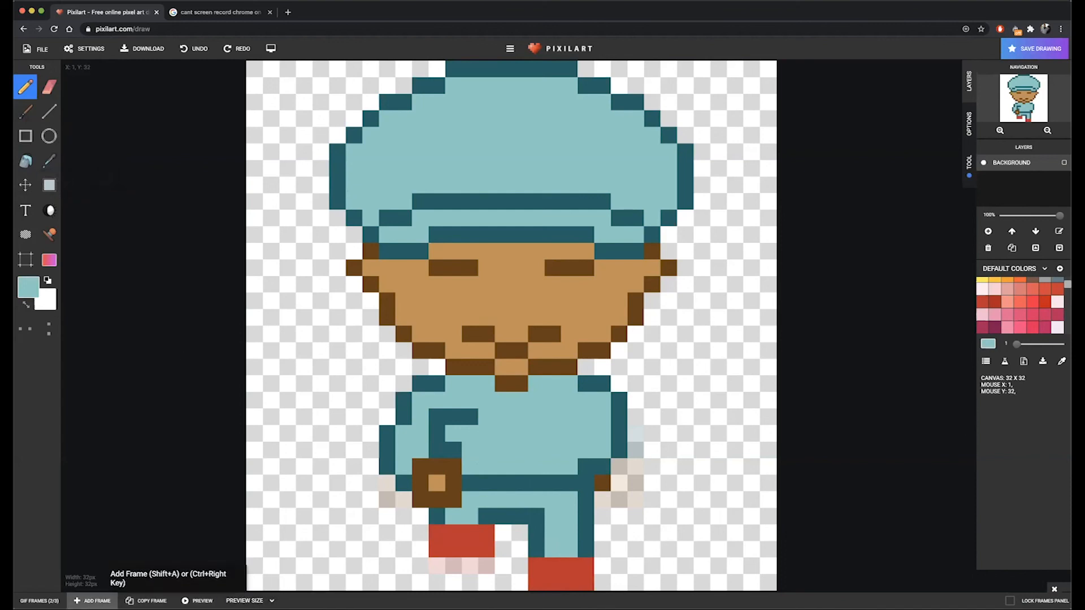
Step: Open the GIF frames strip and compare the character's pose in frames 1, 2 and 3
left_click(39, 600)
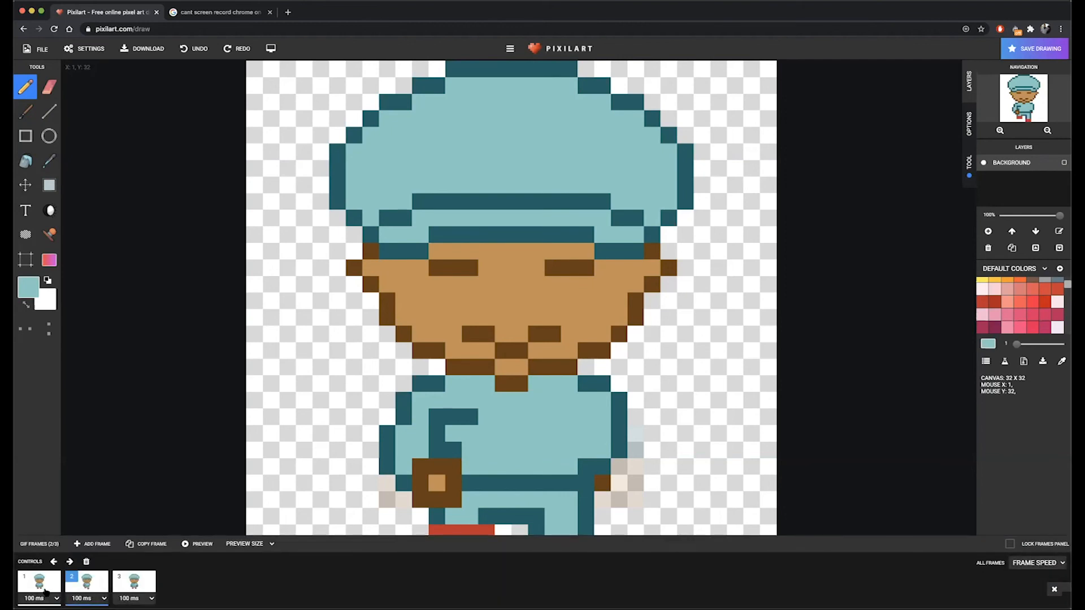
left_click(44, 589)
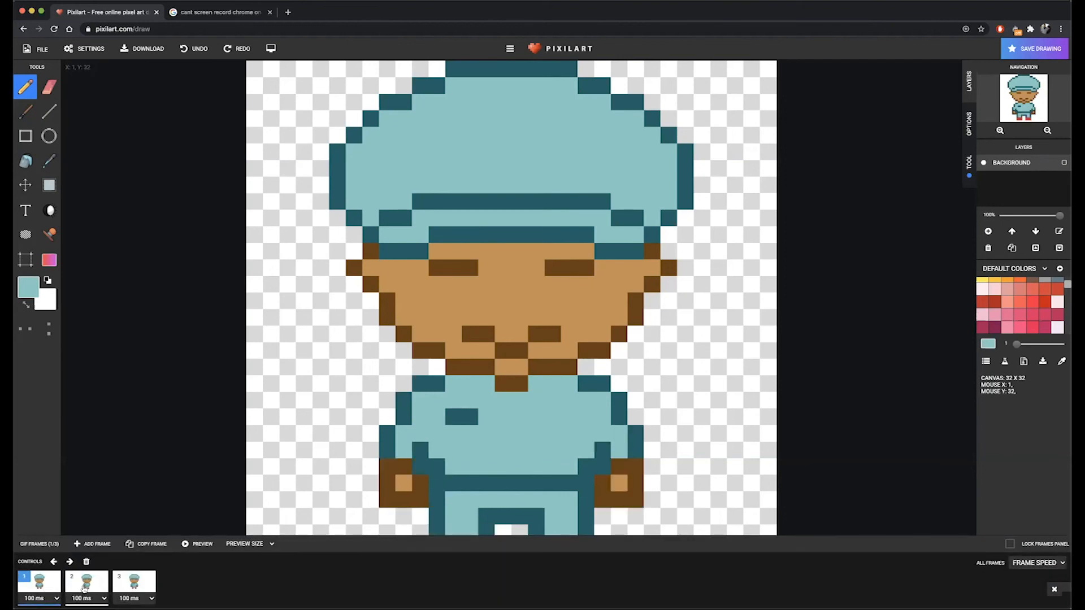
left_click(84, 588)
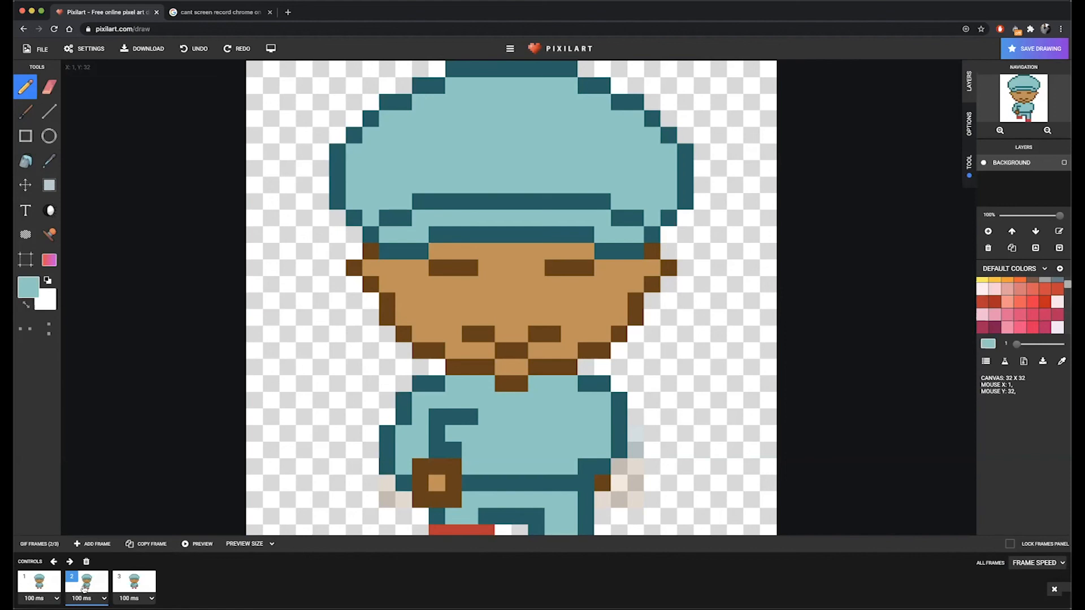
left_click(131, 583)
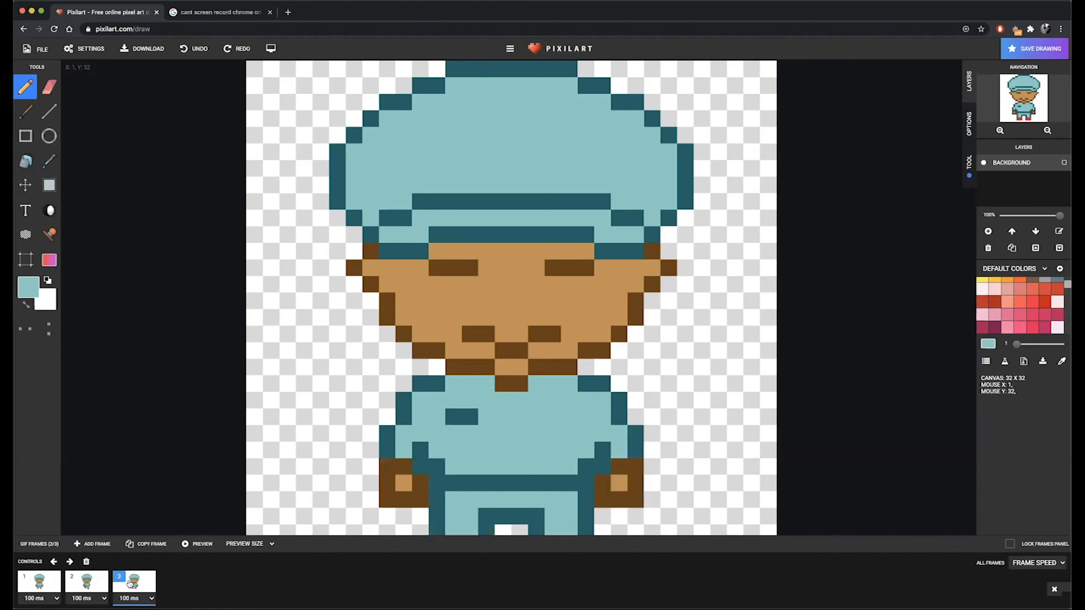
Step: Duplicate frame 2 and move the copy one place later so it becomes frame 4
left_click(87, 584)
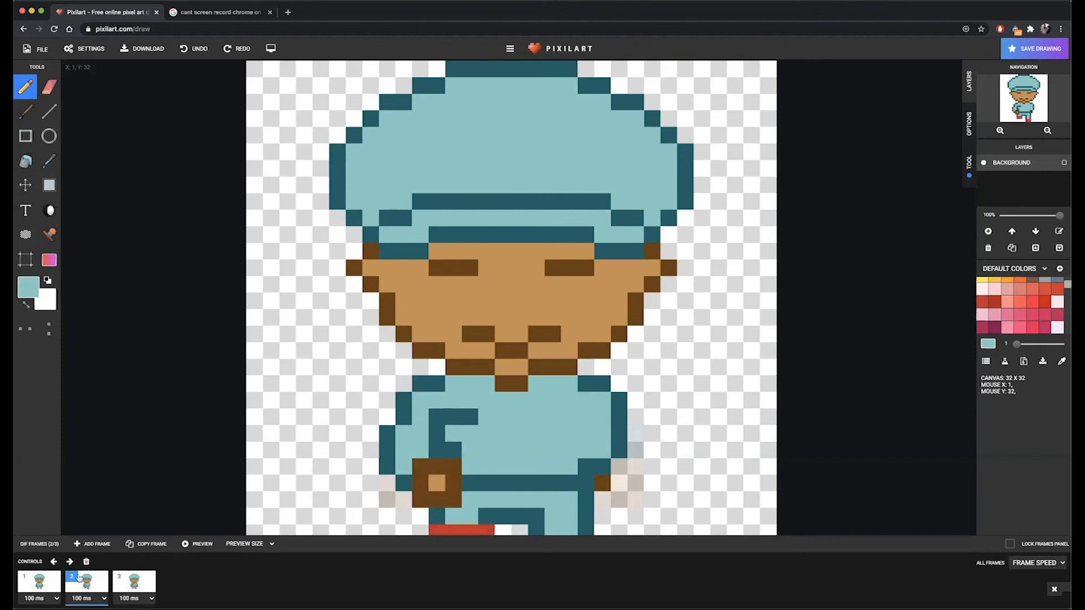
left_click(140, 547)
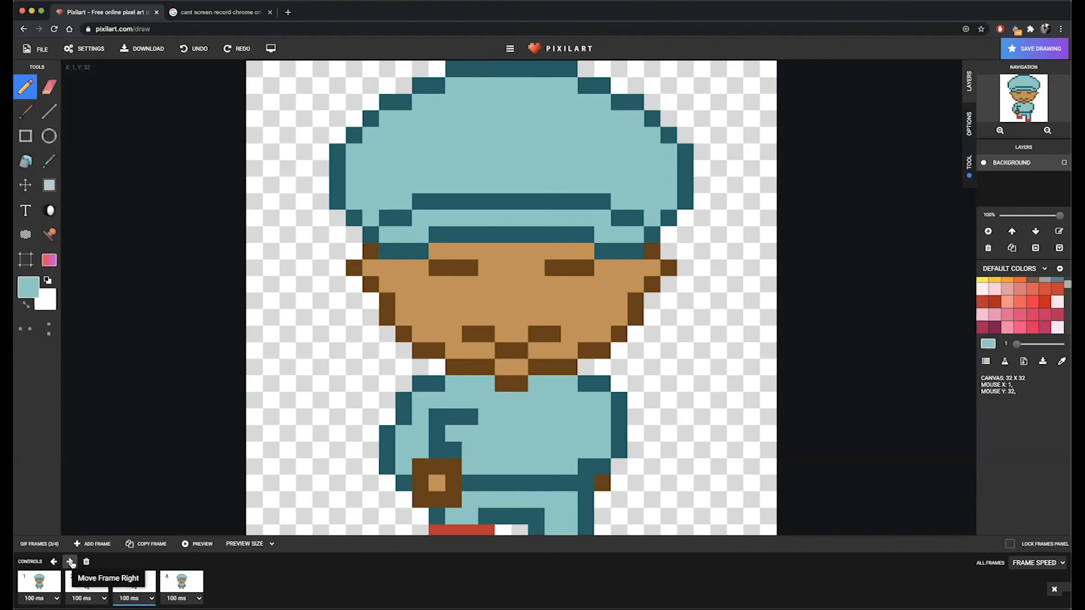
left_click(71, 563)
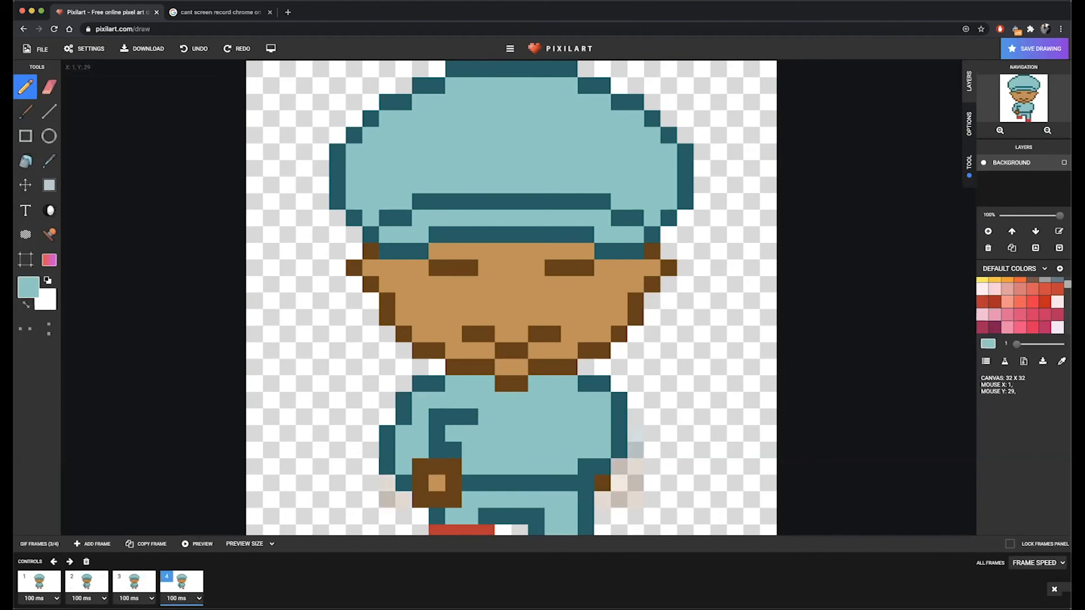
Step: Select the whole 32x32 canvas of frame 4 and flip the character horizontally so the opposite arm and leg are raised
left_click(18, 547)
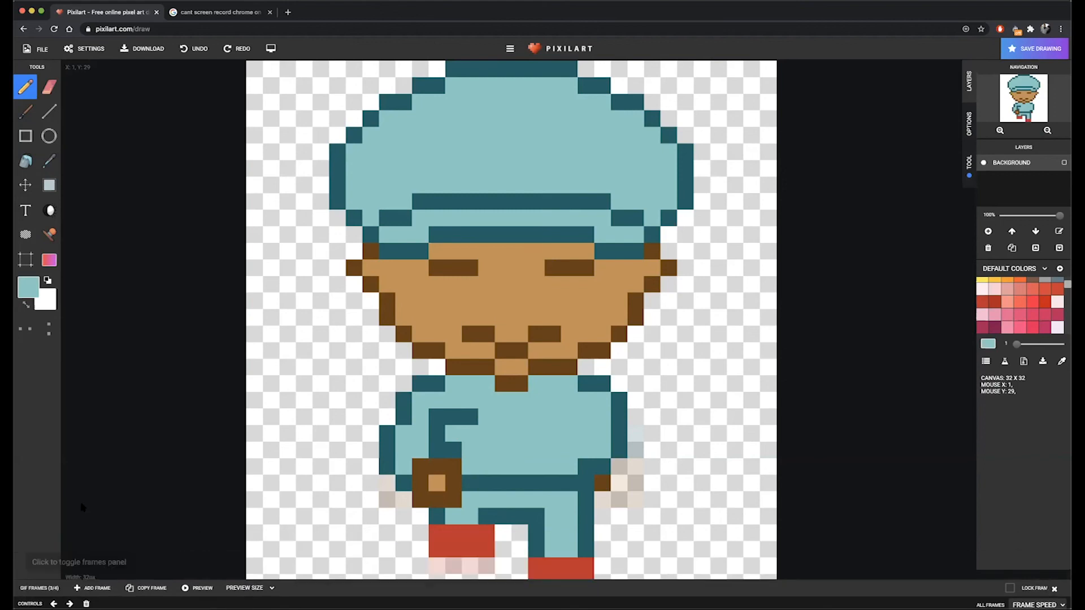
left_click(49, 186)
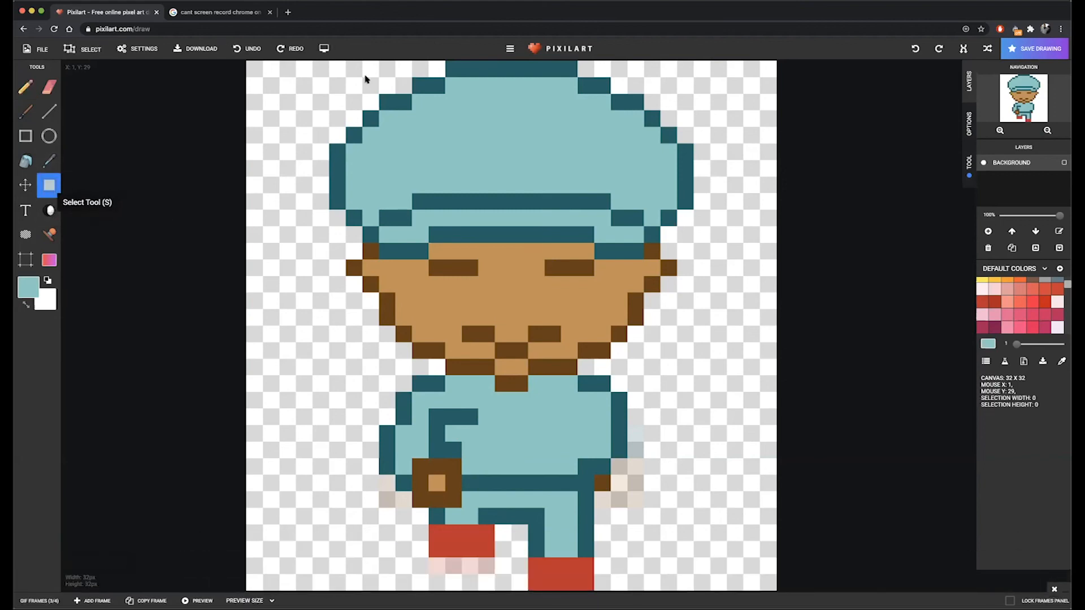
left_click_drag(252, 65, 770, 579)
scroll(770, 578, "up", 5)
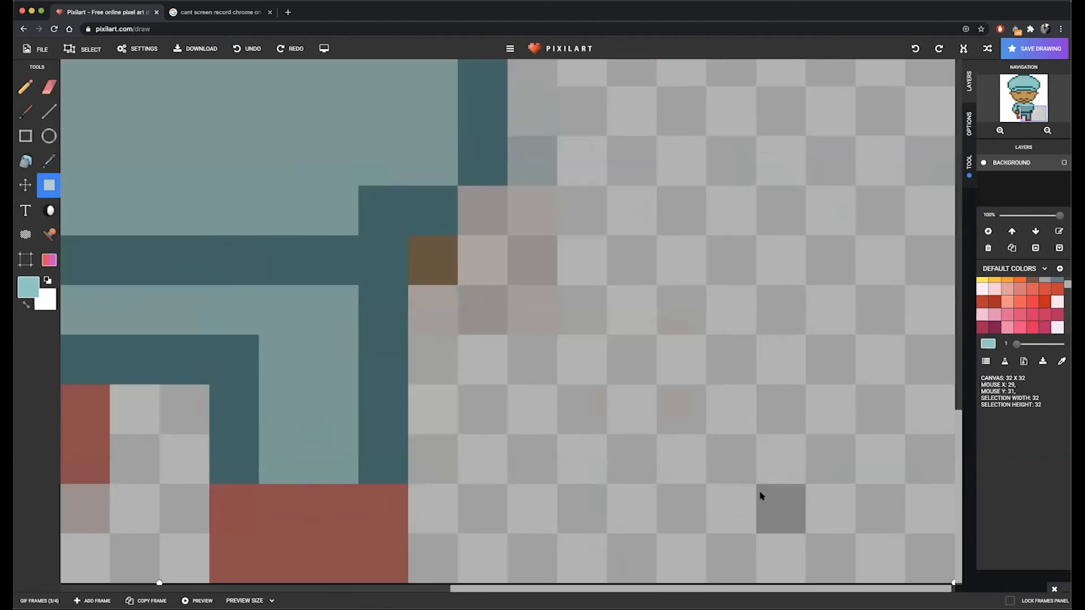
scroll(746, 480, "down", 5)
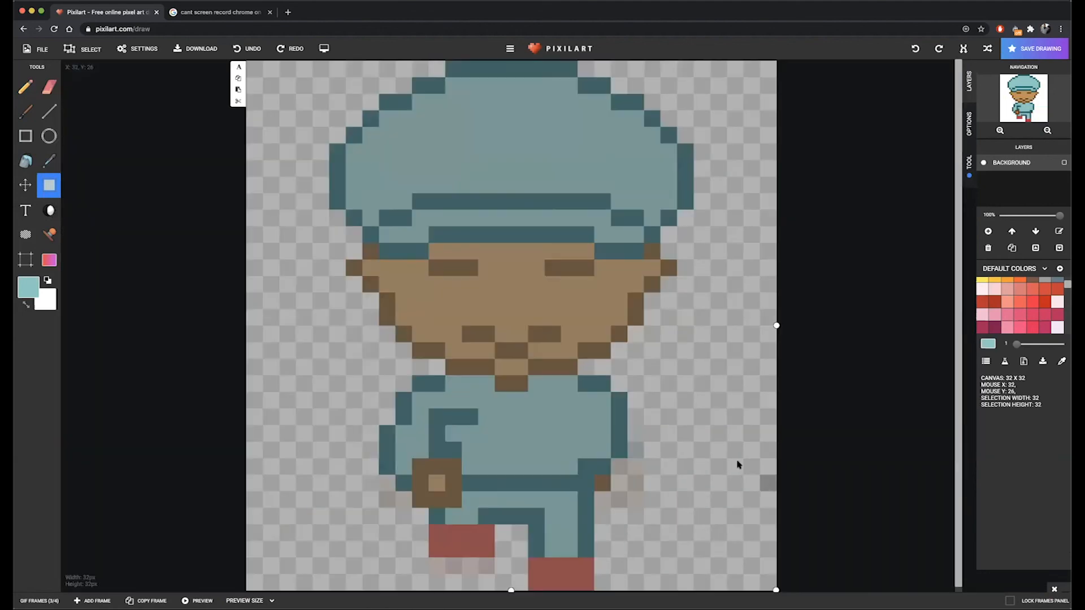
left_click(983, 49)
left_click(980, 50)
left_click(964, 51)
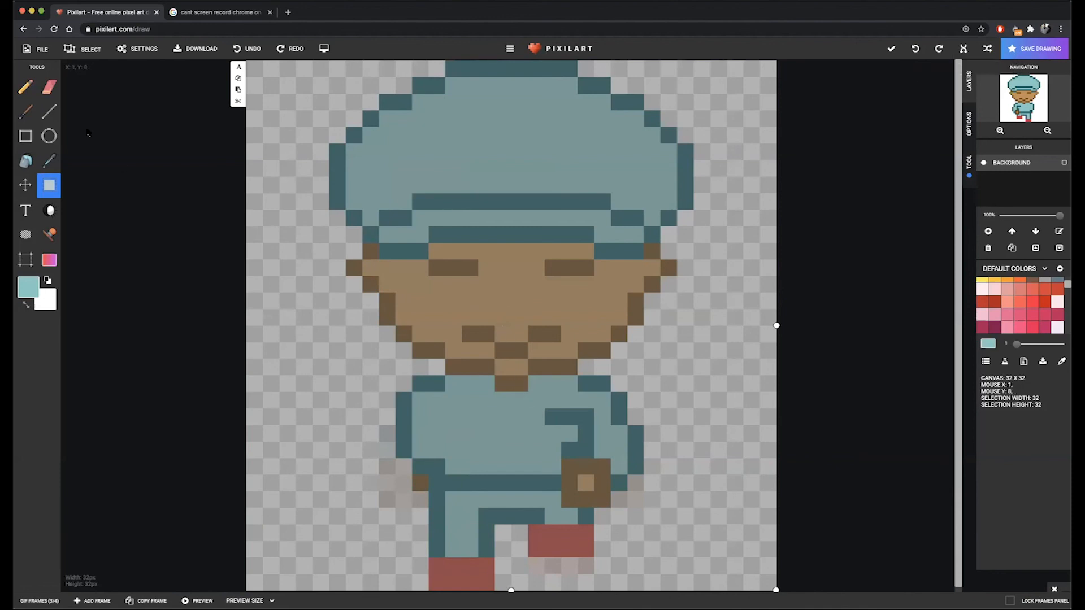
left_click(30, 94)
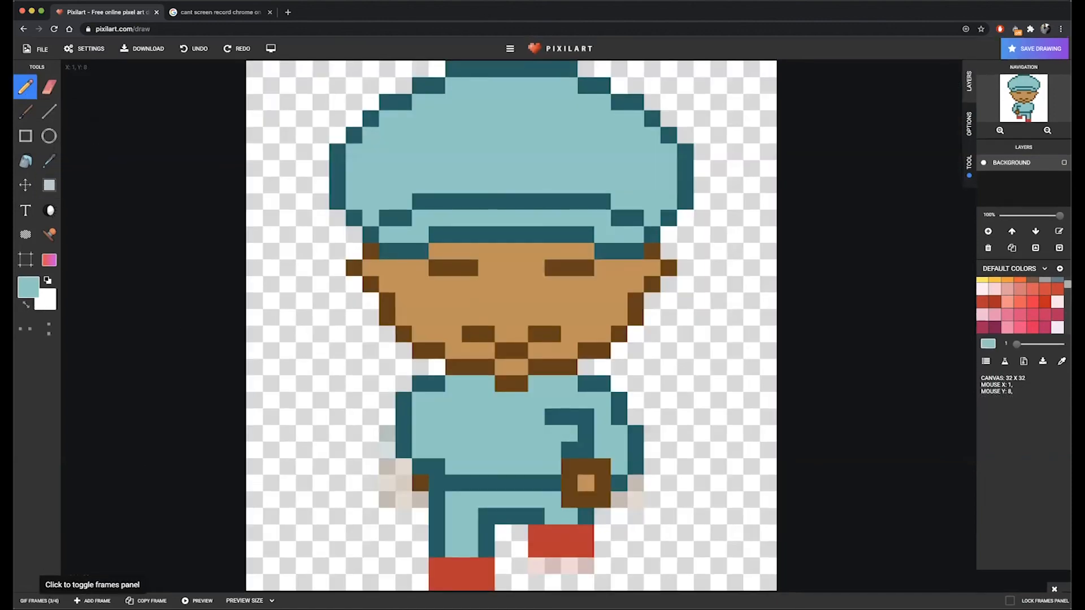
Step: Play the four-frame animation preview to check the walking motion, and close it
left_click(42, 600)
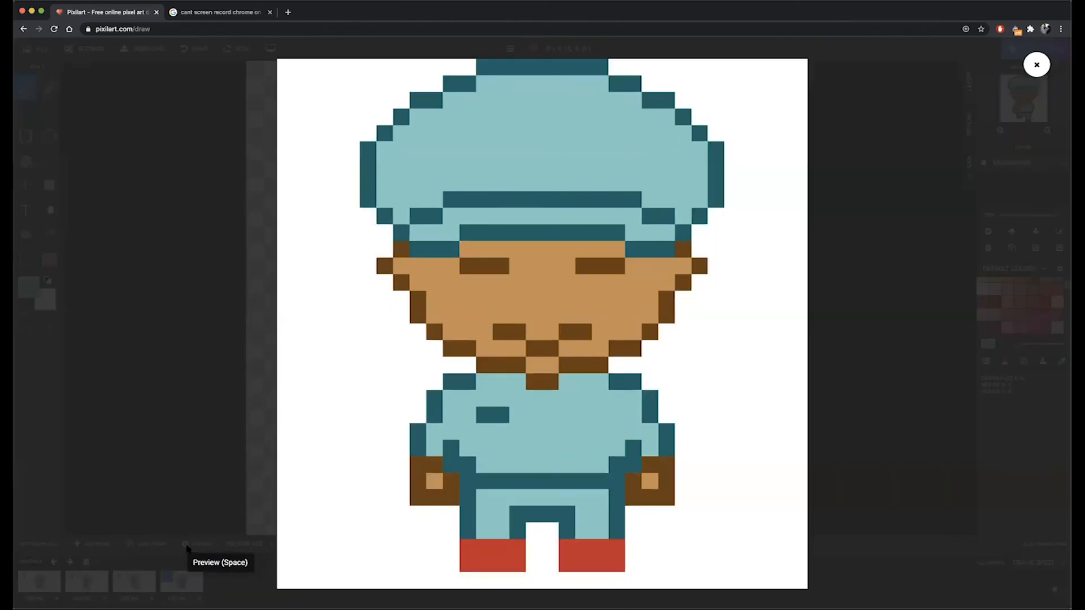
left_click(187, 545)
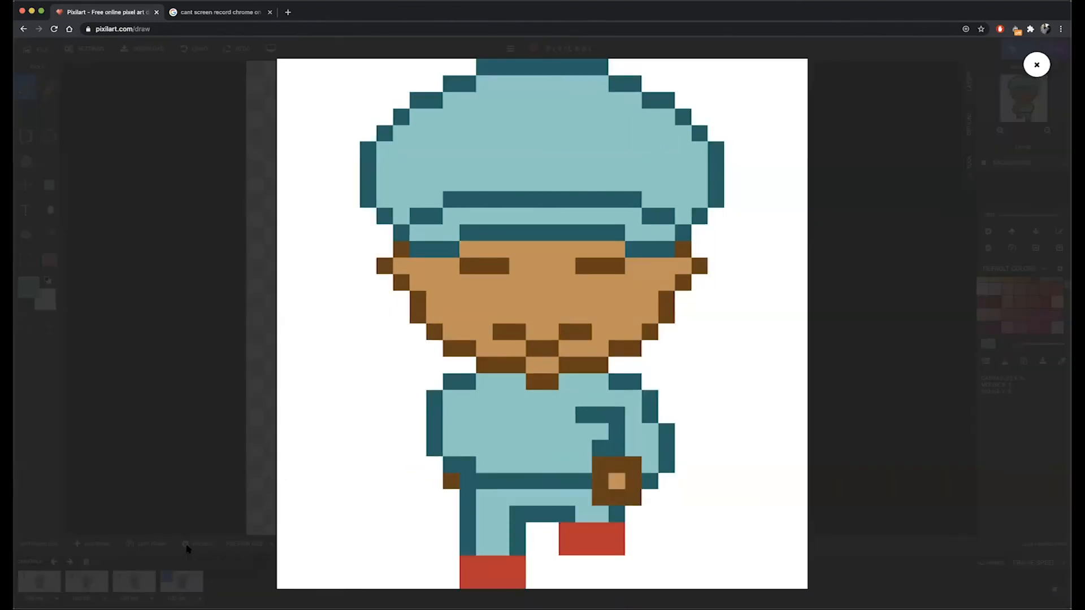
left_click(190, 519)
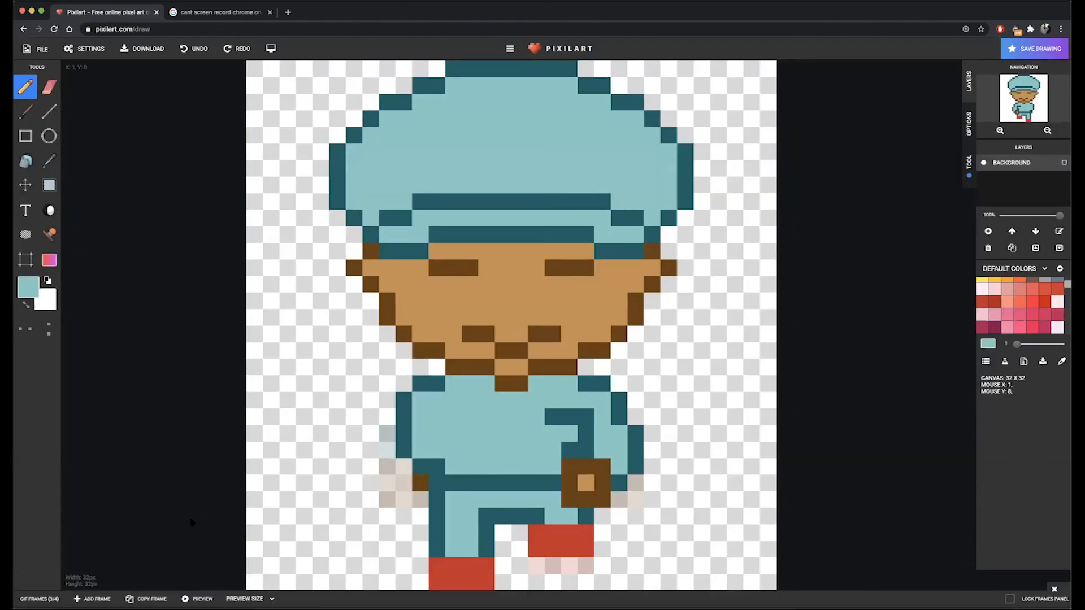
Step: Set the duration of each of the four GIF frames to 250 ms
left_click(40, 598)
left_click(35, 598)
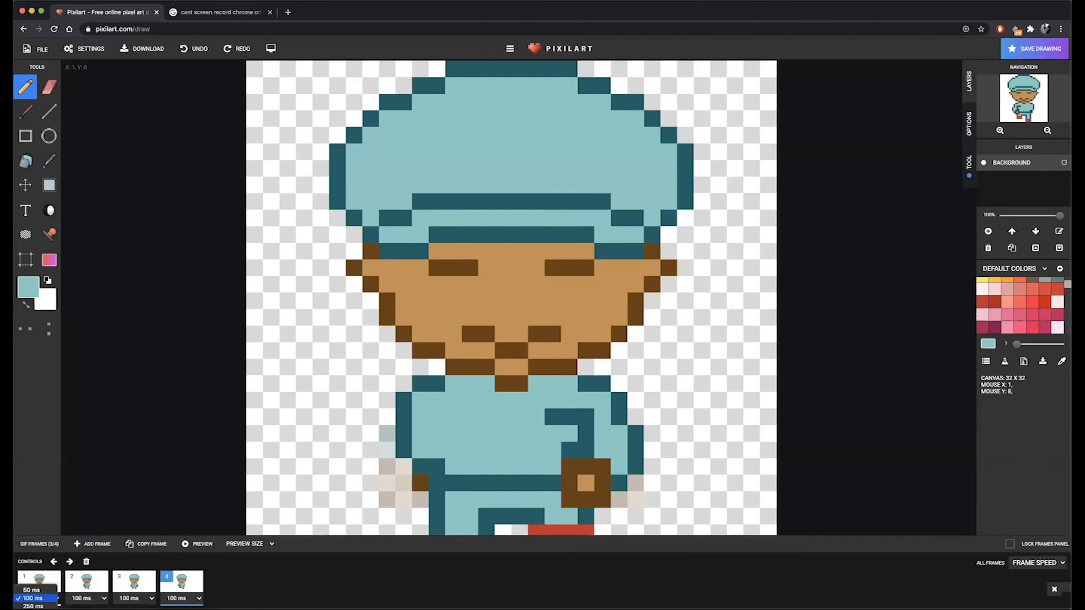
left_click(33, 606)
left_click(85, 598)
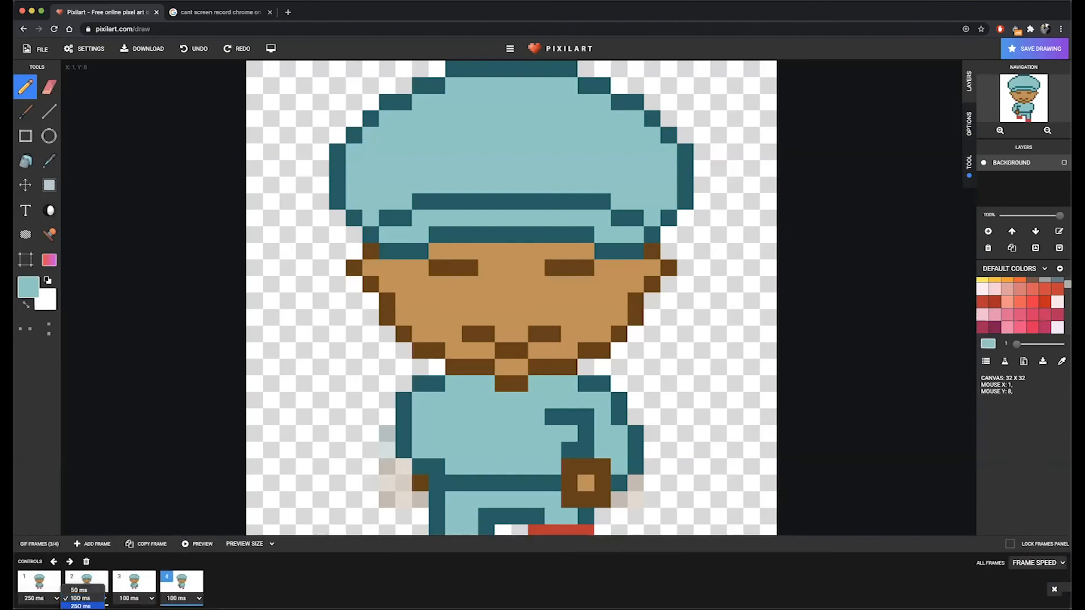
left_click(80, 606)
left_click(132, 598)
left_click(128, 605)
left_click(179, 597)
left_click(176, 606)
Step: Preview the animation at the slower frame speed, close it and show the frames strip
left_click(199, 543)
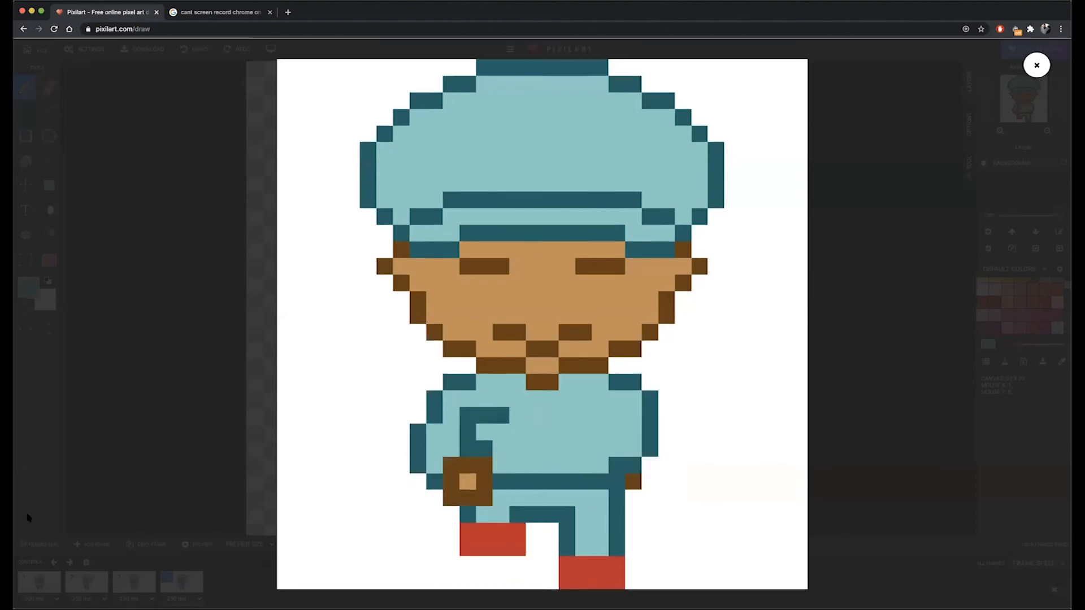
left_click(231, 462)
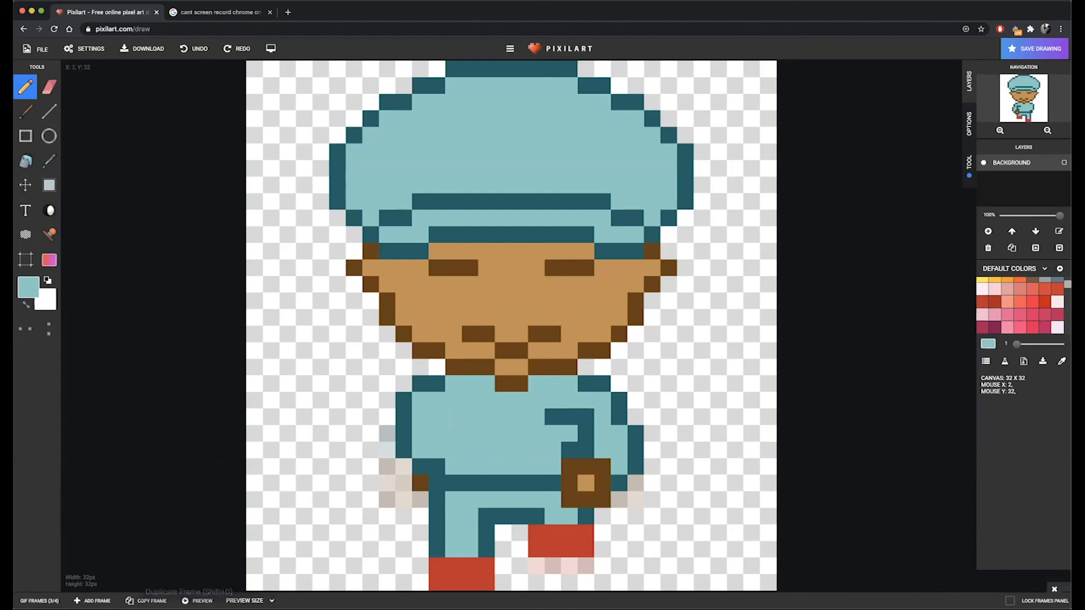
left_click(40, 600)
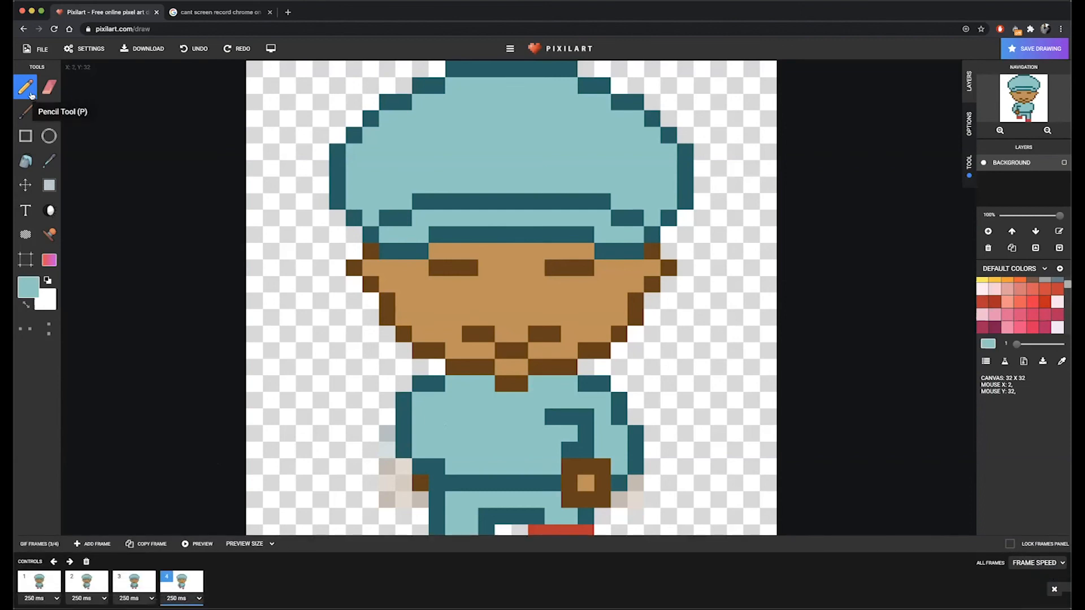
Step: Paint over the mirrored pocket line on the right side of frame 4's chest with the light teal outfit colour
left_click(49, 160)
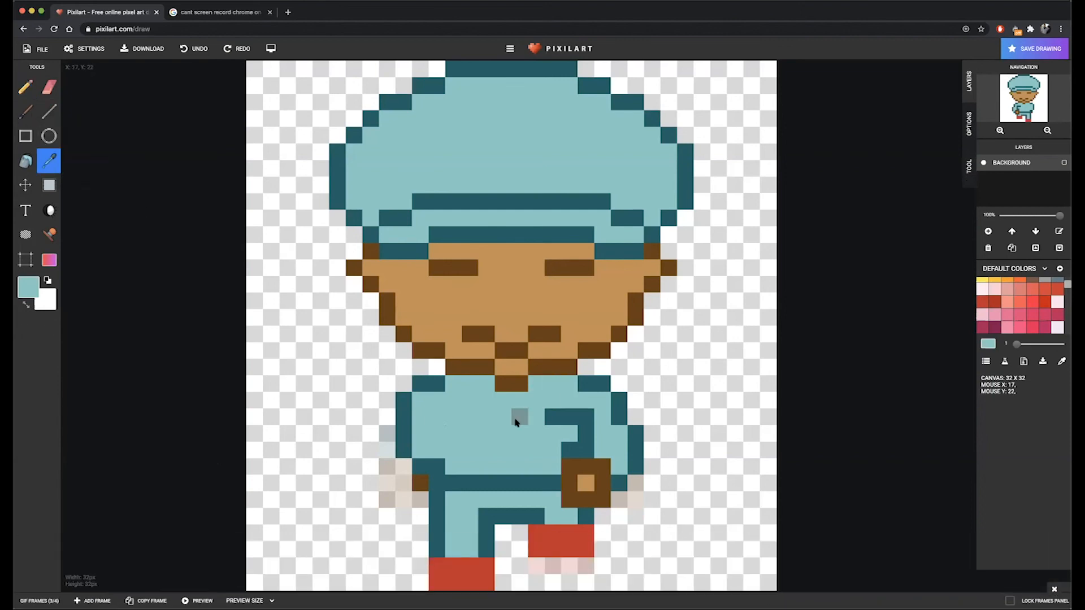
left_click(38, 95)
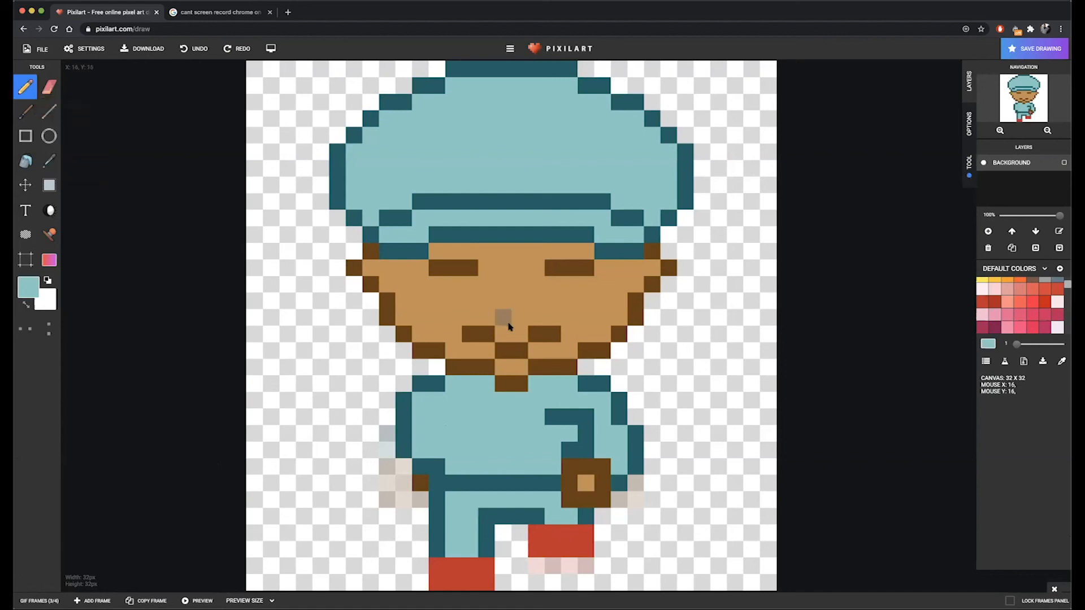
left_click_drag(537, 417, 566, 426)
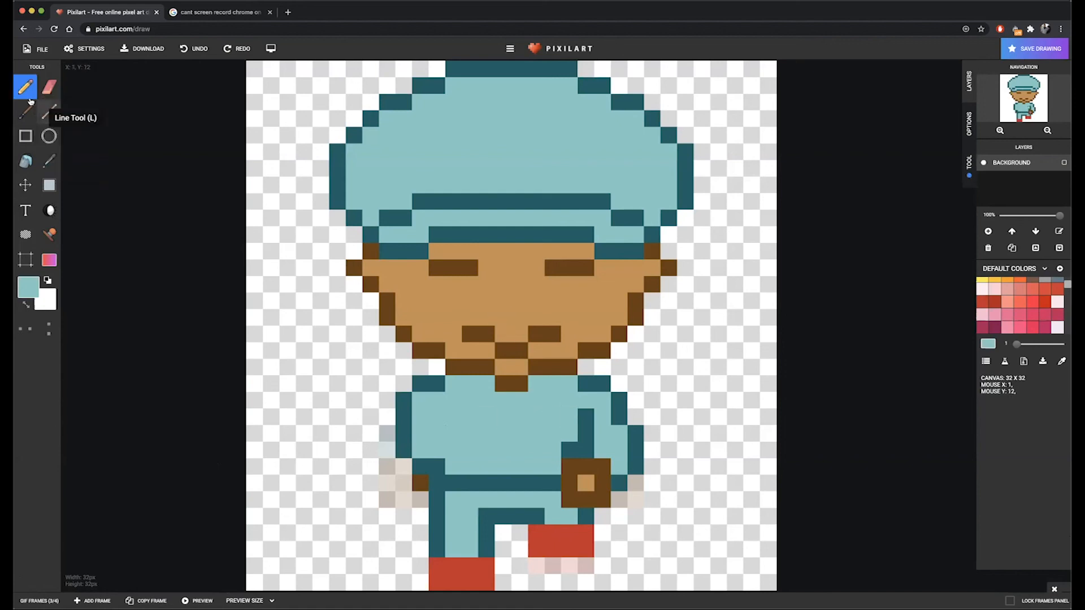
Step: Draw a two-pixel pocket line on the left side of frame 4's chest in dark teal sampled from the cap outline, and preview the animation
left_click(50, 163)
left_click(334, 169)
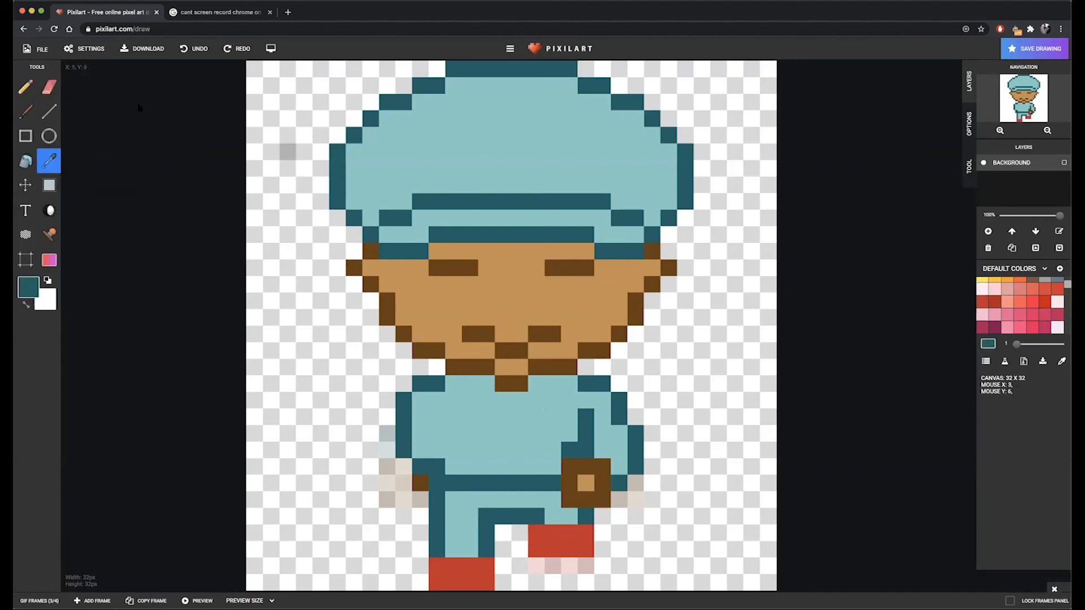
left_click(26, 88)
left_click_drag(452, 417, 470, 416)
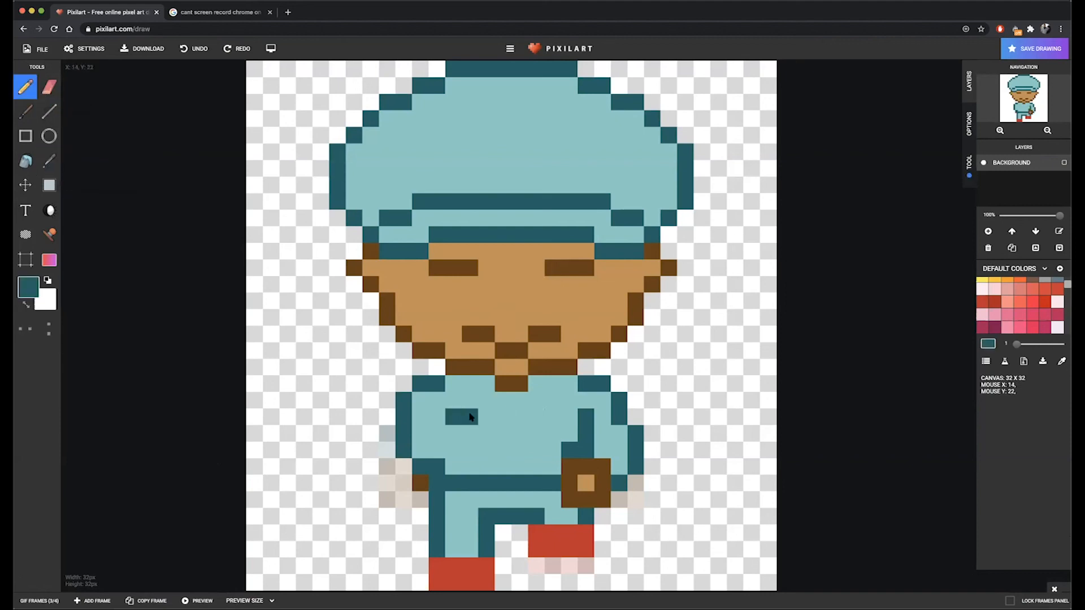
left_click(197, 601)
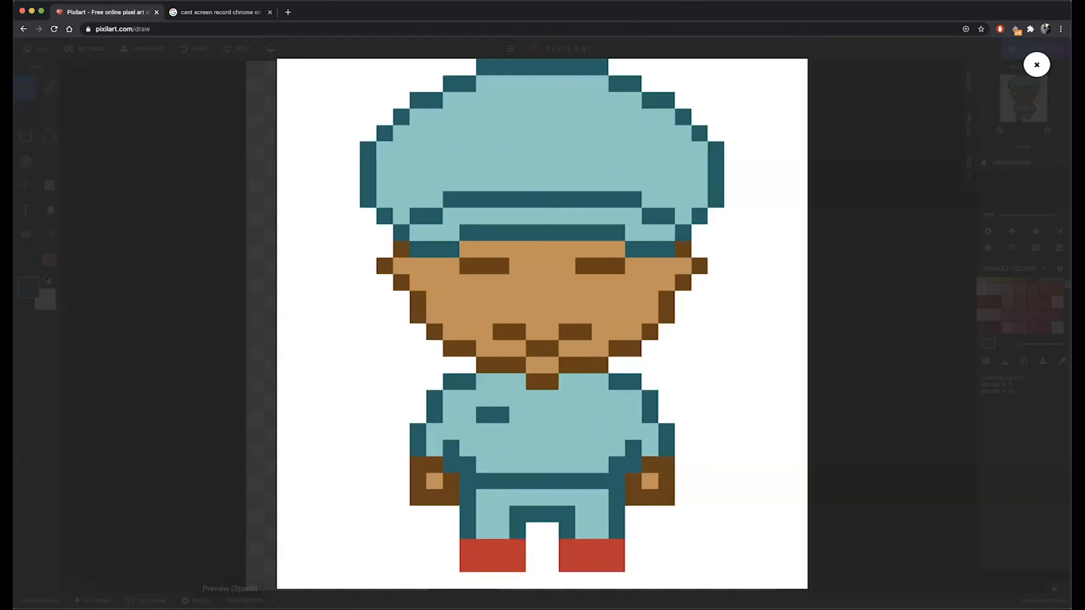